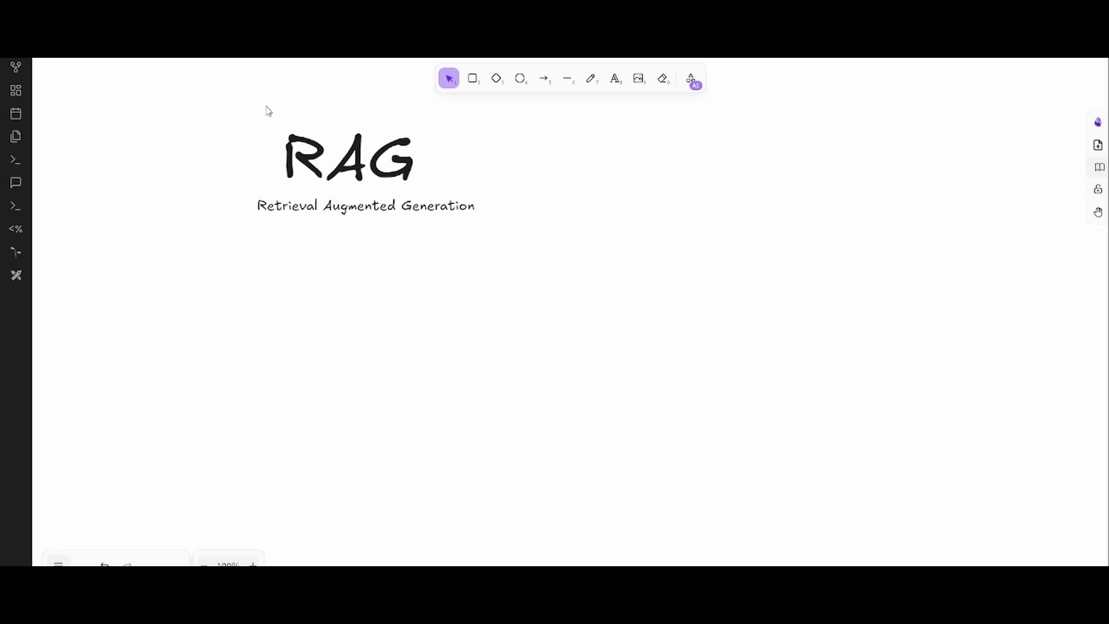
# - Select the RAG title with its Retrieval Augmented Generation subtitle and drag both to the canvas centre
pyautogui.moveTo(266, 108); pyautogui.dragTo(531, 286)
pyautogui.moveTo(119, 94); pyautogui.dragTo(622, 316)
pyautogui.moveTo(372, 163); pyautogui.dragTo(565, 180)
pyautogui.click(517, 262)
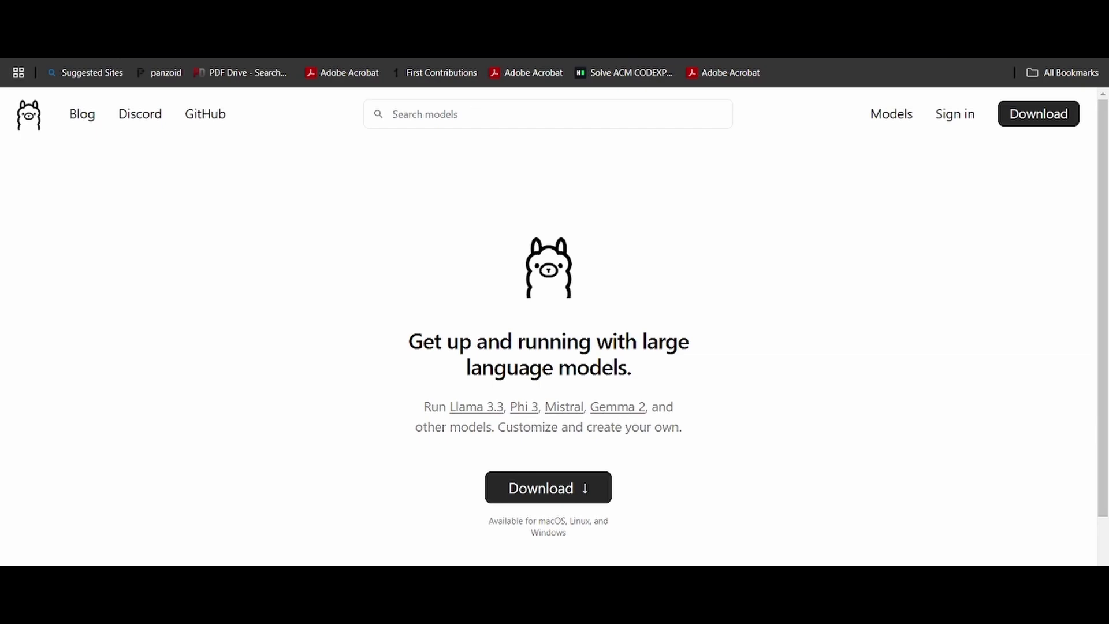
# - Search Google for 'Rag system' in a new tab
pyautogui.hotkey('ctrl', 't')
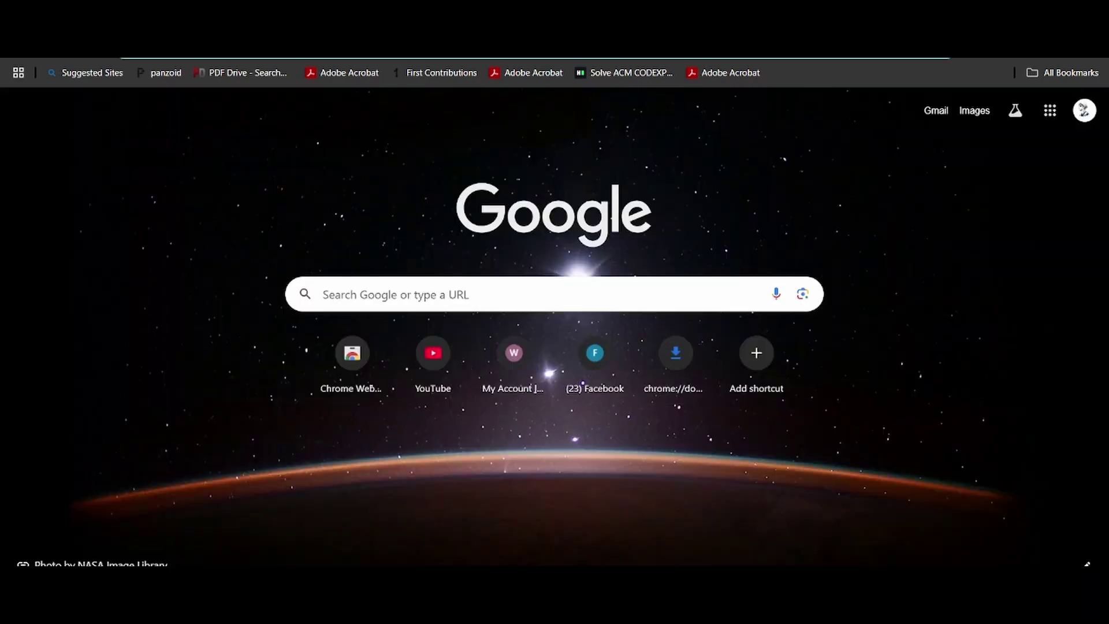
pyautogui.write('Rag')
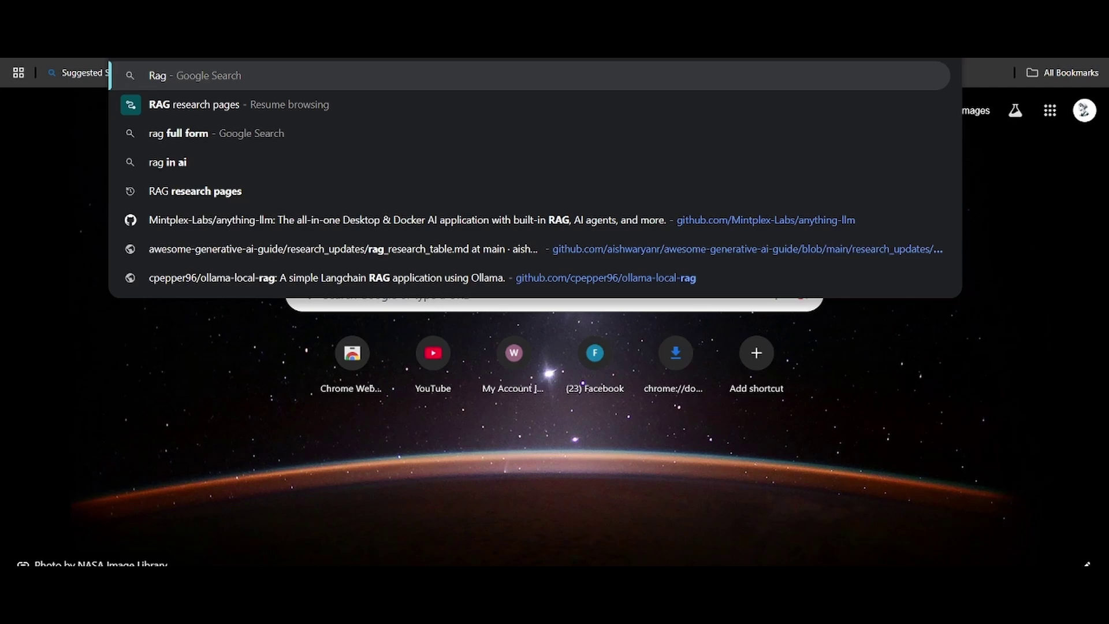
pyautogui.write(' system')
pyautogui.press('Return')
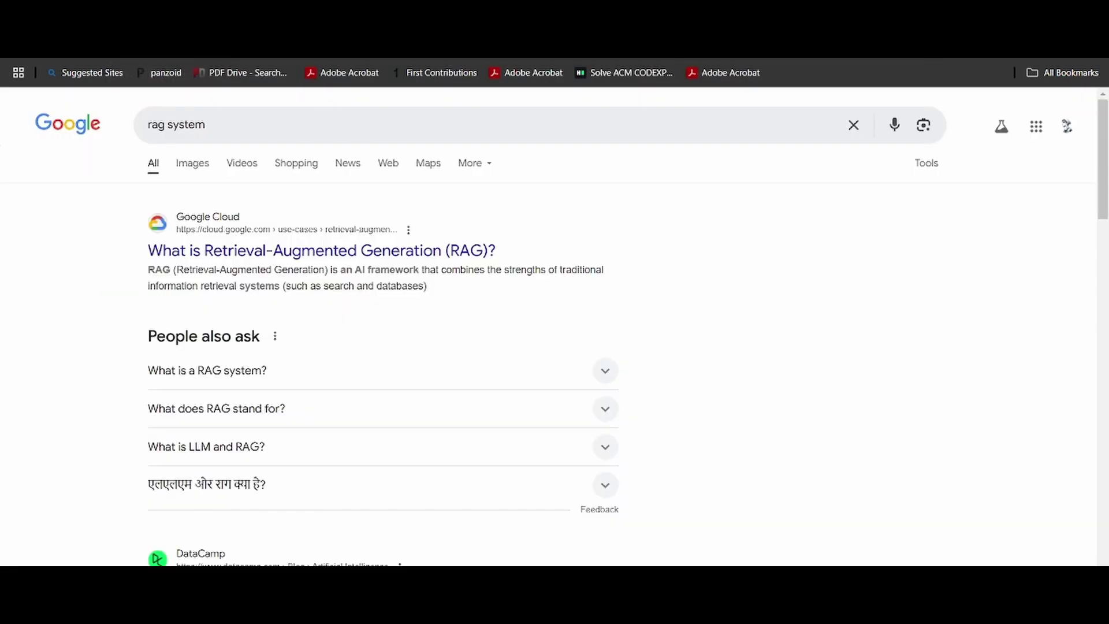
# - Read through Google Cloud's article on RAG, then return to the search results
pyautogui.click(190, 250)
pyautogui.scroll(-7, 415, 341)
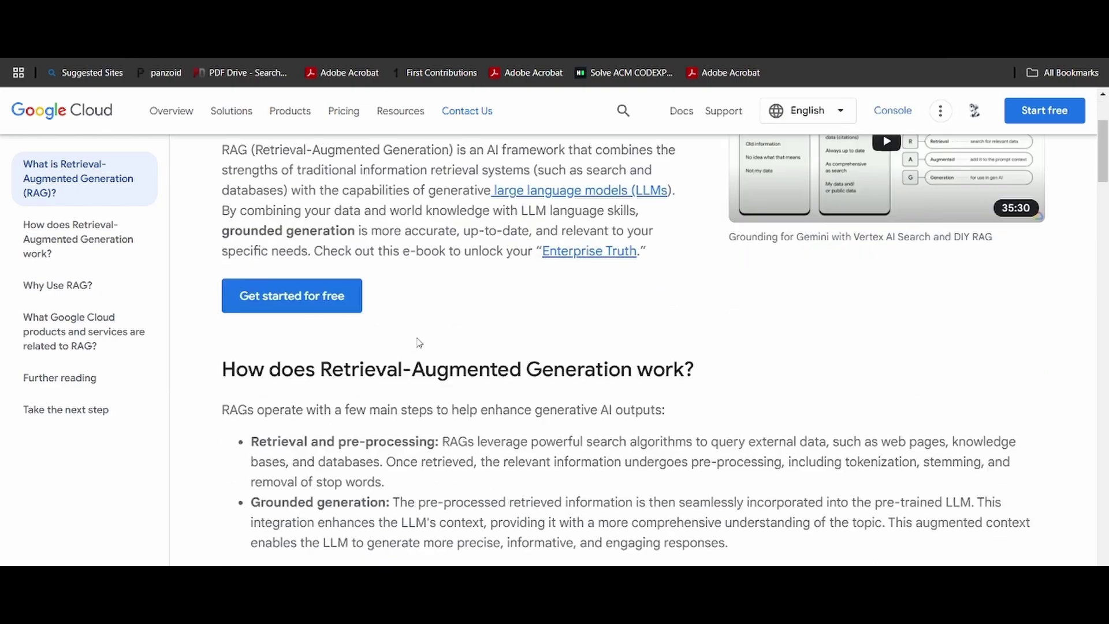
pyautogui.scroll(-15, 411, 344)
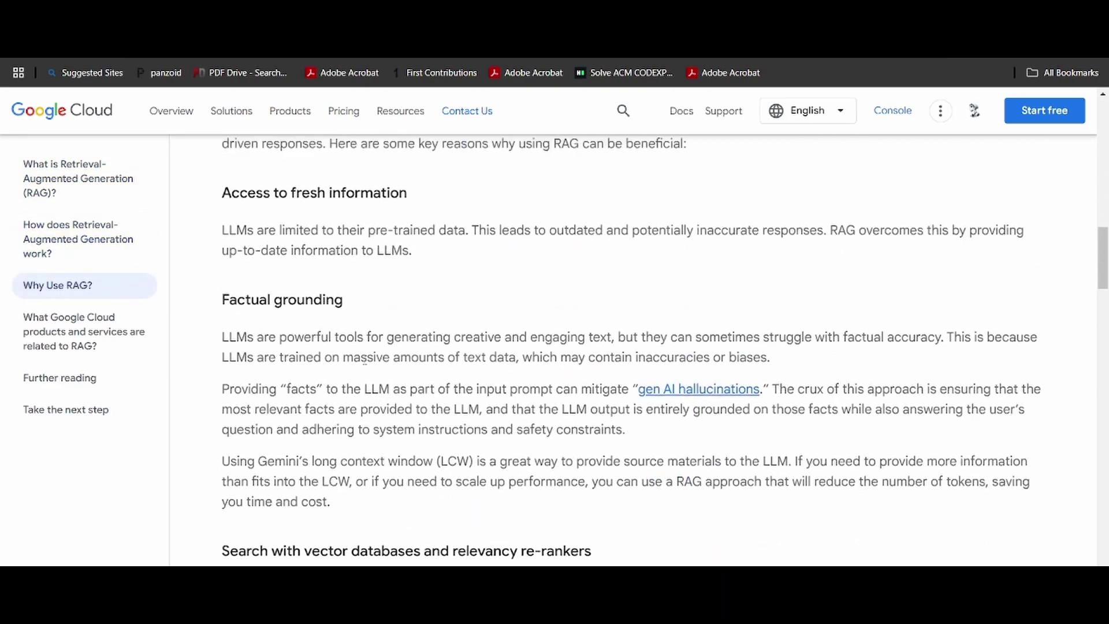
pyautogui.scroll(-15, 354, 350)
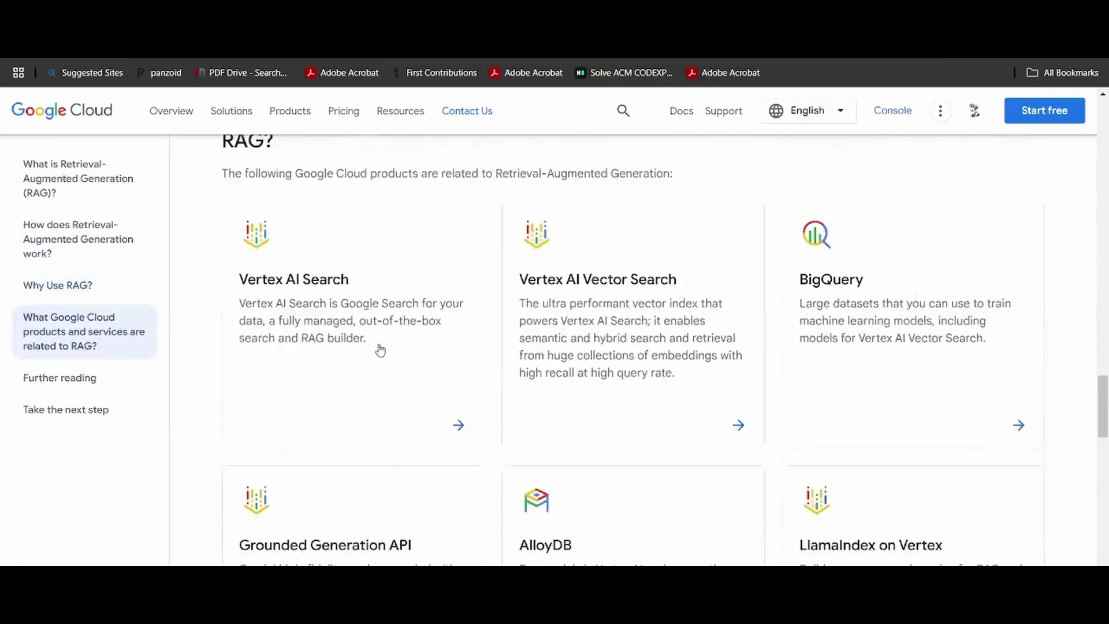
pyautogui.scroll(-7, 423, 379)
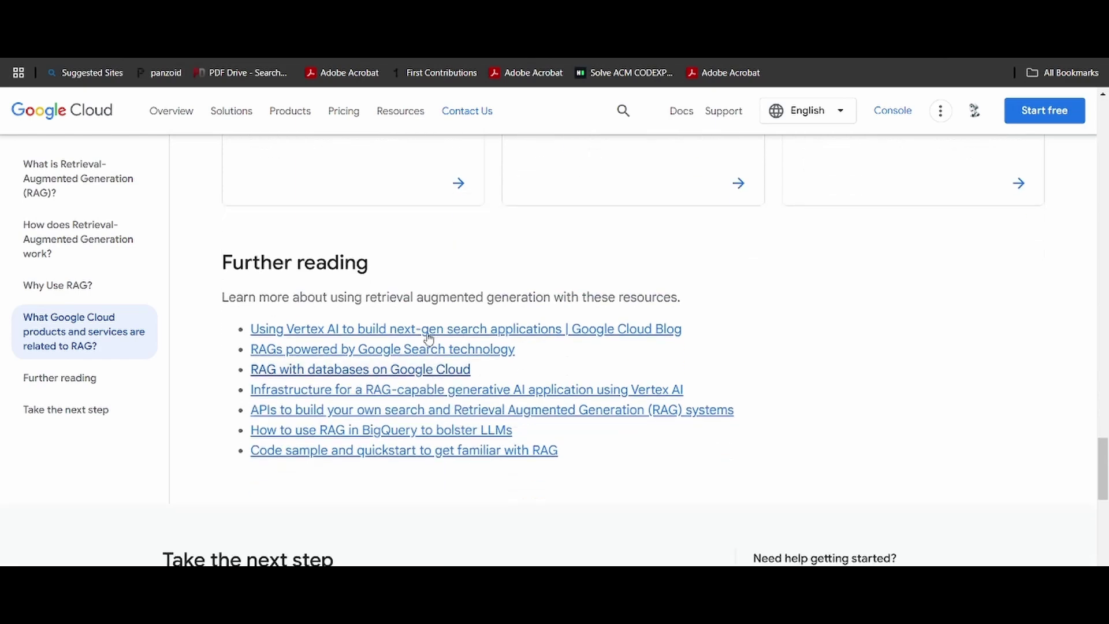
pyautogui.hotkey('alt', 'Left')
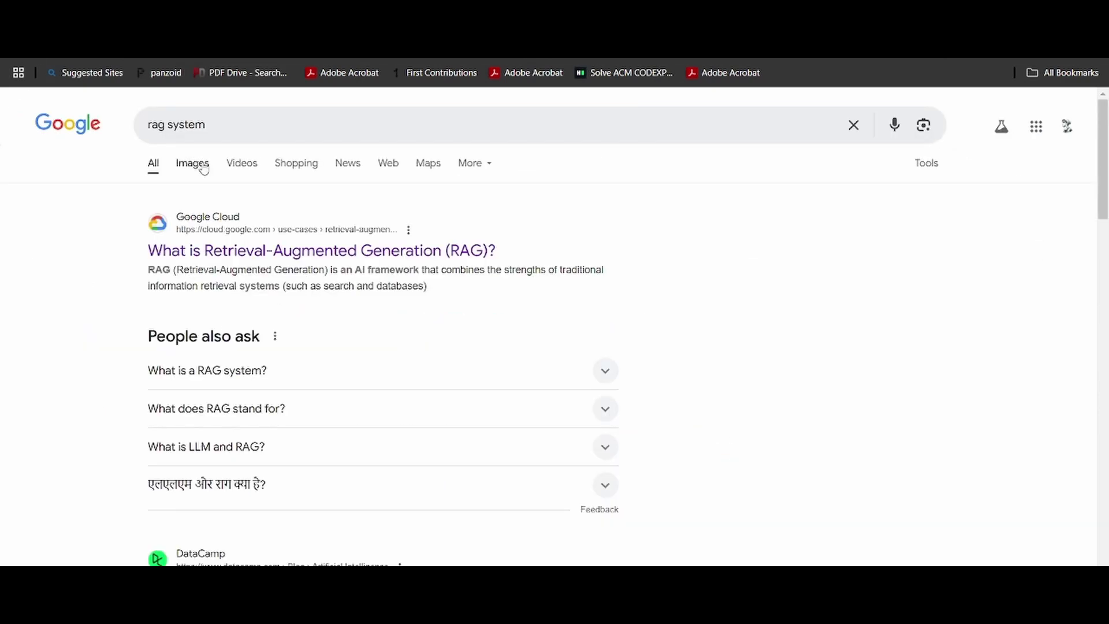
# - Find the PingCAP RAG diagram in image results and view it on TiDB's article page
pyautogui.click(188, 163)
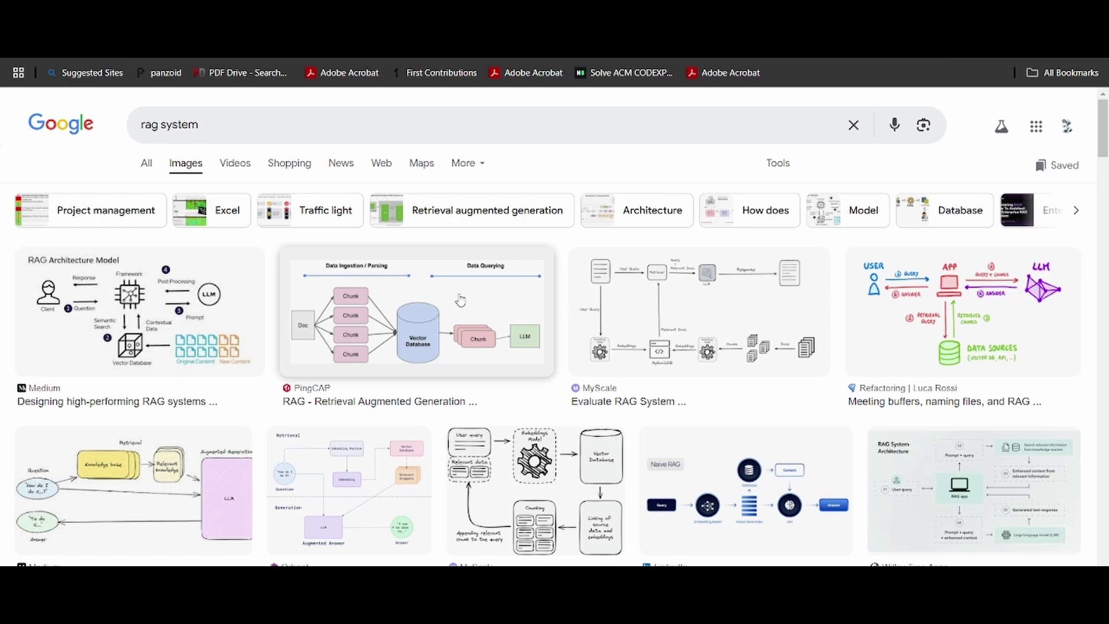
pyautogui.click(451, 323)
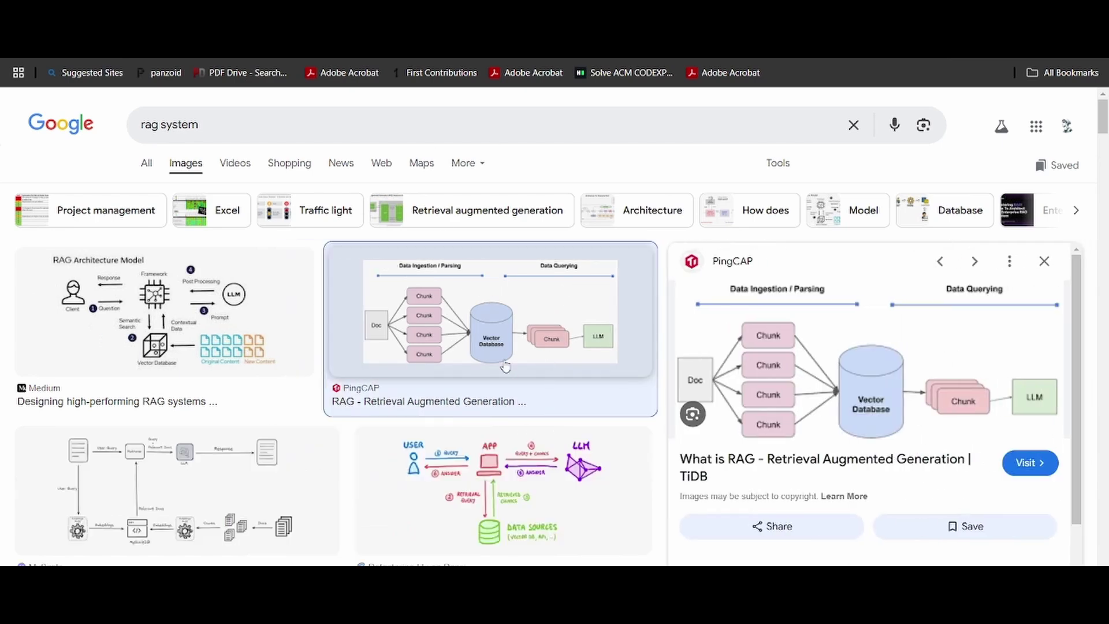
pyautogui.click(764, 353)
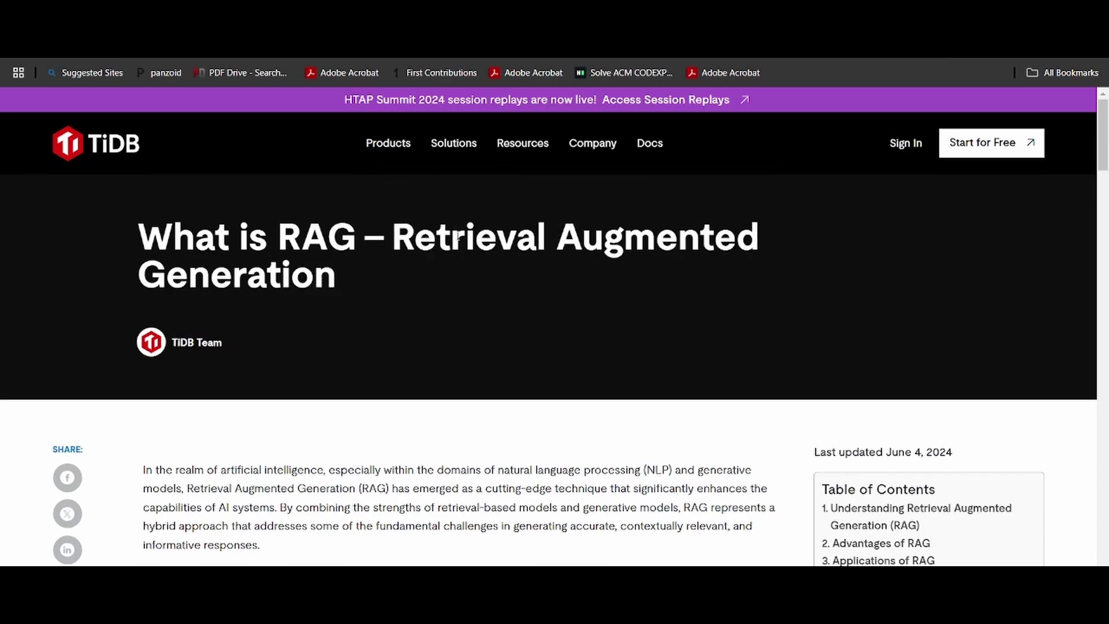
pyautogui.scroll(-15, 469, 229)
pyautogui.scroll(-6, 468, 229)
pyautogui.scroll(4, 469, 234)
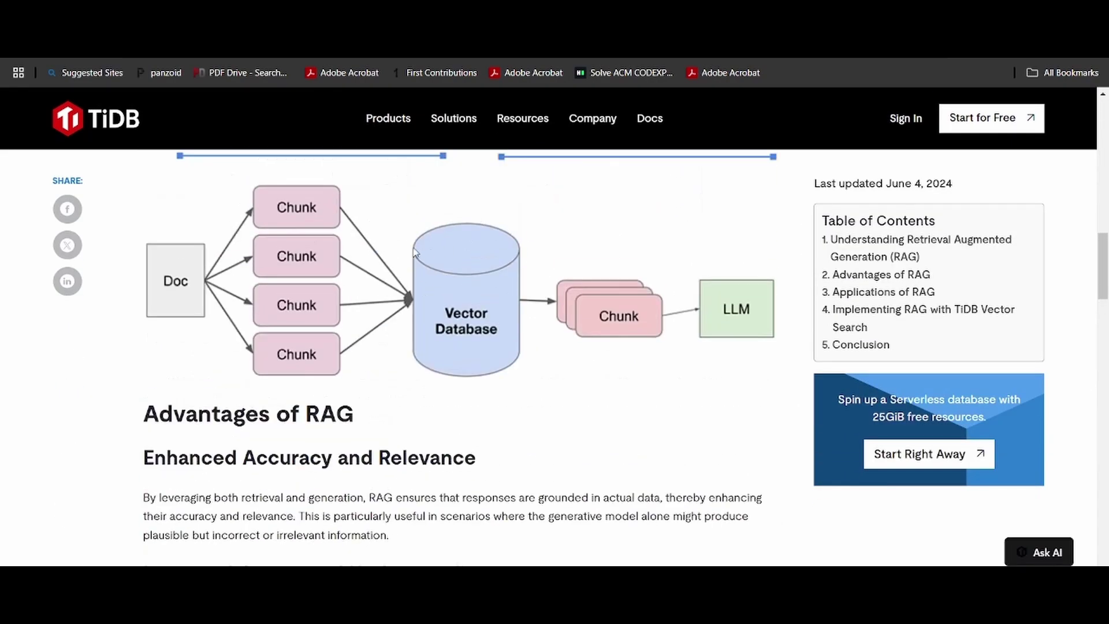
pyautogui.scroll(1, 404, 263)
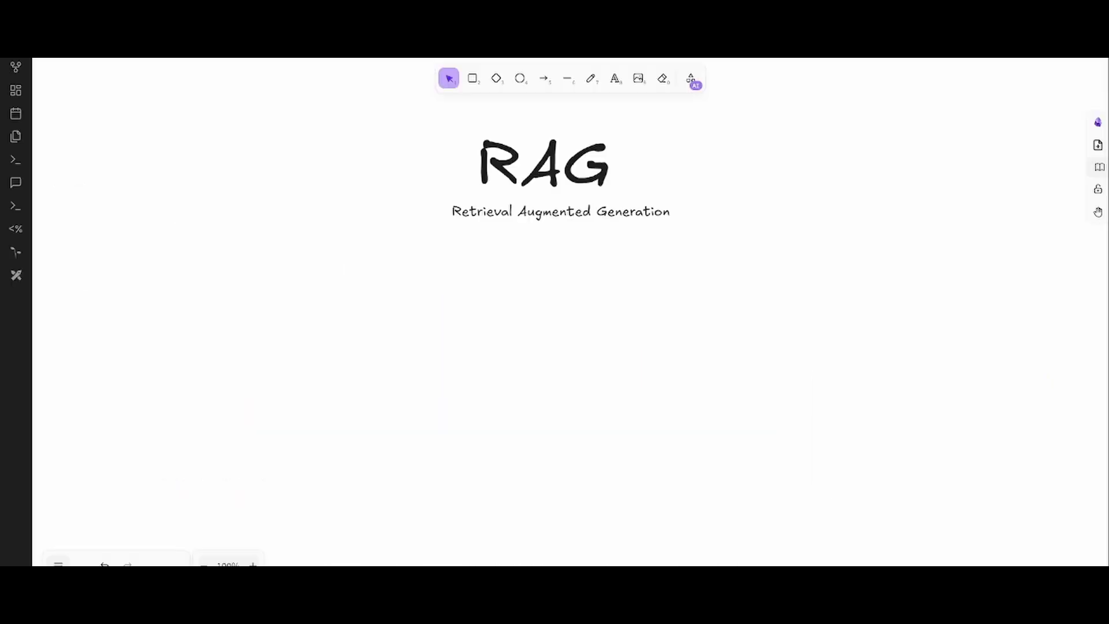
# - Draw a large rounded rectangle below and left of the RAG title
pyautogui.click(474, 79)
pyautogui.moveTo(131, 295); pyautogui.dragTo(308, 462)
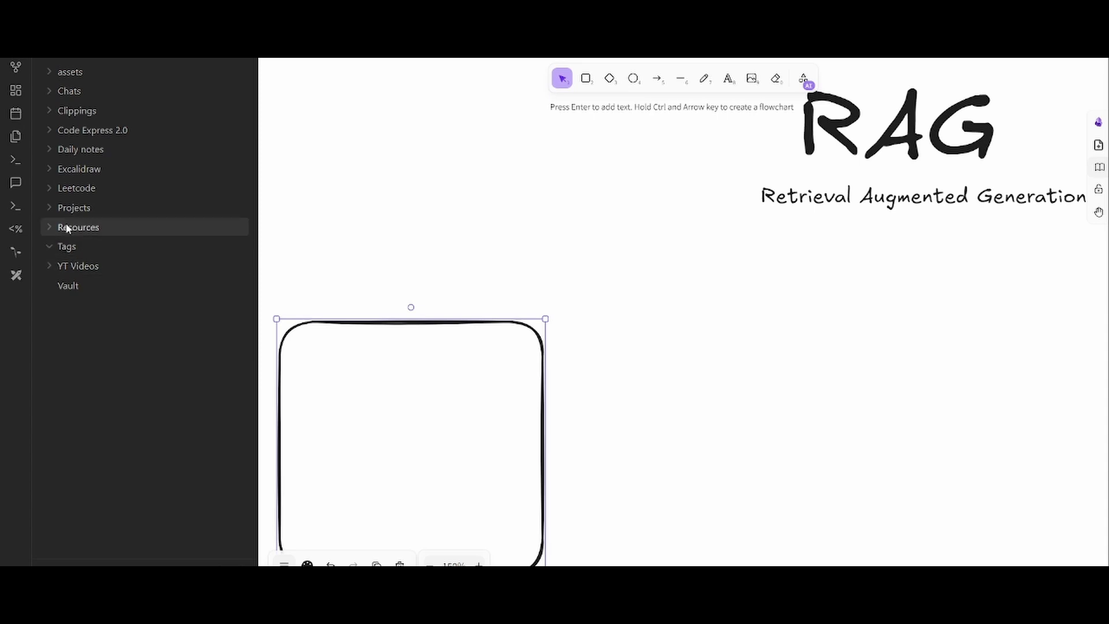
# - Open 'How node handles 1000s of request at a time' via Resources > Interesting Reads and read it
pyautogui.click(66, 227)
pyautogui.click(95, 325)
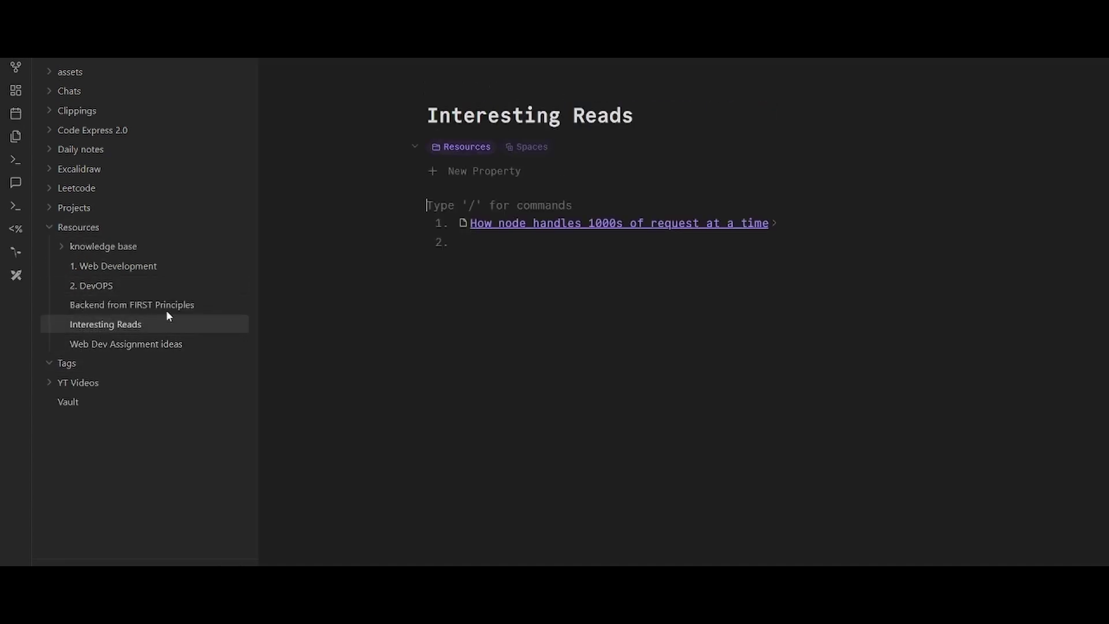
pyautogui.click(567, 224)
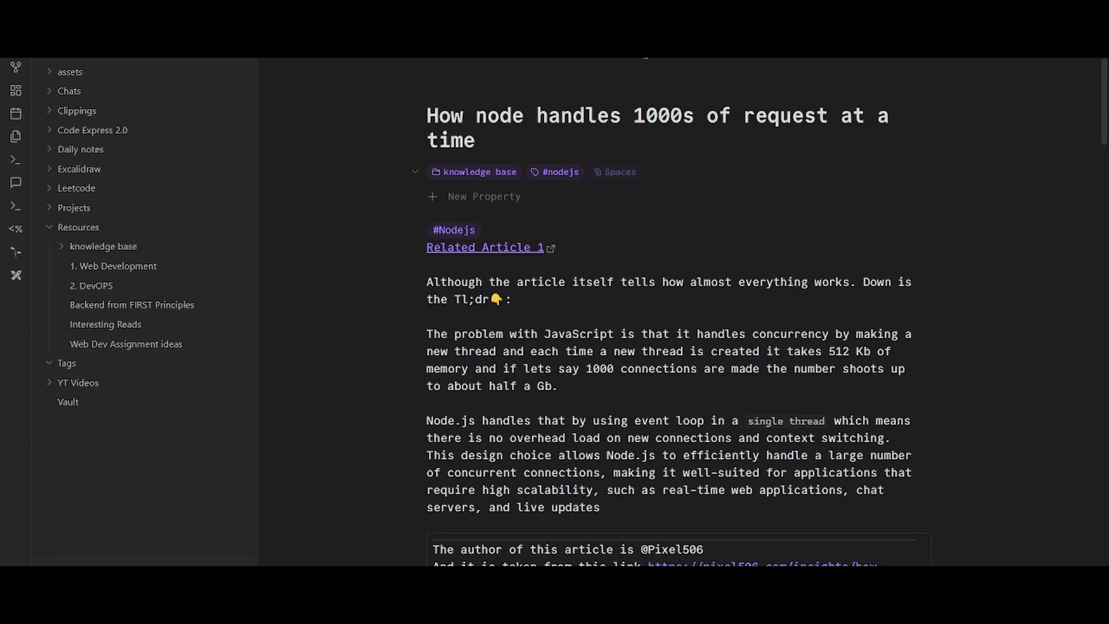
pyautogui.hotkey('ctrl', '\\')
pyautogui.scroll(-6, 546, 247)
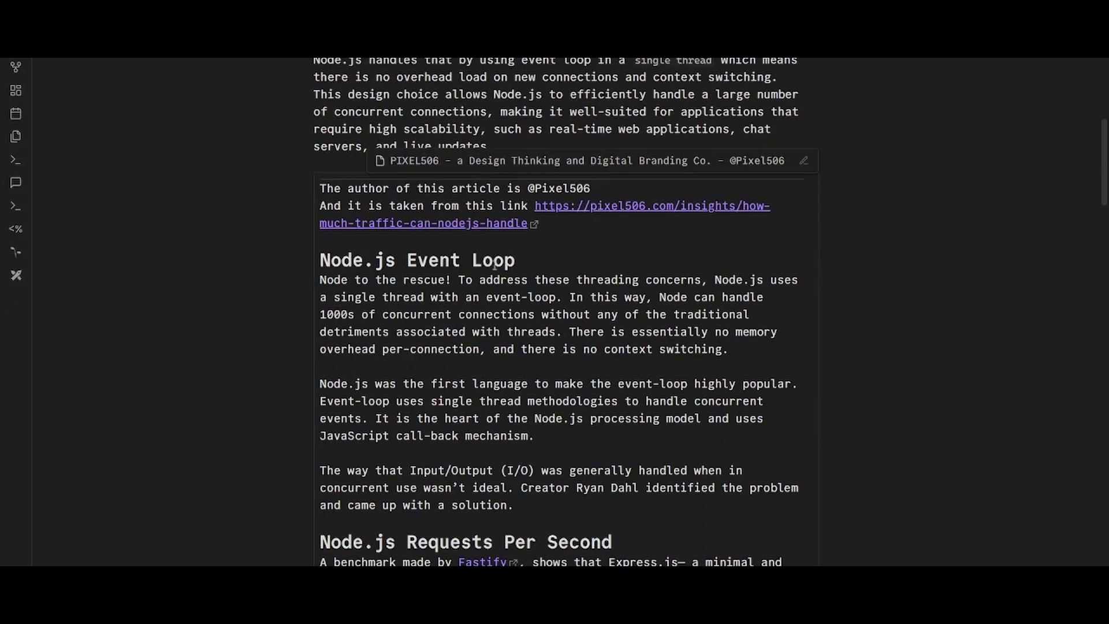
pyautogui.scroll(-20, 494, 266)
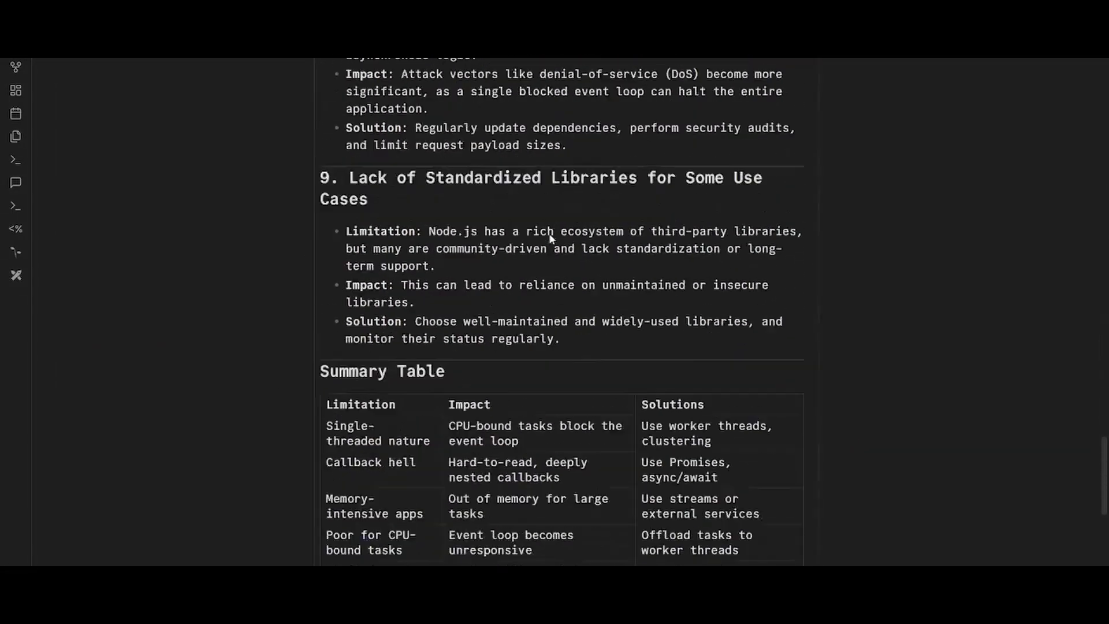
pyautogui.scroll(-6, 549, 237)
pyautogui.scroll(20, 549, 236)
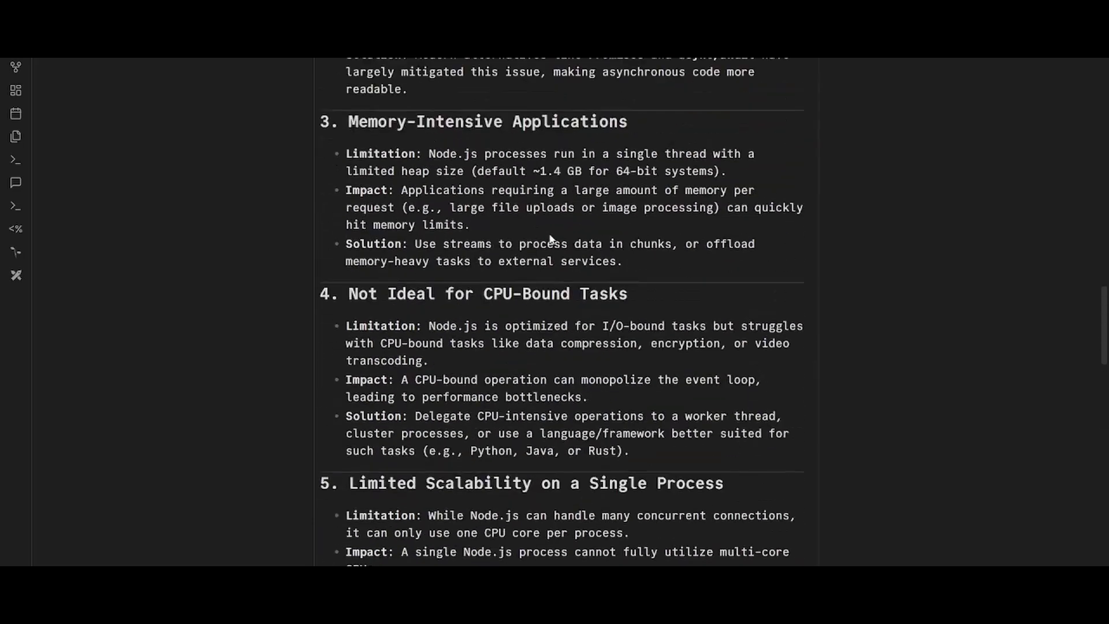
pyautogui.scroll(15, 549, 239)
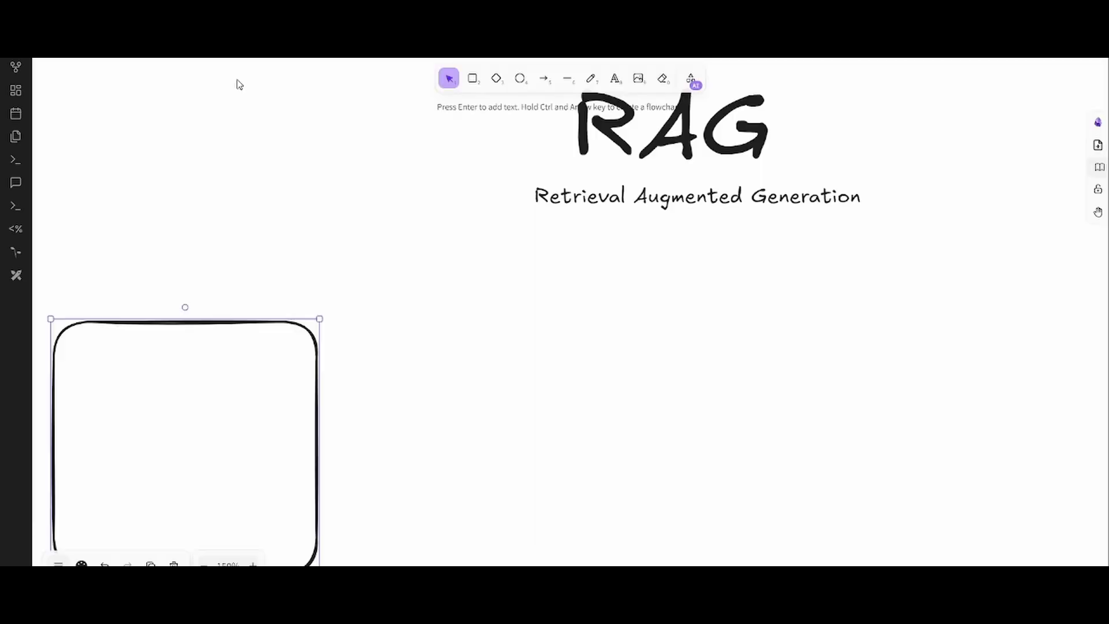
# - Label the rectangle with the pasted note title 'How node handles 1000s of request at a time'
pyautogui.scroll(-4, 475, 297)
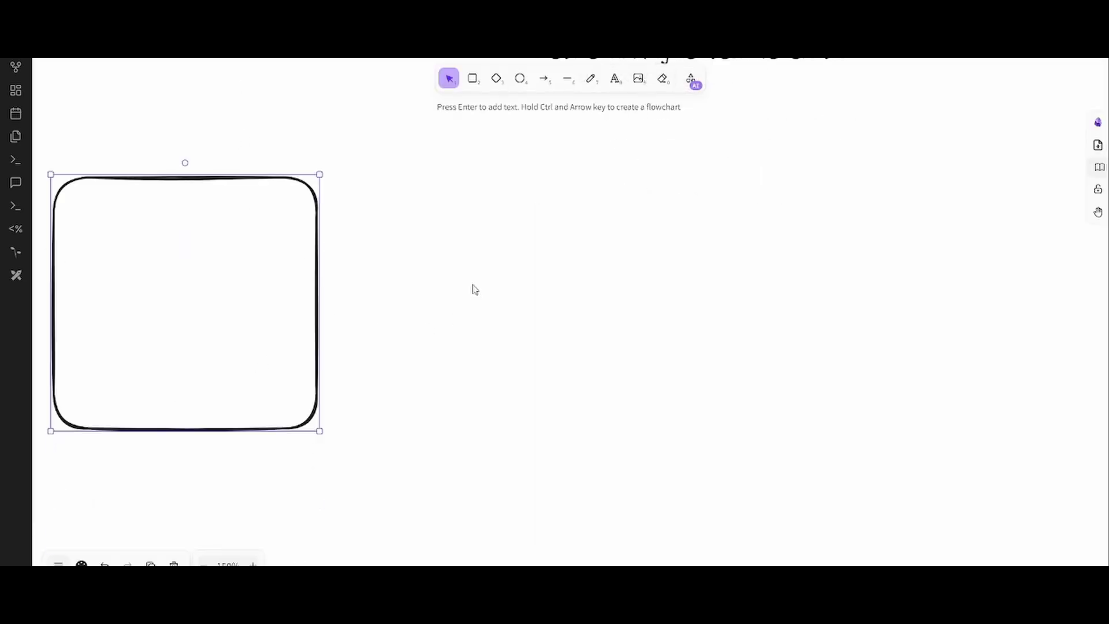
pyautogui.scroll(-4, 475, 289)
pyautogui.doubleClick(249, 296)
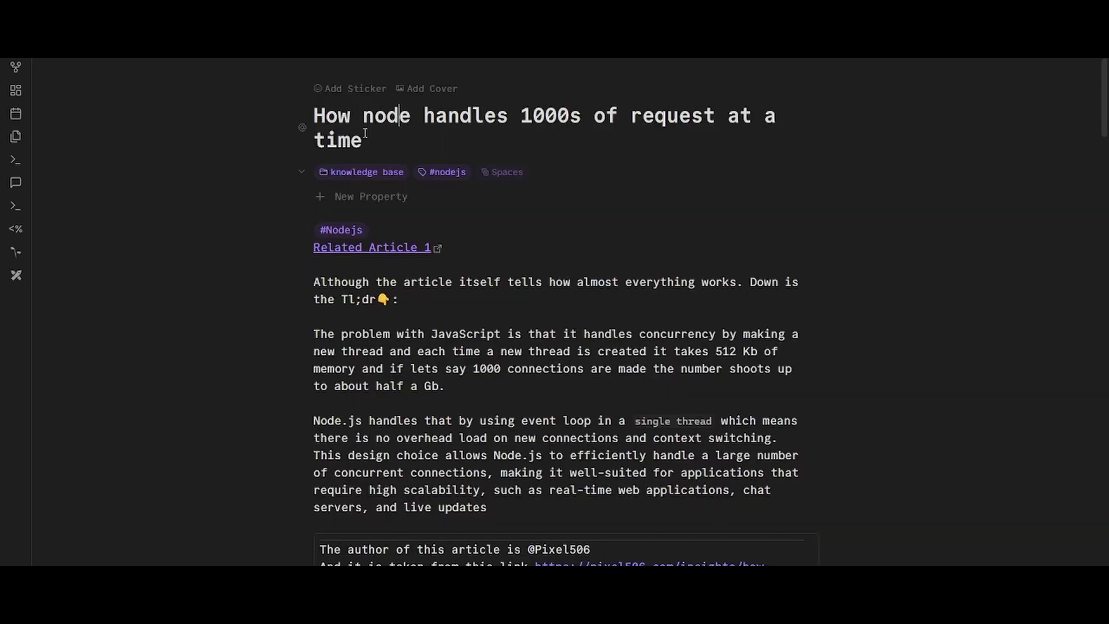
pyautogui.moveTo(363, 140); pyautogui.dragTo(298, 92)
pyautogui.hotkey('ctrl', 'c')
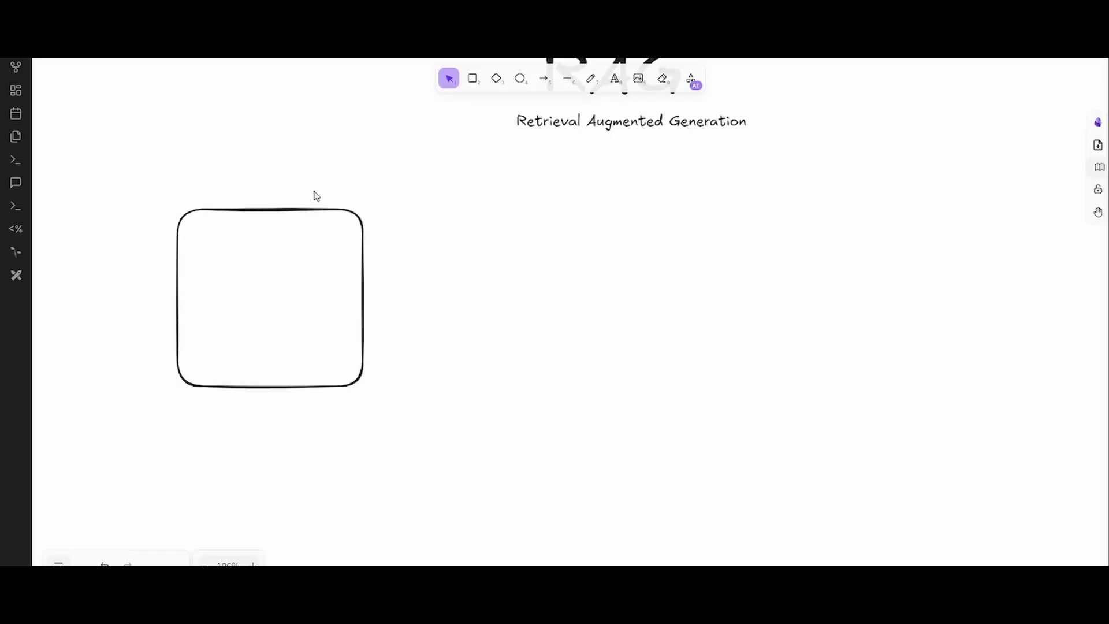
pyautogui.doubleClick(272, 282)
pyautogui.hotkey('ctrl', 'v')
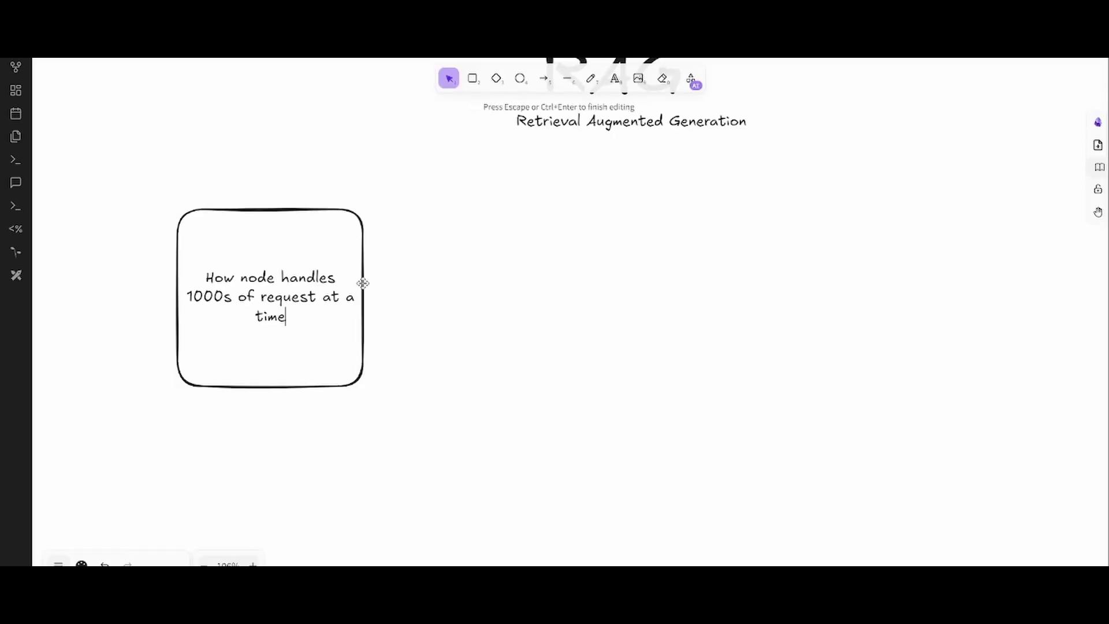
pyautogui.click(478, 339)
pyautogui.moveTo(315, 261)
pyautogui.mouseDown()
pyautogui.moveTo(305, 237)
pyautogui.moveTo(362, 208)
pyautogui.moveTo(296, 258)
pyautogui.mouseUp()
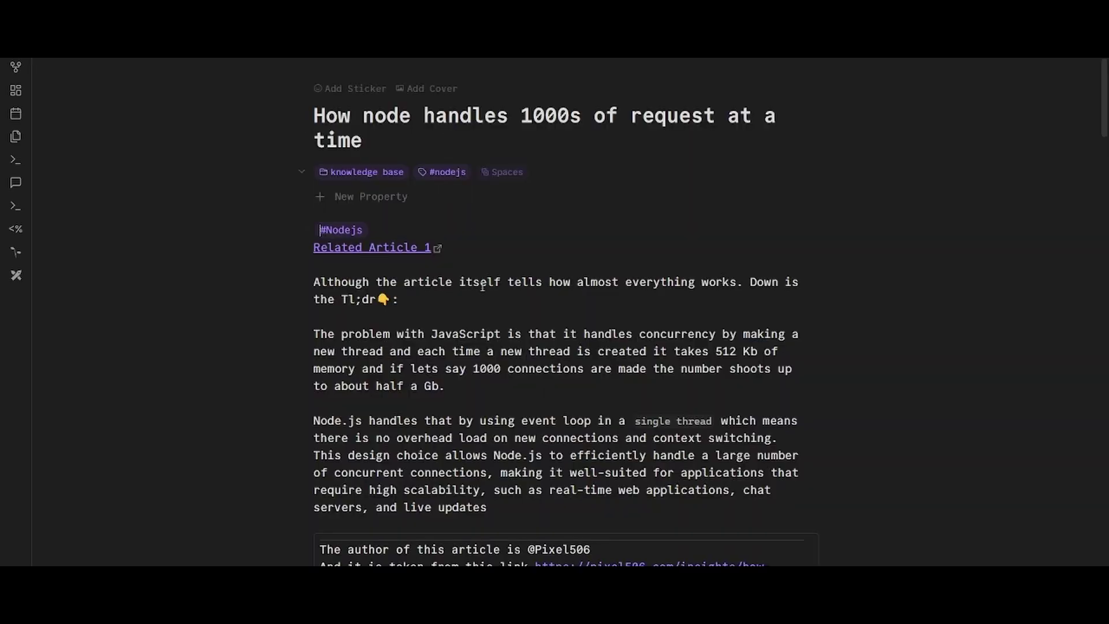
# - Scroll through the Node.js note's sections from Event Loop to Limitations
pyautogui.scroll(-15, 543, 290)
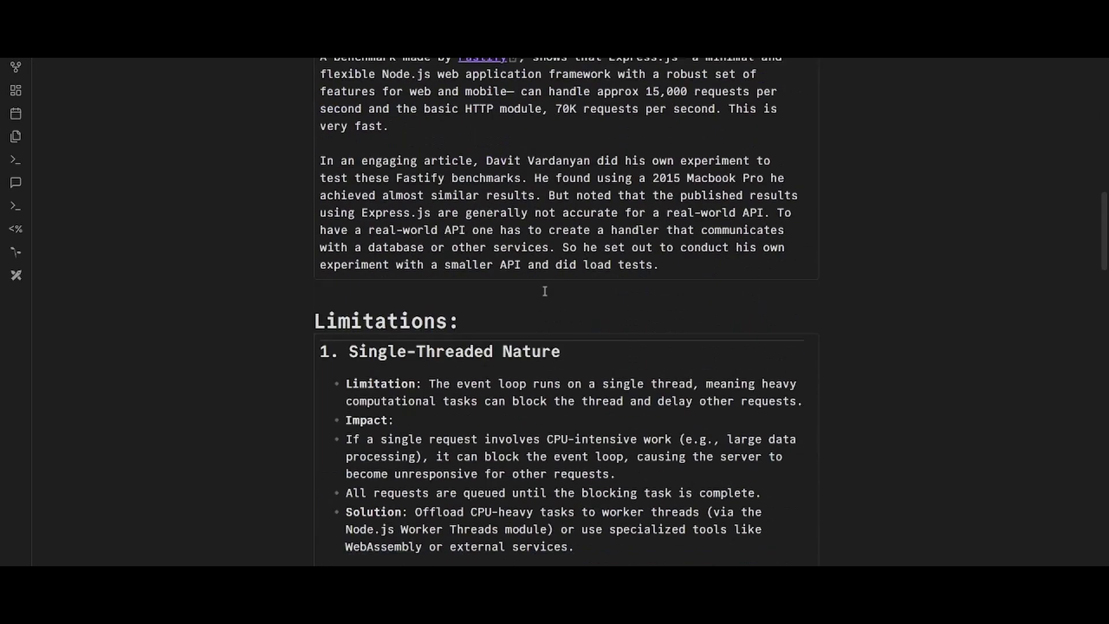
pyautogui.scroll(-20, 543, 290)
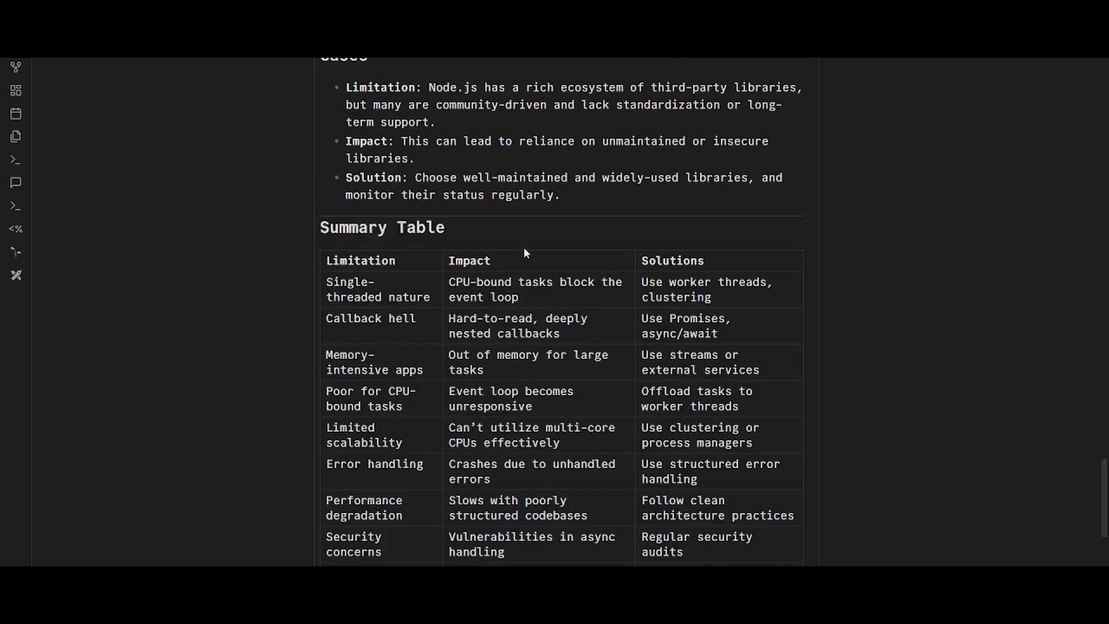
pyautogui.scroll(20, 524, 249)
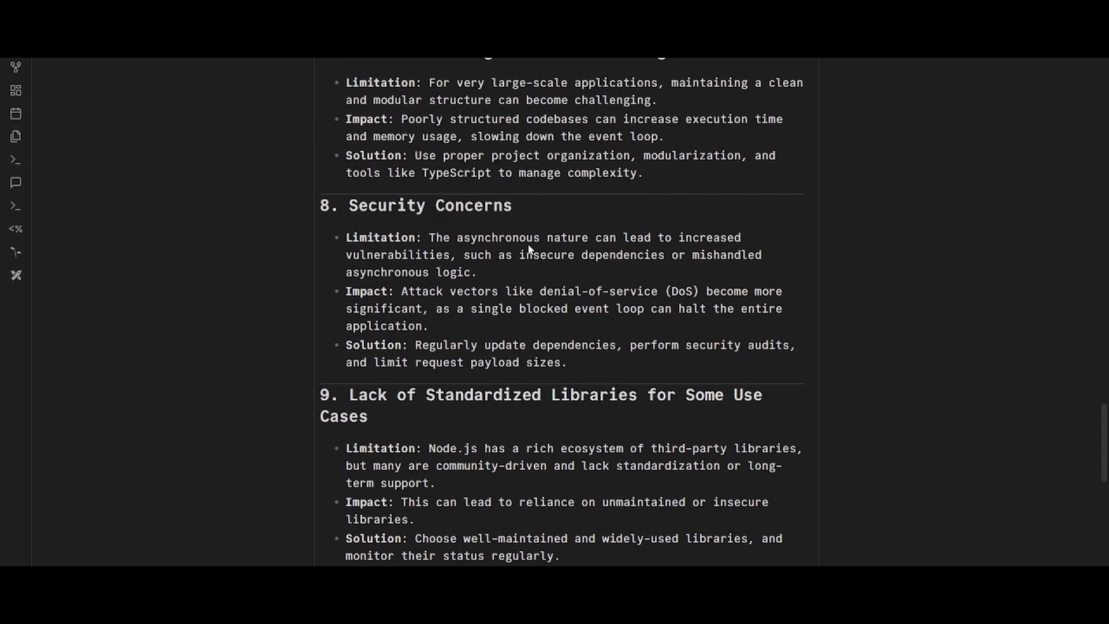
pyautogui.scroll(20, 528, 244)
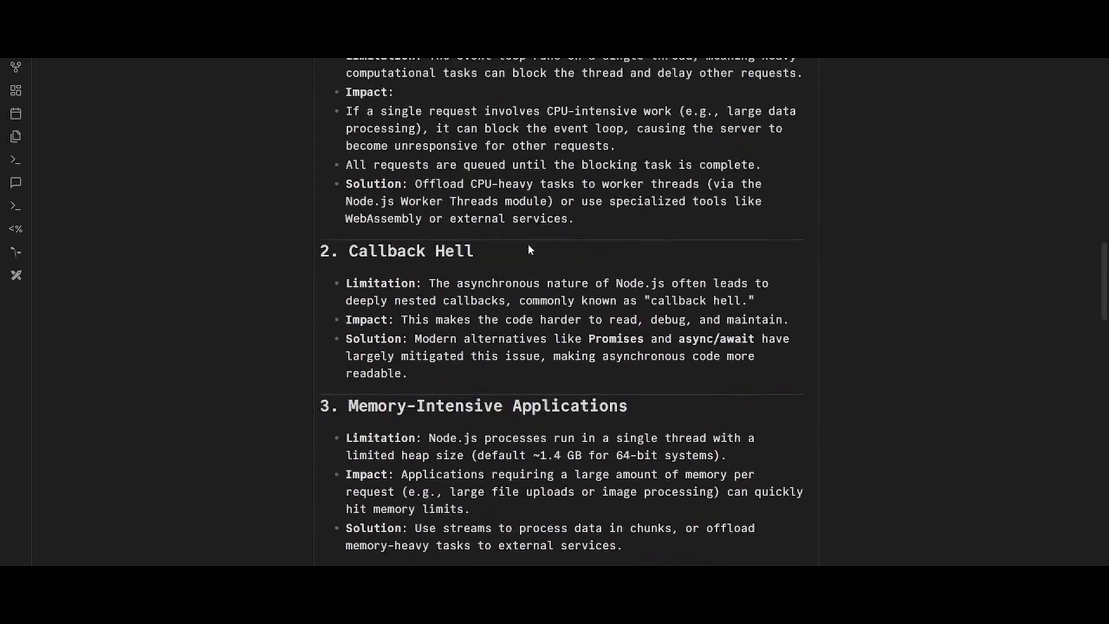
pyautogui.scroll(-5, 526, 245)
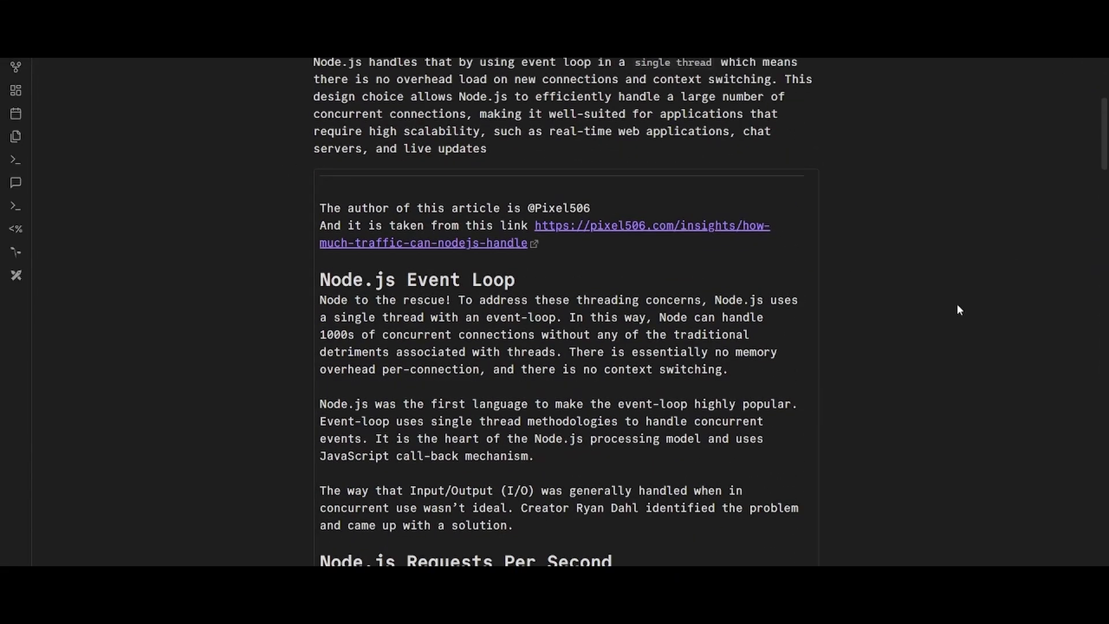
pyautogui.scroll(-5, 454, 219)
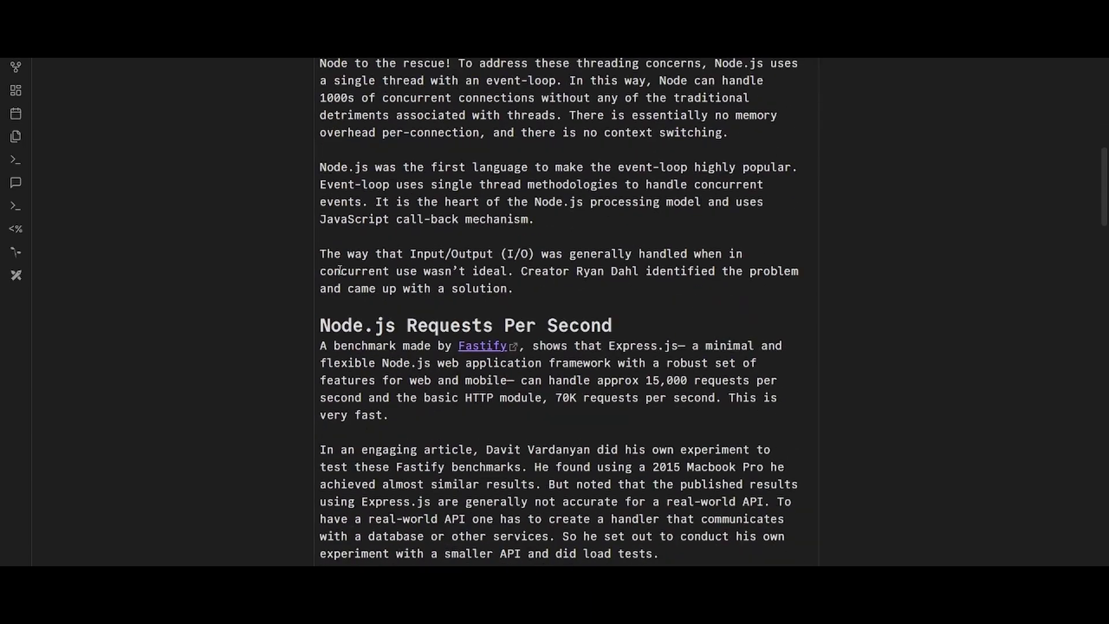
pyautogui.scroll(3, 453, 219)
pyautogui.scroll(3, 453, 219)
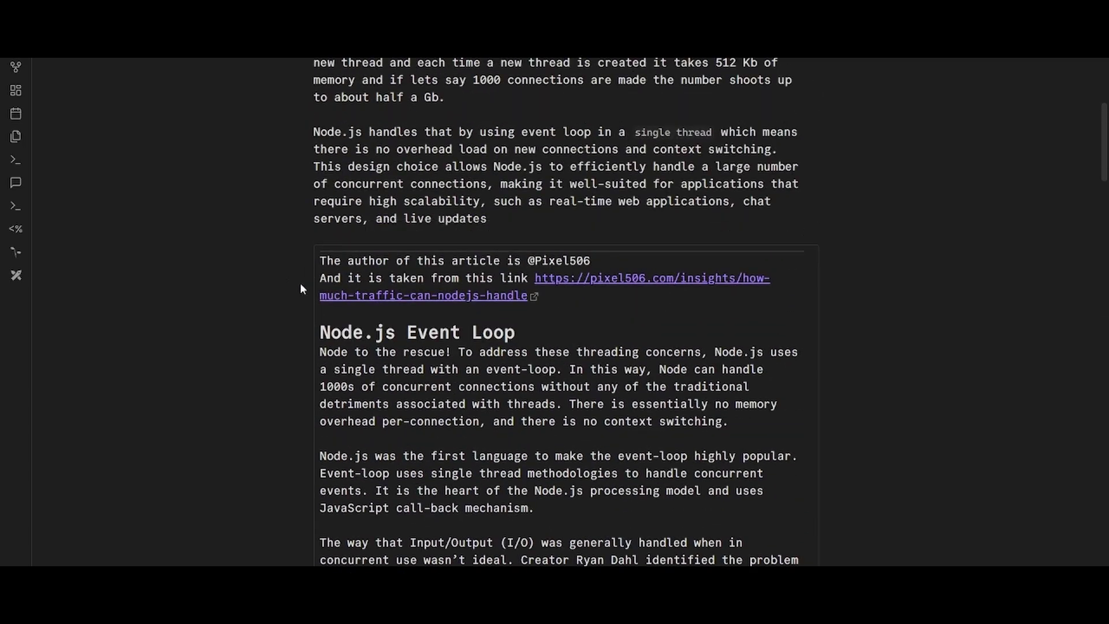
pyautogui.scroll(-7, 352, 277)
pyautogui.scroll(-4, 351, 278)
pyautogui.scroll(11, 569, 352)
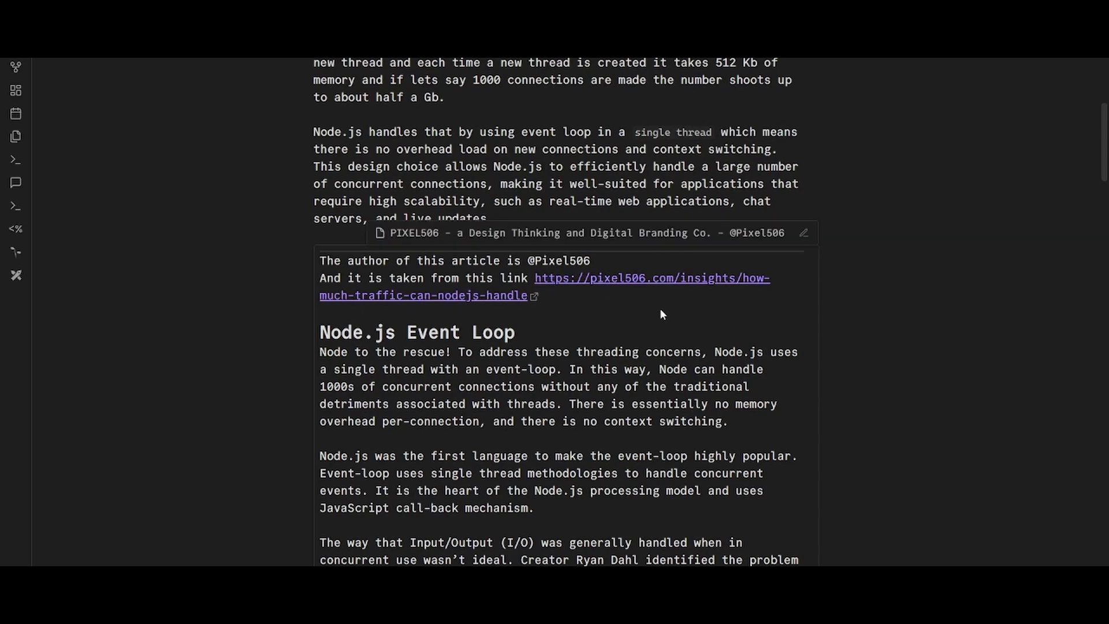
pyautogui.scroll(-6, 480, 392)
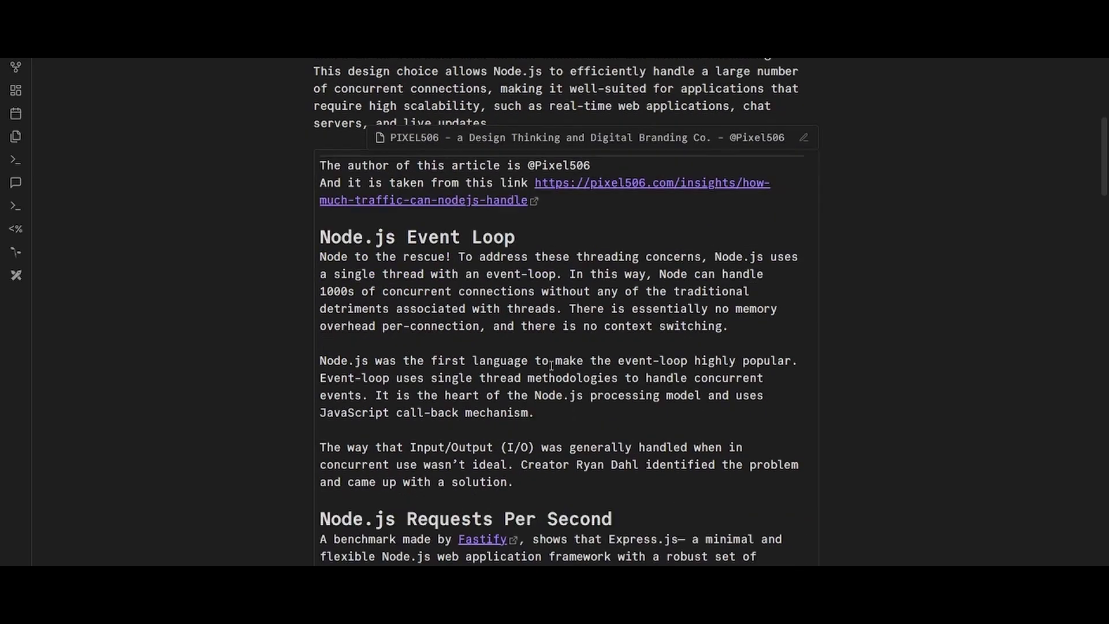
pyautogui.scroll(-6, 521, 517)
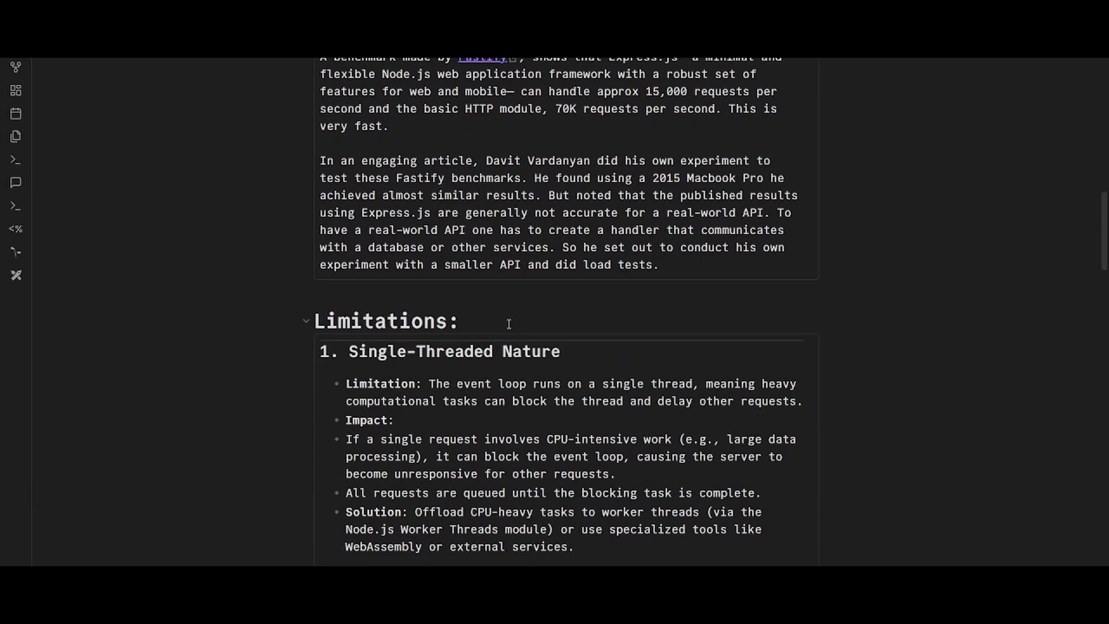
pyautogui.scroll(13, 581, 197)
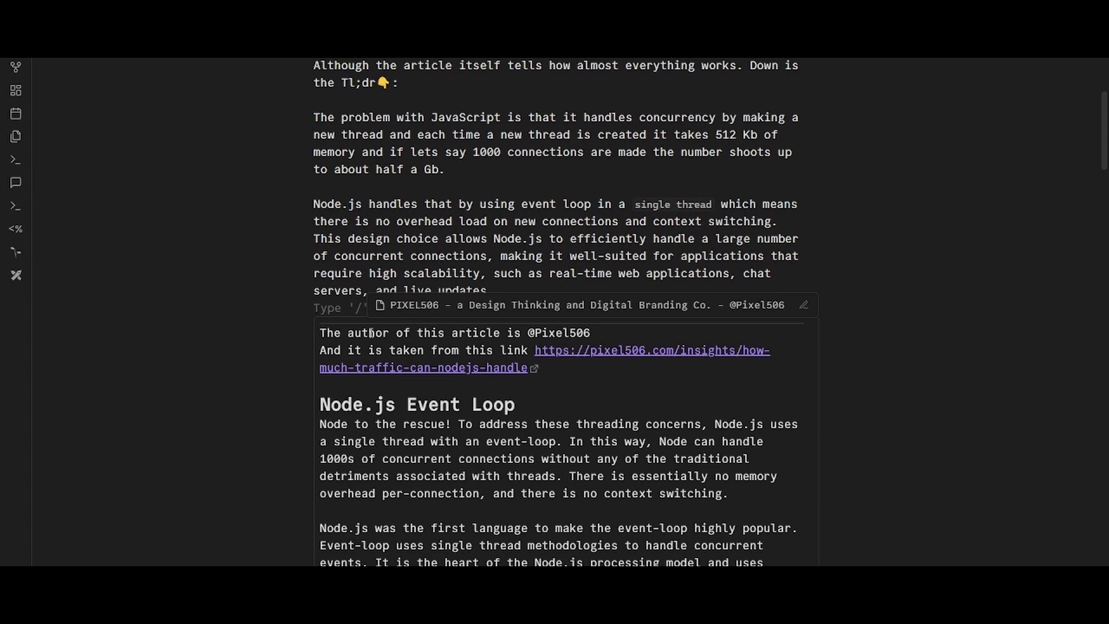
pyautogui.click(350, 346)
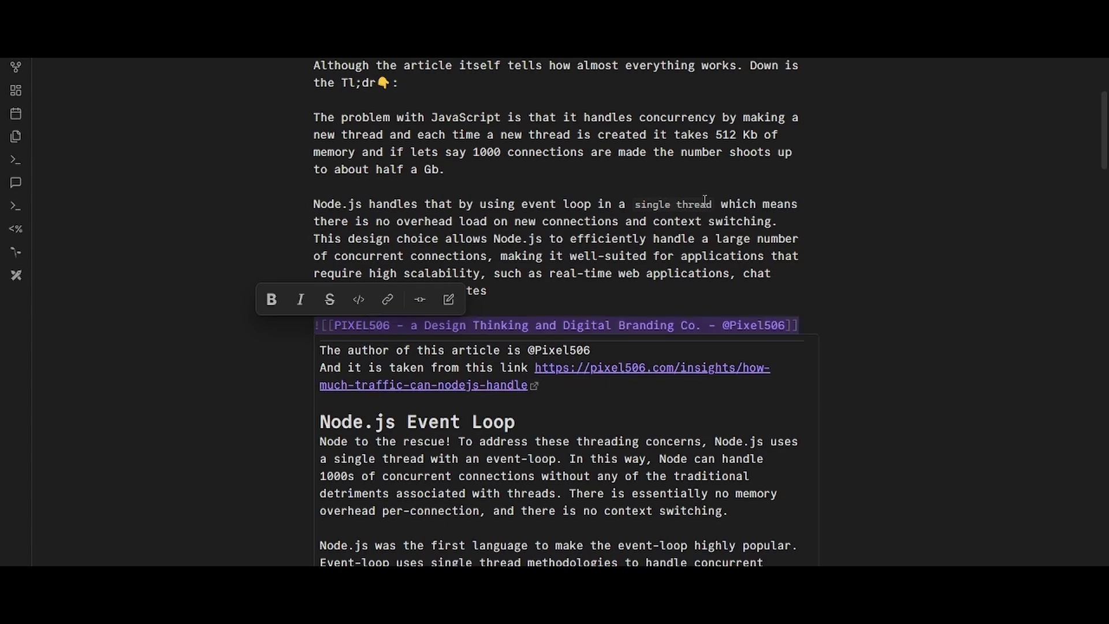
pyautogui.scroll(-8, 705, 199)
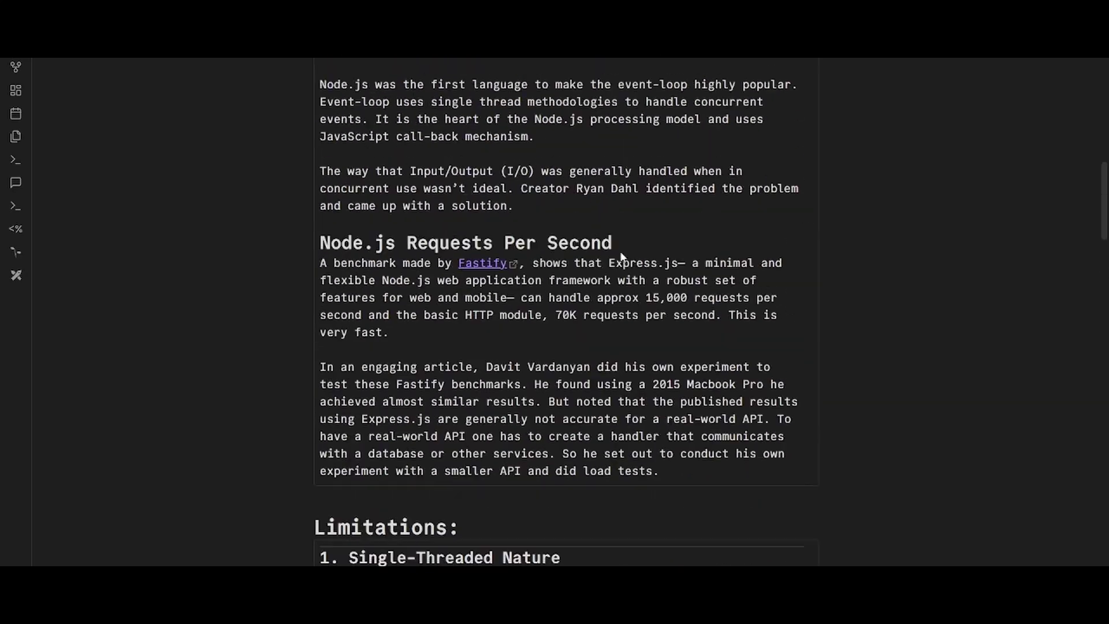
pyautogui.scroll(11, 621, 256)
pyautogui.scroll(-2, 611, 230)
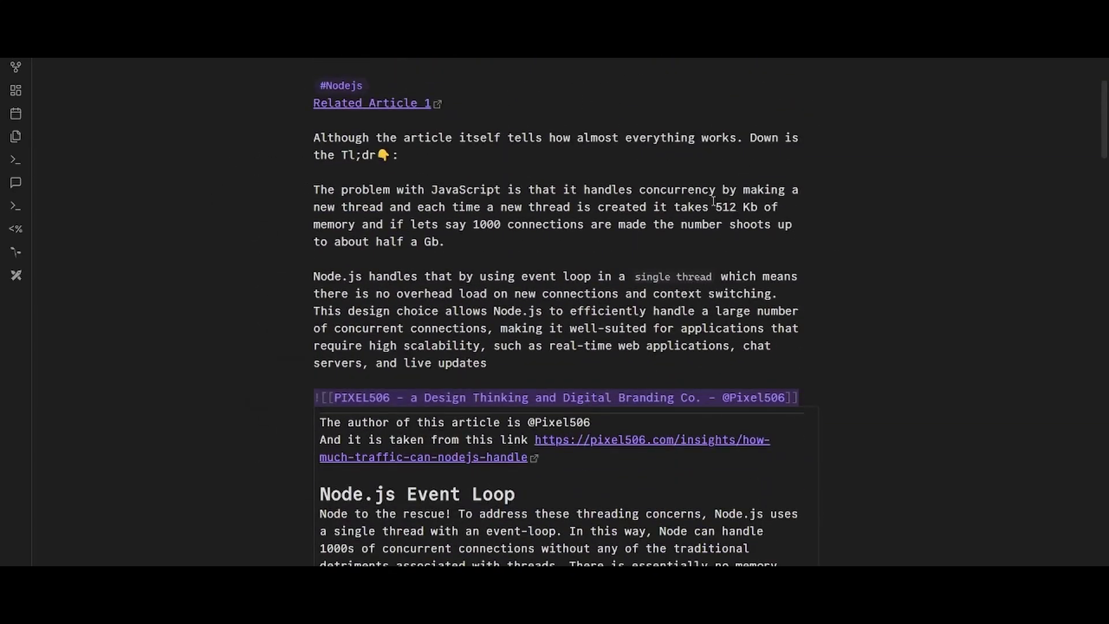
pyautogui.moveTo(713, 202); pyautogui.dragTo(792, 225)
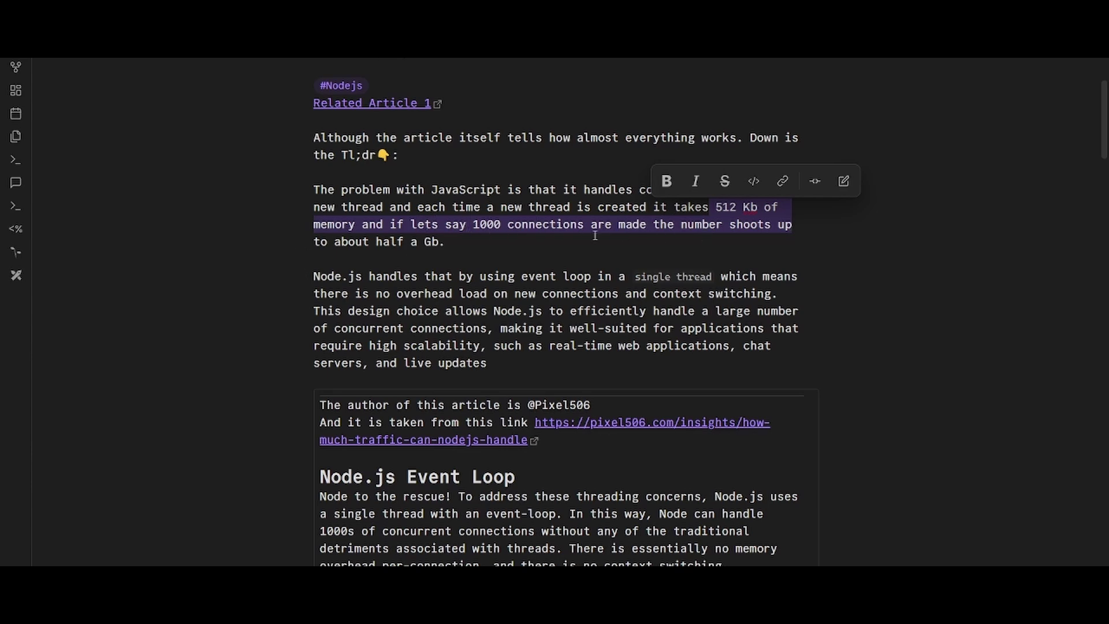
pyautogui.doubleClick(484, 225)
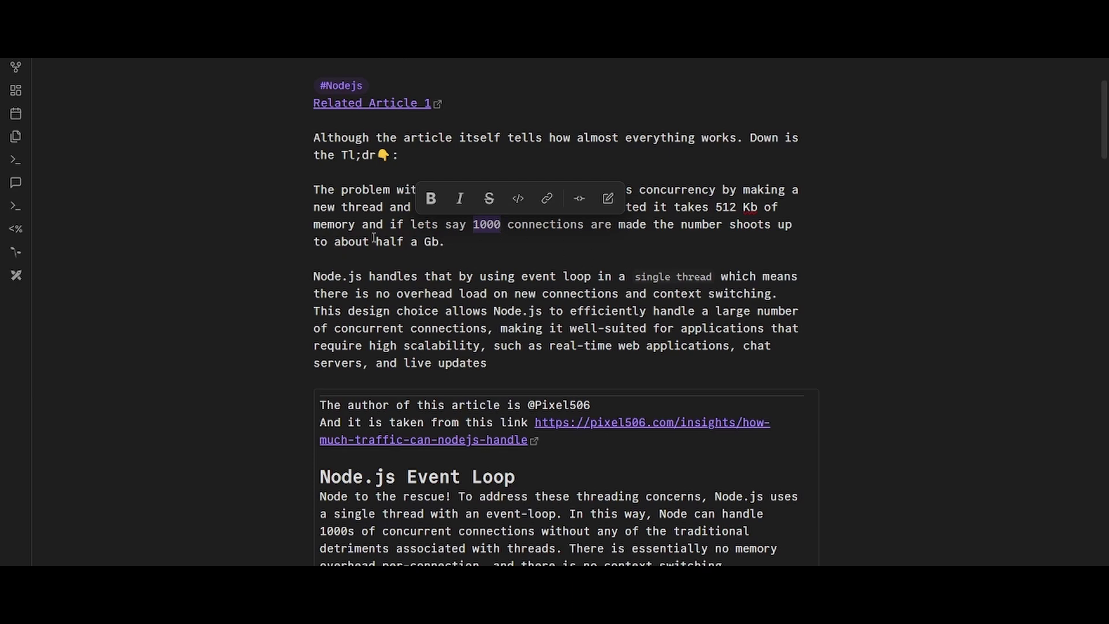
pyautogui.moveTo(375, 238); pyautogui.dragTo(458, 242)
pyautogui.click(504, 247)
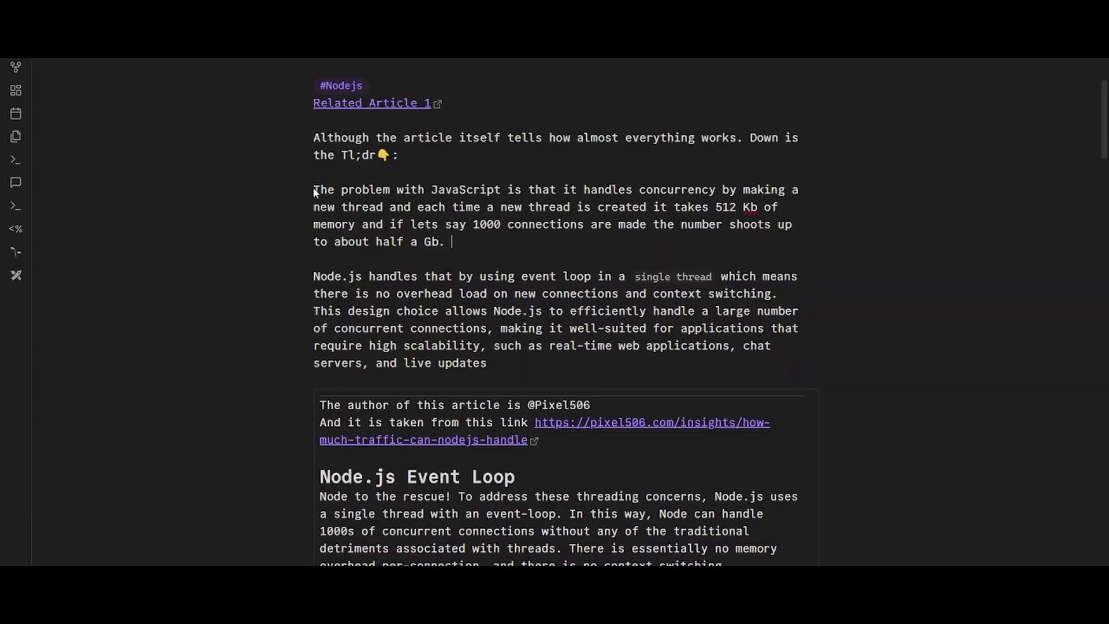
pyautogui.moveTo(313, 191); pyautogui.dragTo(511, 363)
# - Draw a second box below the note box reading 'Query: how nodejs handles 1000 requests'
pyautogui.click(511, 363)
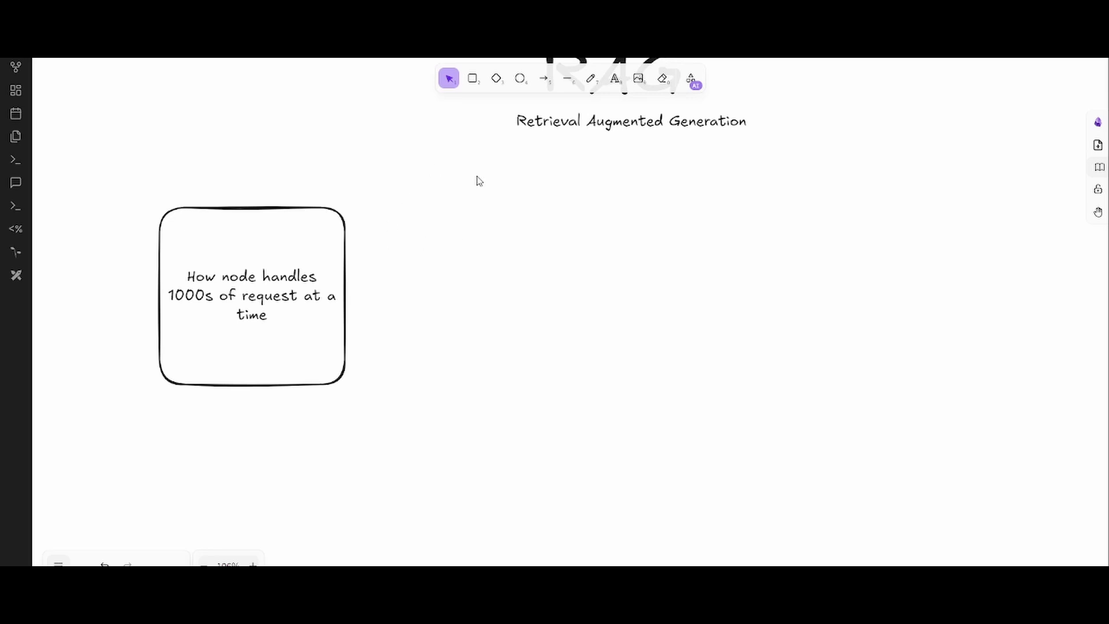
pyautogui.click(472, 79)
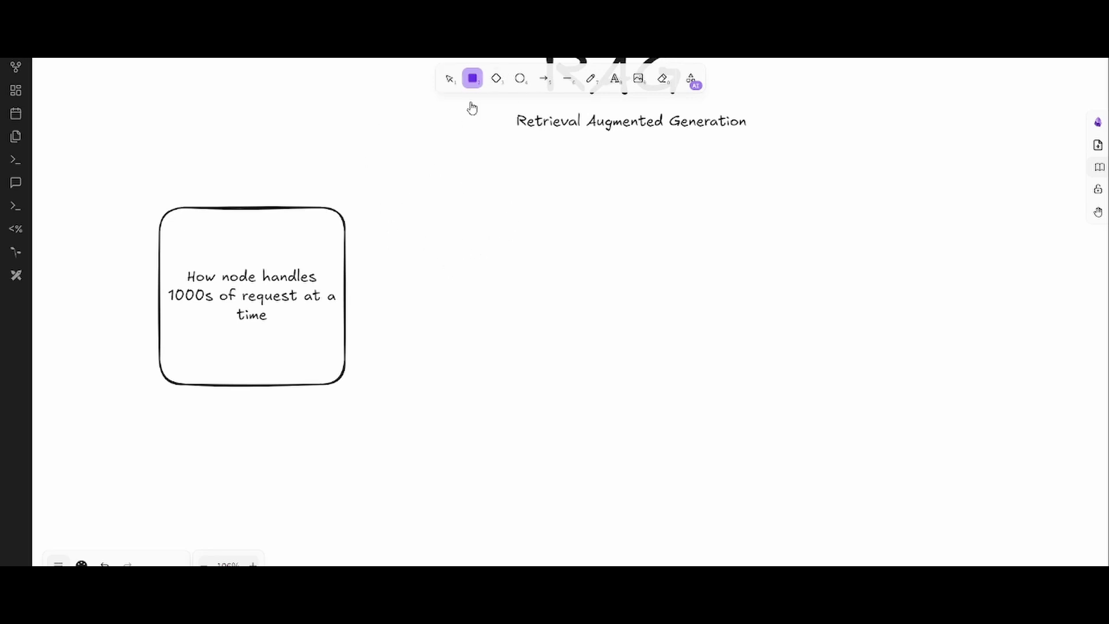
pyautogui.moveTo(399, 402)
pyautogui.mouseDown()
pyautogui.moveTo(545, 482)
pyautogui.moveTo(594, 467)
pyautogui.mouseUp()
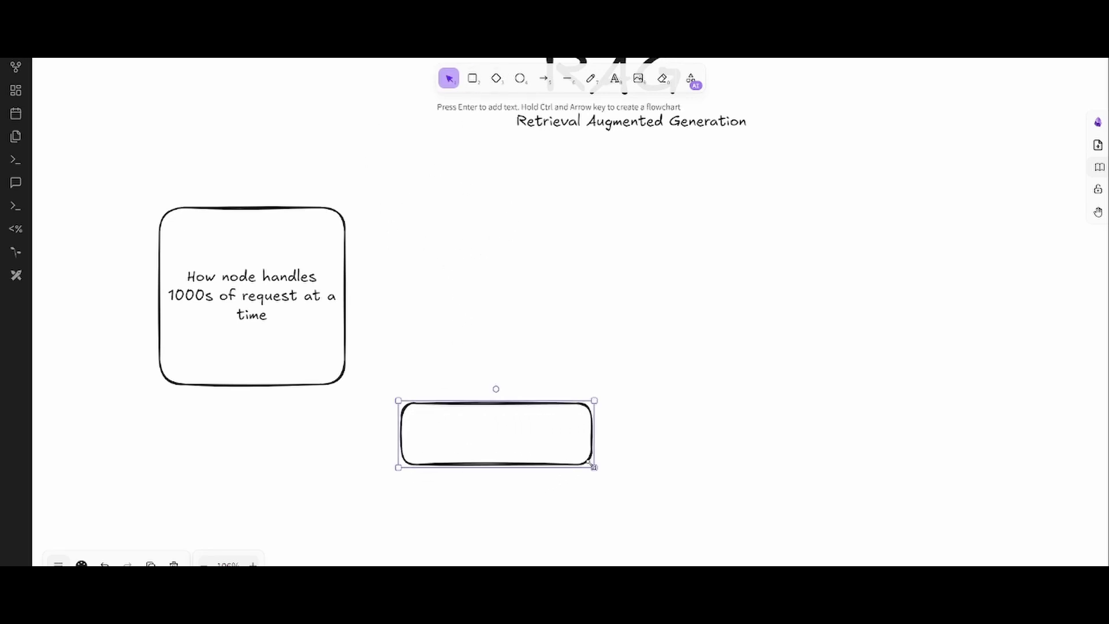
pyautogui.doubleClick(475, 436)
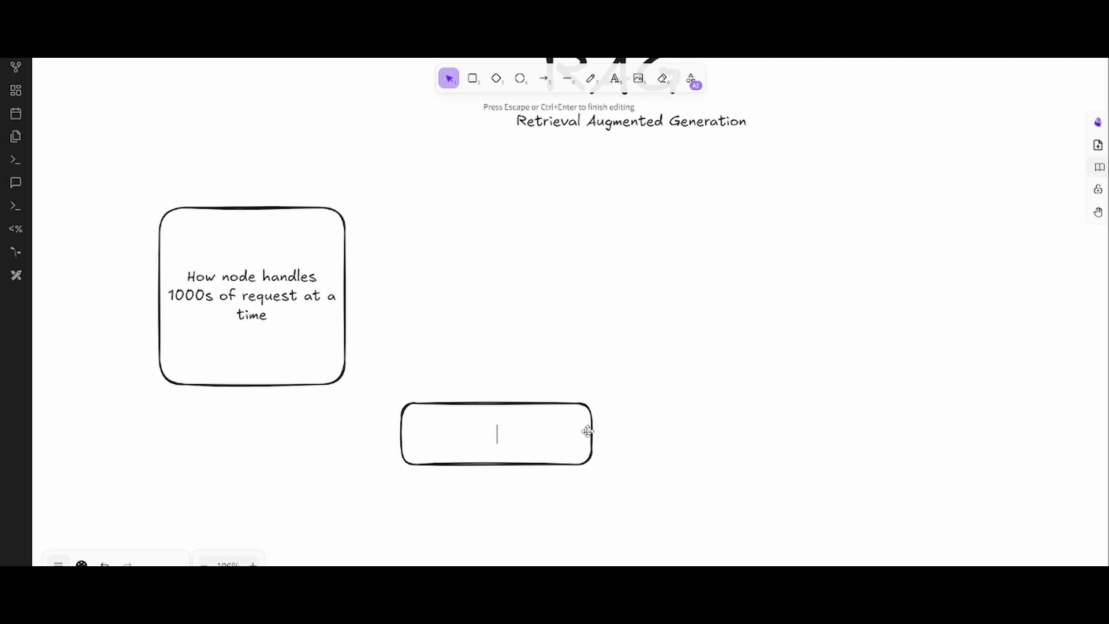
pyautogui.write('Query is')
pyautogui.press('BackSpace')
pyautogui.press('BackSpace')
pyautogui.press('BackSpace')
pyautogui.write(': how ')
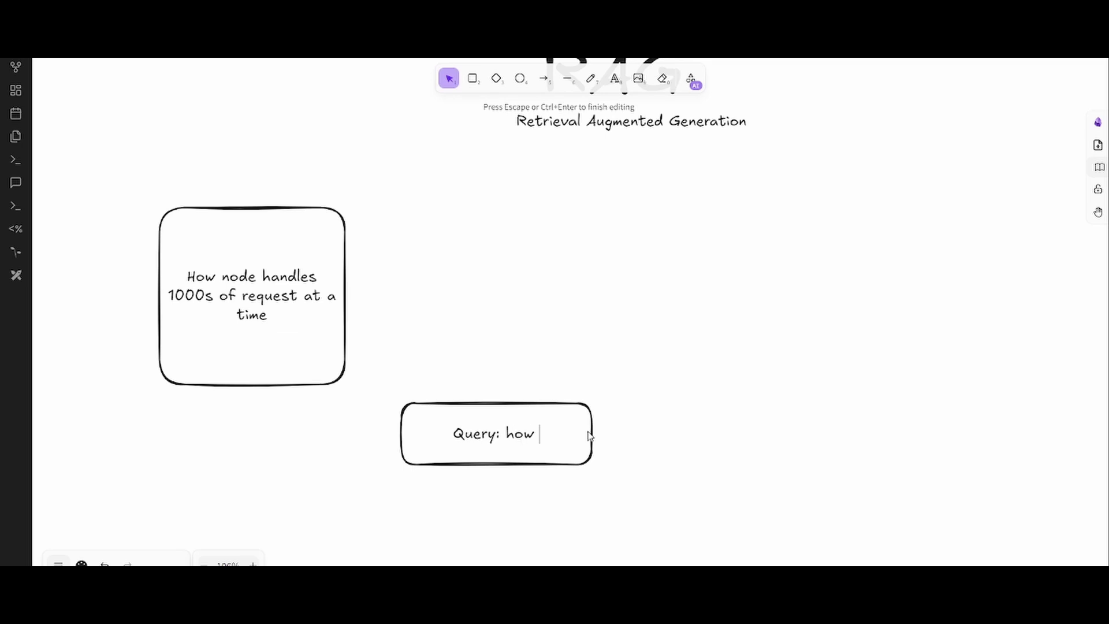
pyautogui.write('node')
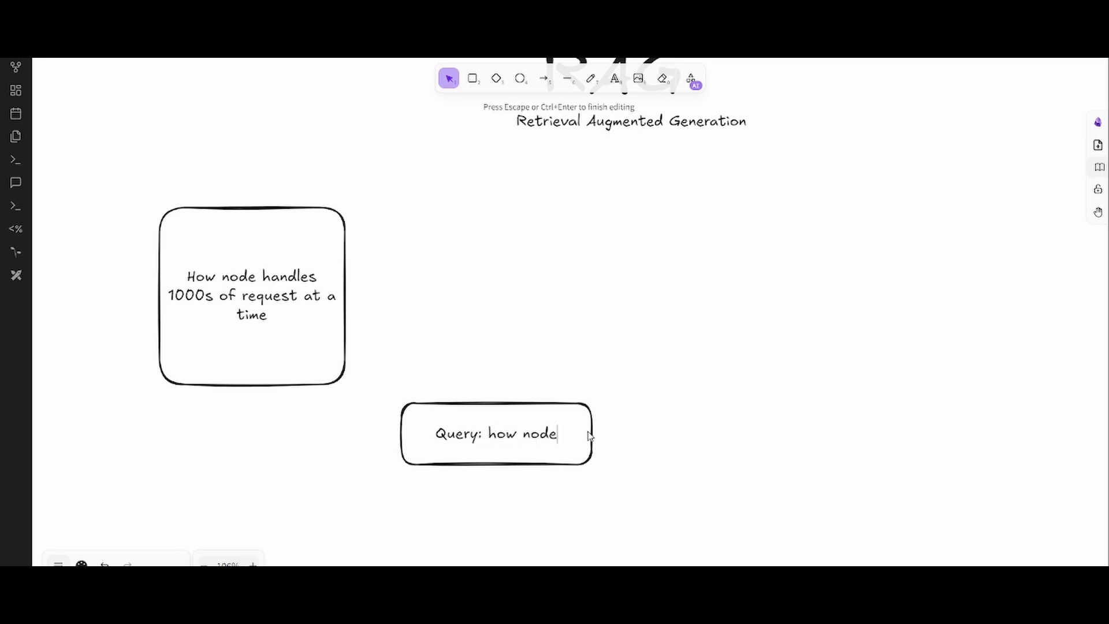
pyautogui.write('js handl')
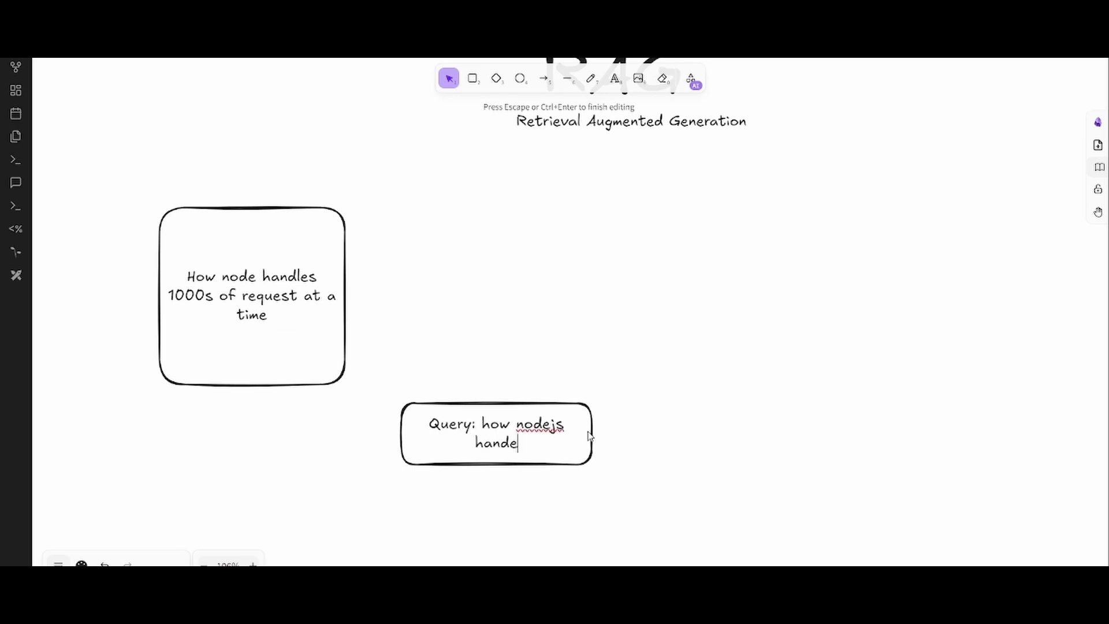
pyautogui.press('BackSpace')
pyautogui.write('les 100')
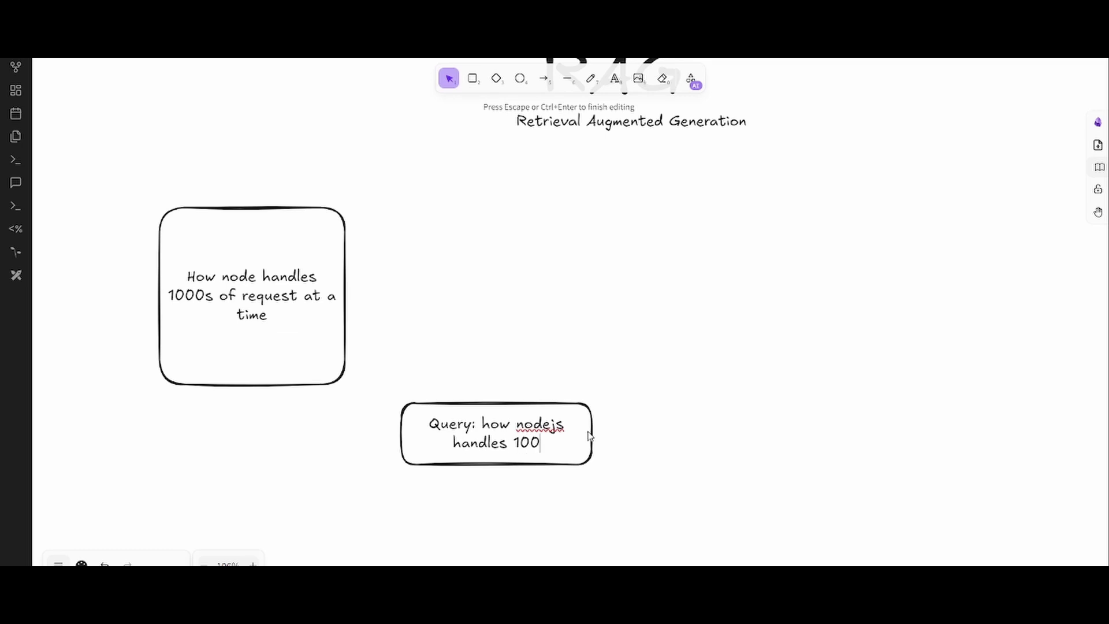
pyautogui.write('0 re')
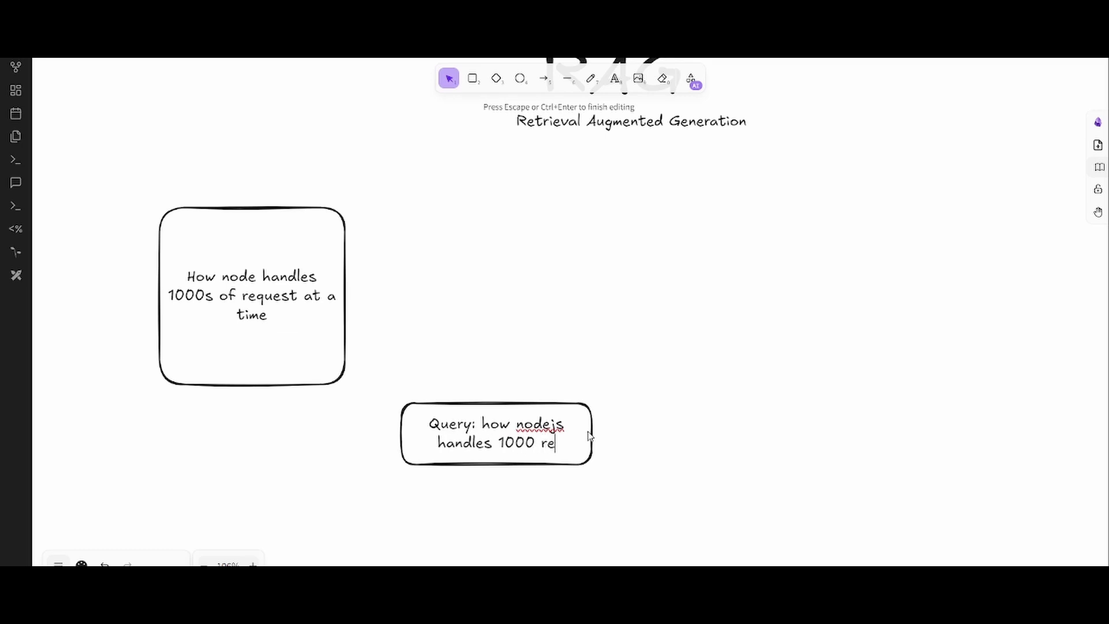
pyautogui.write('quests')
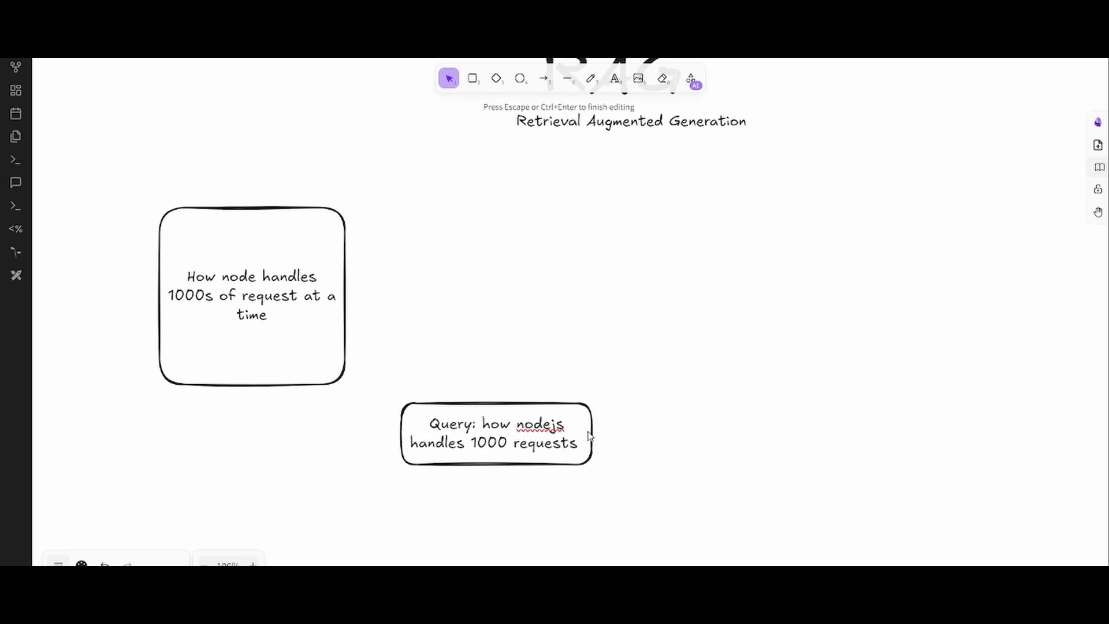
pyautogui.click(672, 480)
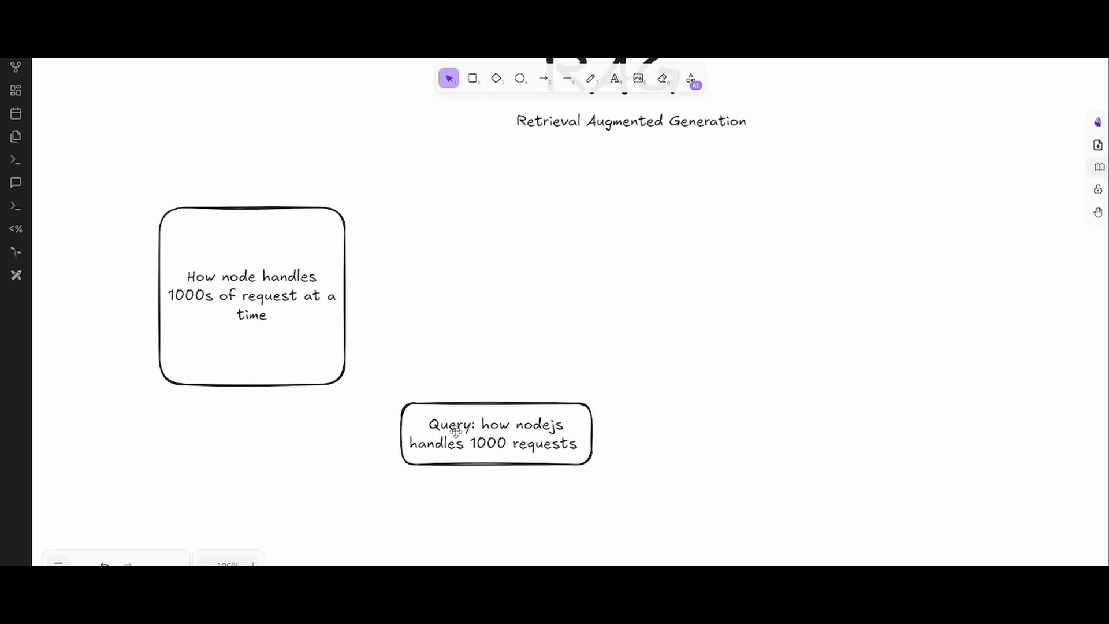
# - Copy the query text and bring up a new ChatGPT chat in the browser
pyautogui.doubleClick(500, 440)
pyautogui.hotkey('ctrl', 'c')
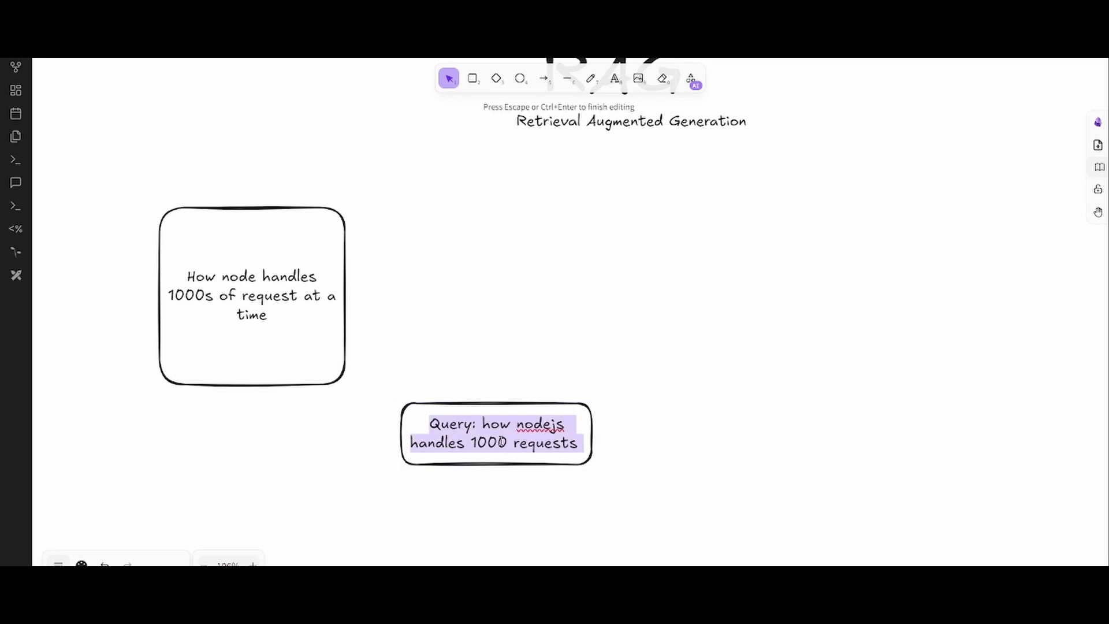
pyautogui.click(632, 499)
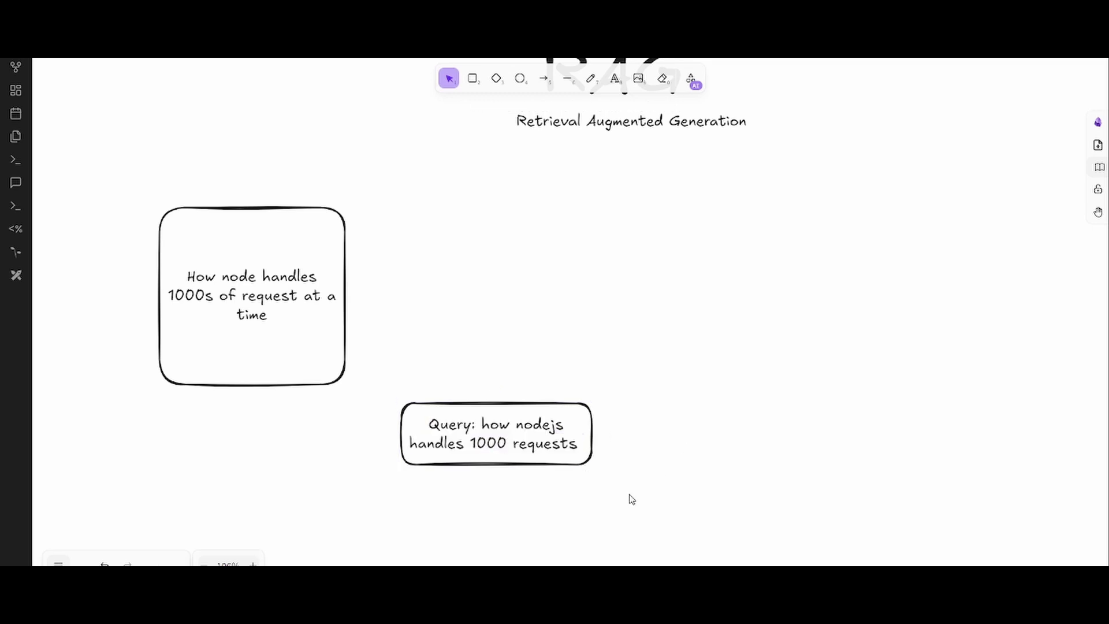
pyautogui.hotkey('alt', 'Tab')
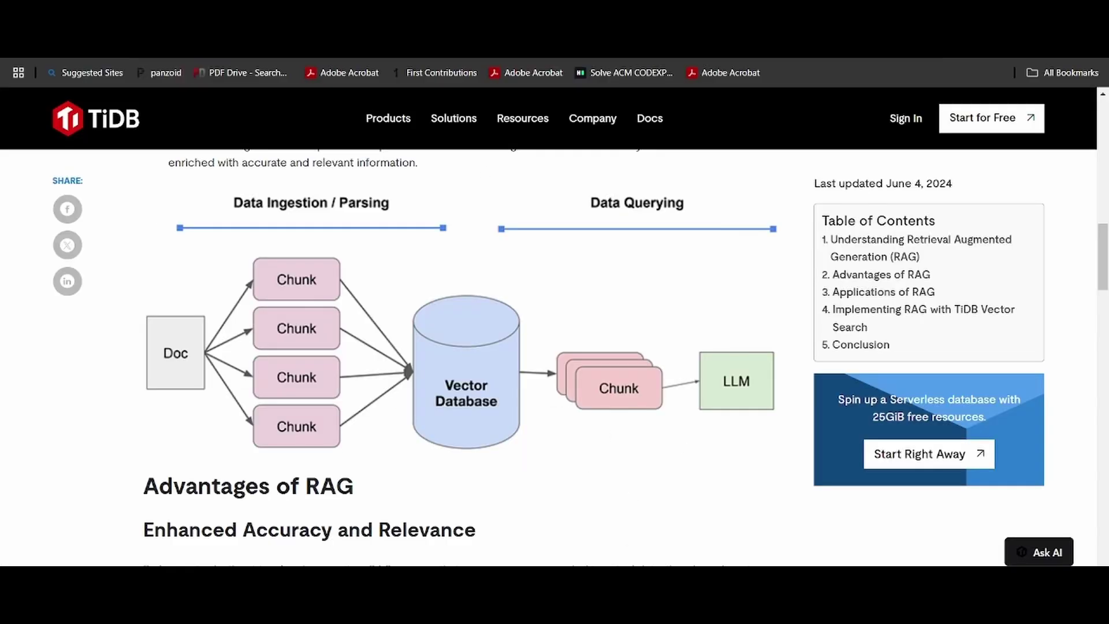
pyautogui.hotkey('ctrl', 'Tab')
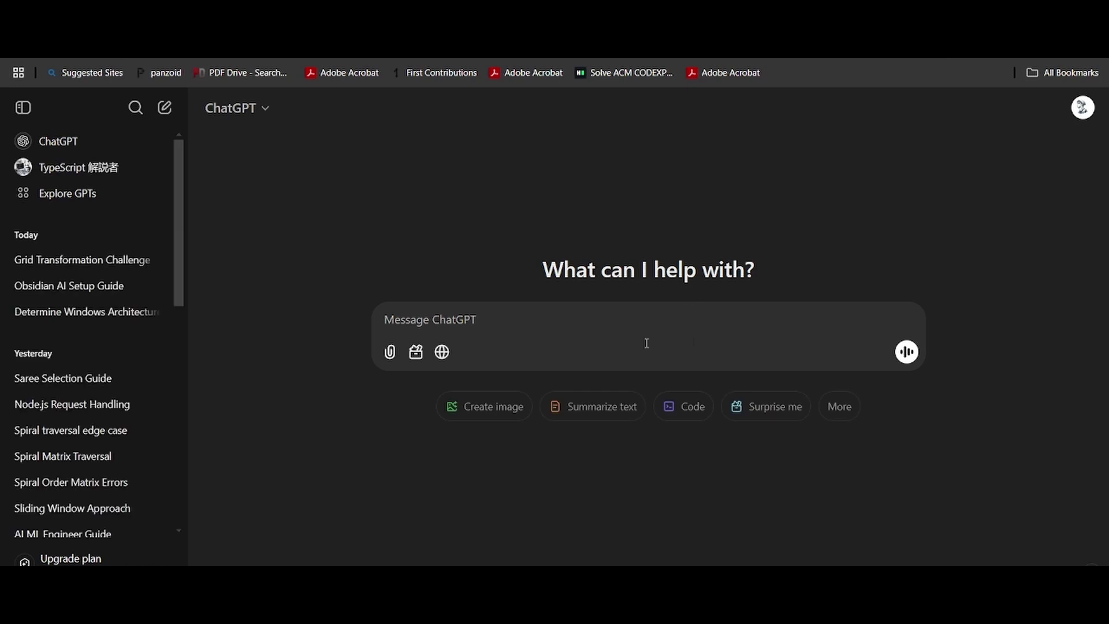
# - Ask ChatGPT the pasted query 'how nodejs handles 1000 requests'
pyautogui.hotkey('ctrl', 'v')
pyautogui.press('Return')
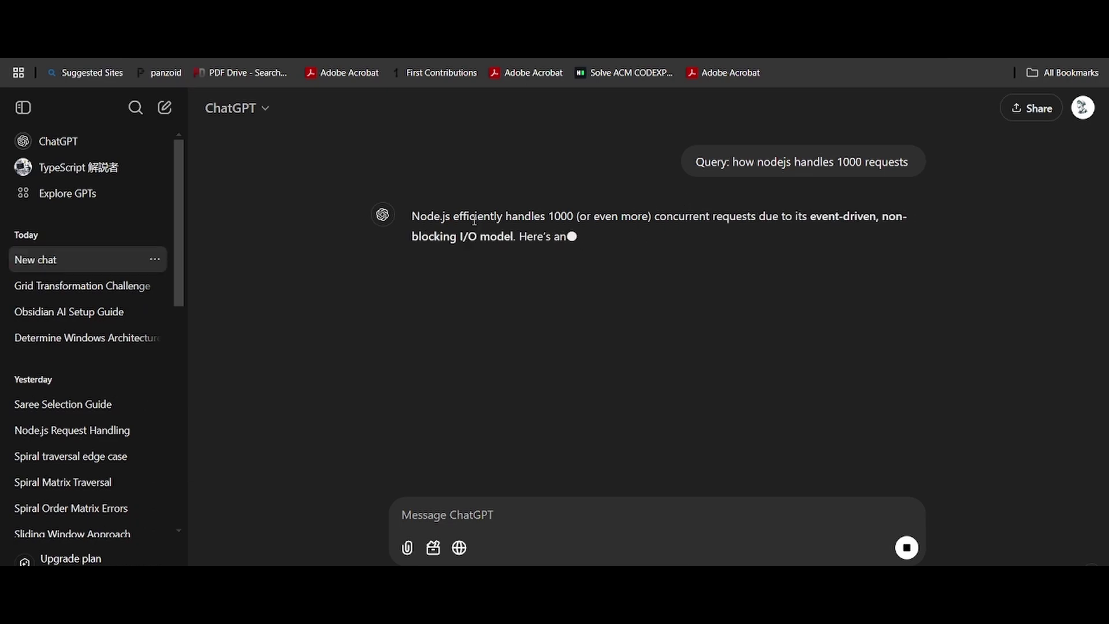
pyautogui.moveTo(490, 216); pyautogui.dragTo(644, 237)
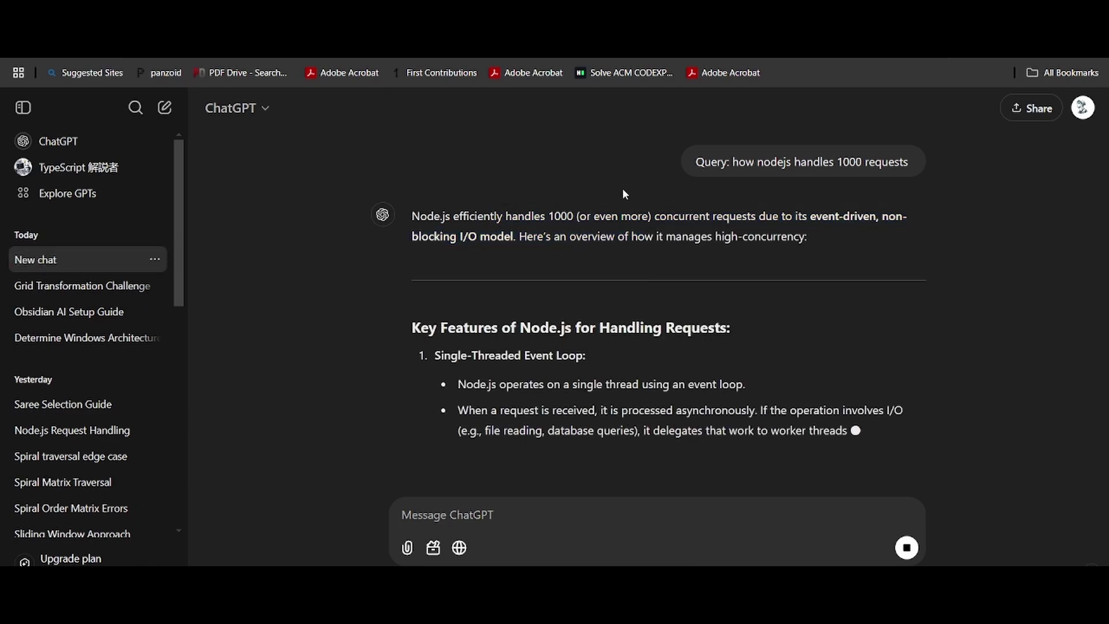
# - Read through ChatGPT's full answer to its conclusion, then return to the Excalidraw drawing
pyautogui.scroll(-1, 599, 216)
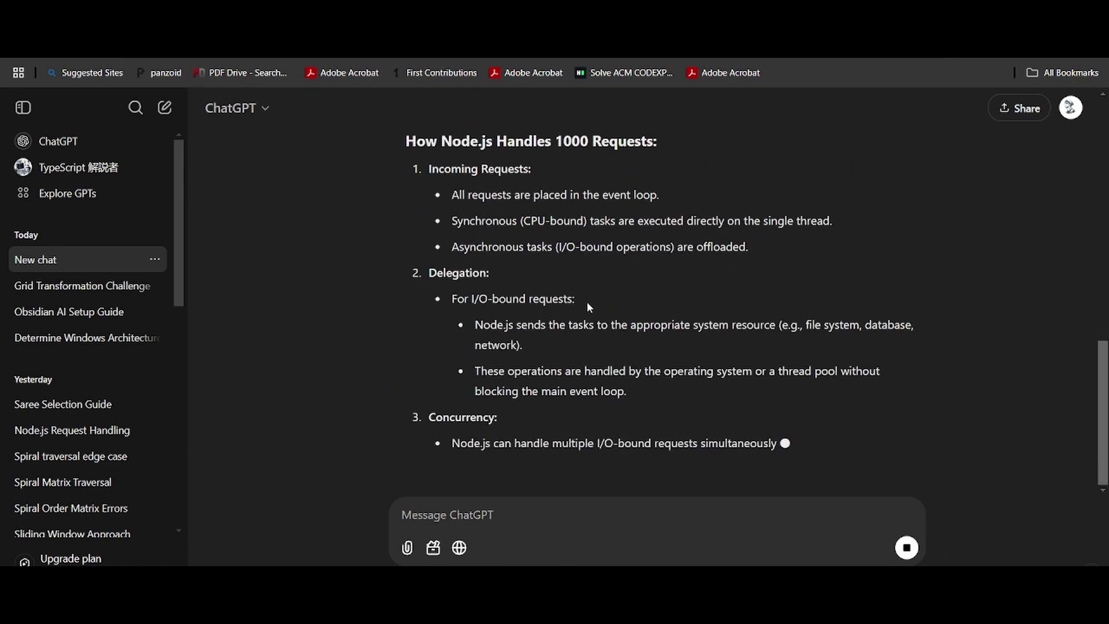
pyautogui.scroll(3, 587, 301)
pyautogui.scroll(10, 588, 303)
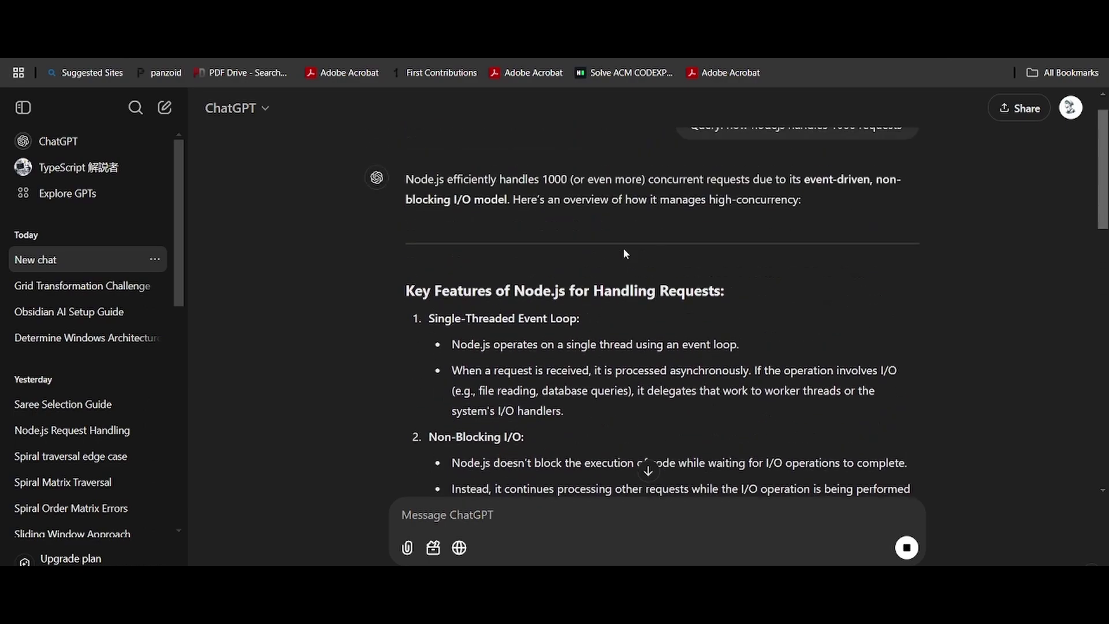
pyautogui.scroll(-14, 622, 248)
pyautogui.scroll(-4, 625, 252)
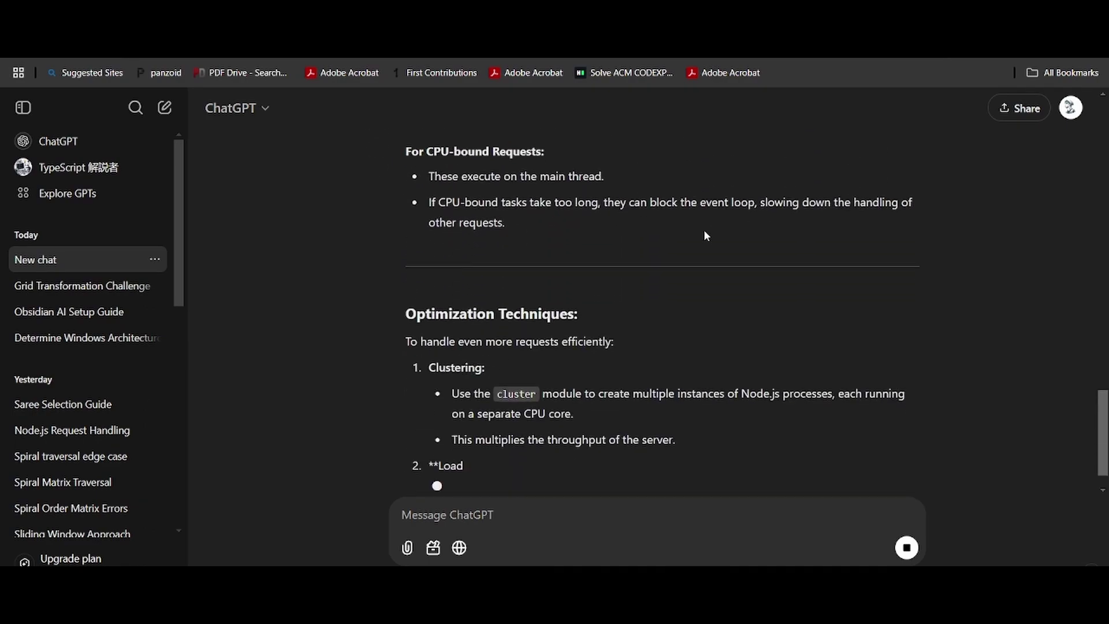
pyautogui.scroll(2, 694, 231)
pyautogui.scroll(15, 694, 231)
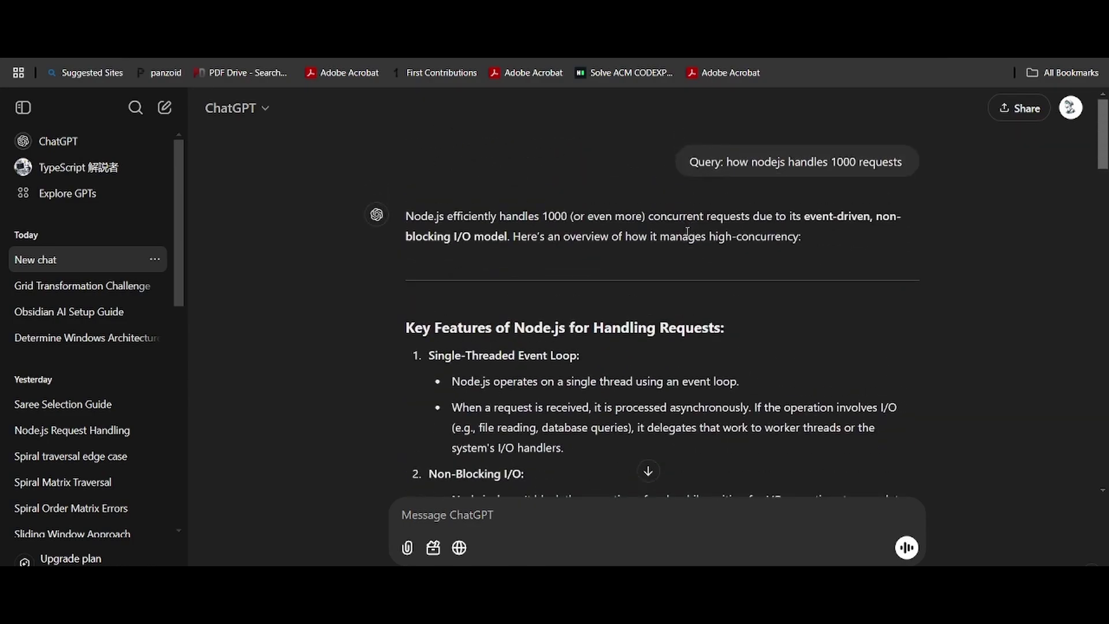
pyautogui.scroll(-8, 692, 237)
pyautogui.scroll(-10, 718, 258)
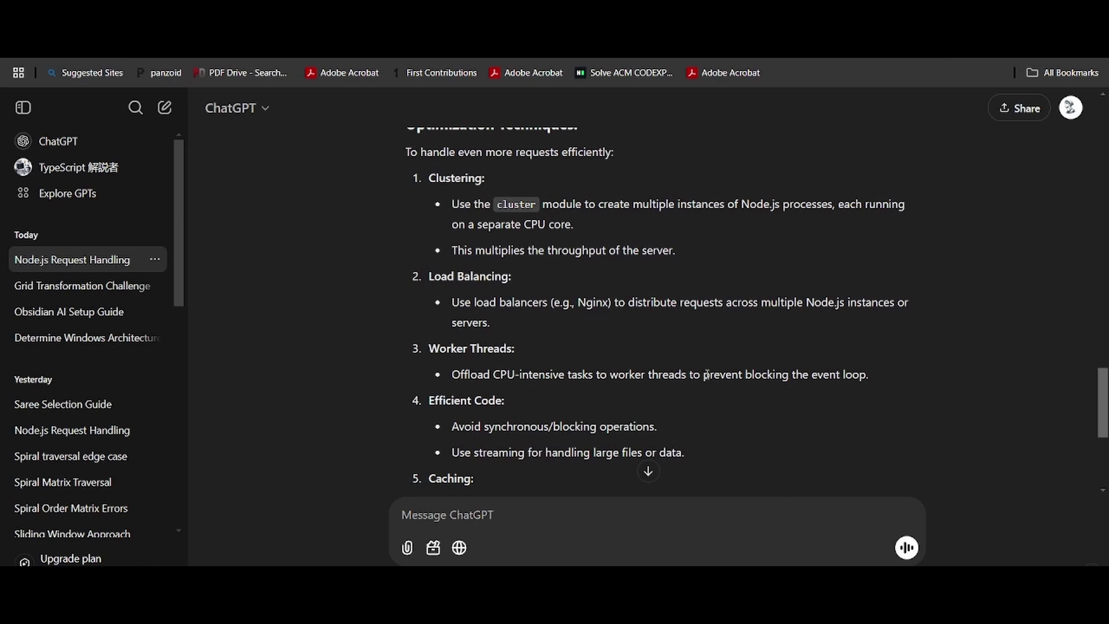
pyautogui.scroll(-5, 686, 393)
pyautogui.moveTo(635, 600)
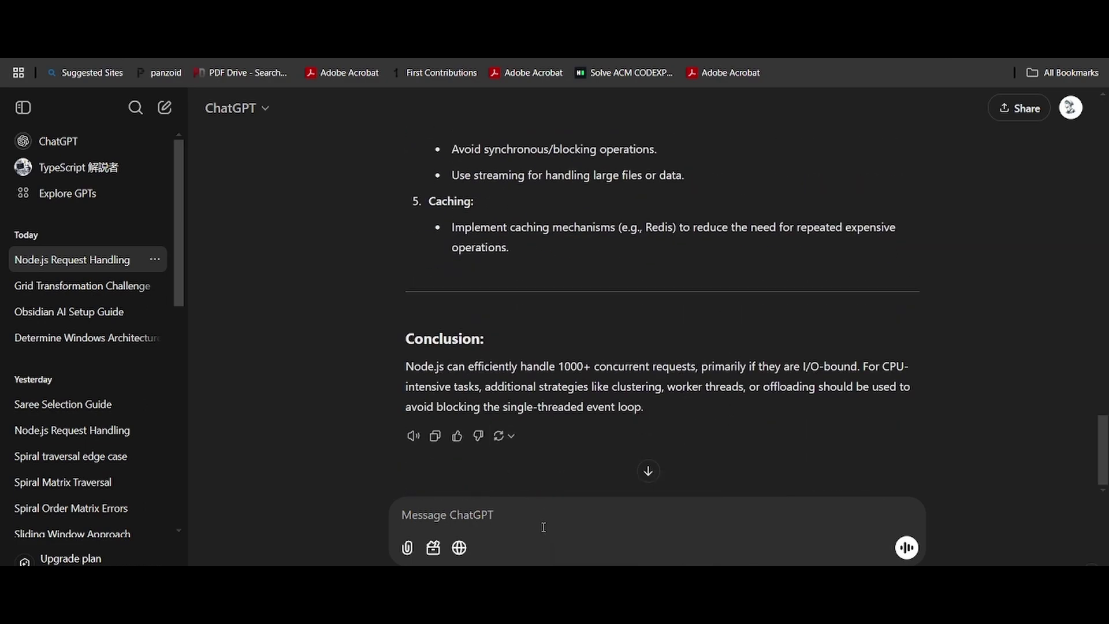
pyautogui.hotkey('alt', 'Tab')
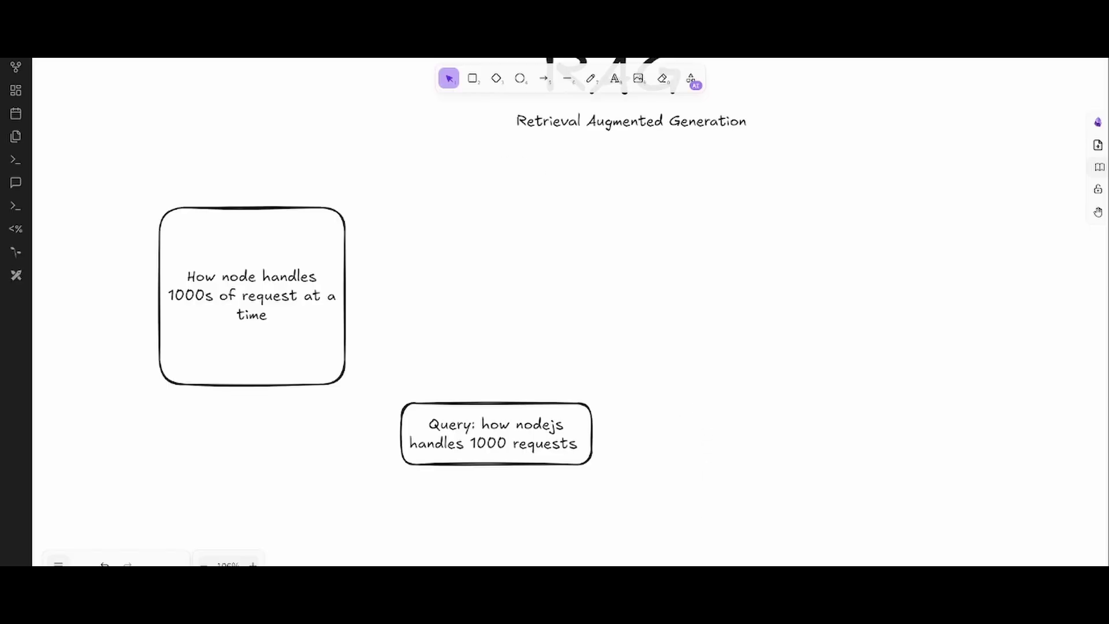
pyautogui.hotkey('ctrl', 'Tab')
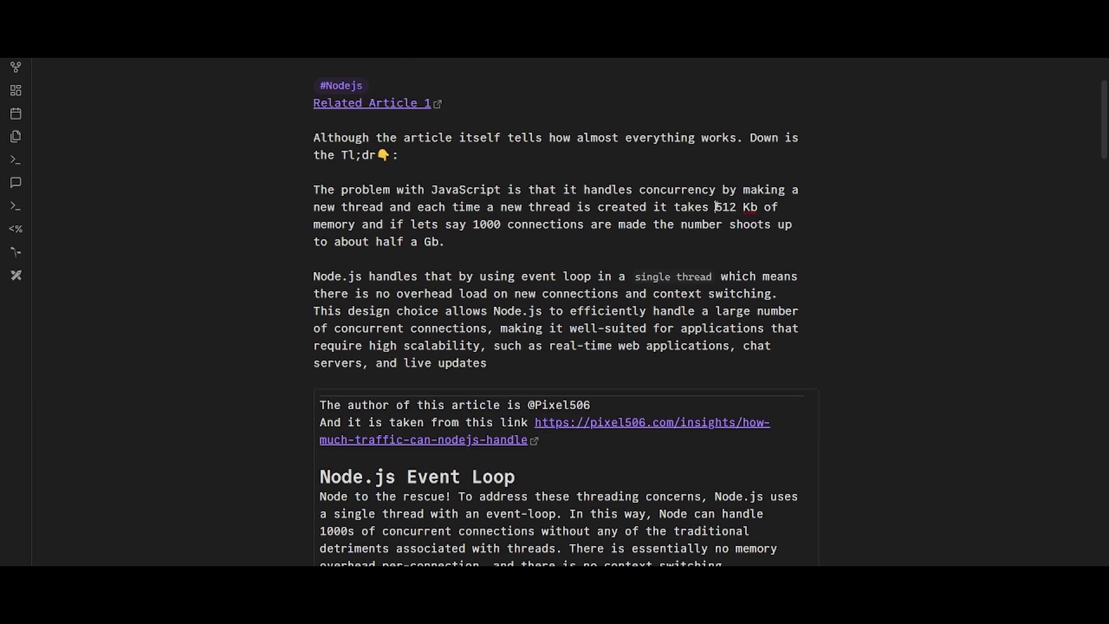
pyautogui.moveTo(716, 207); pyautogui.dragTo(453, 251)
pyautogui.click(459, 239)
pyautogui.moveTo(716, 206); pyautogui.dragTo(729, 225)
pyautogui.click(591, 209)
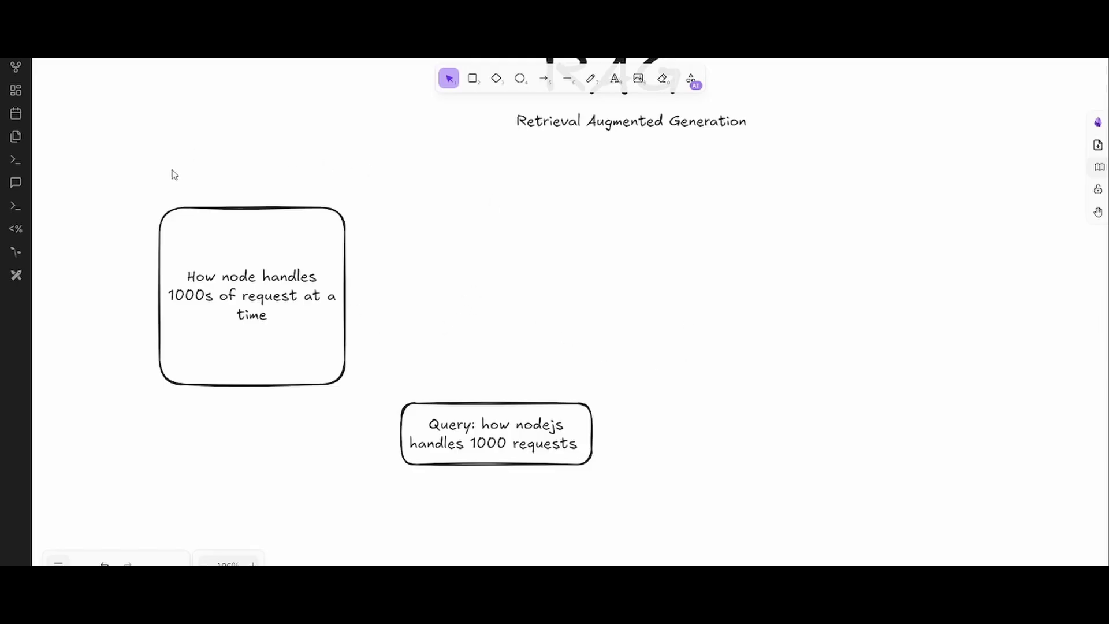
# - Shrink the 'How node handles 1000s of request at a time' box by its corner handle
pyautogui.click(224, 305)
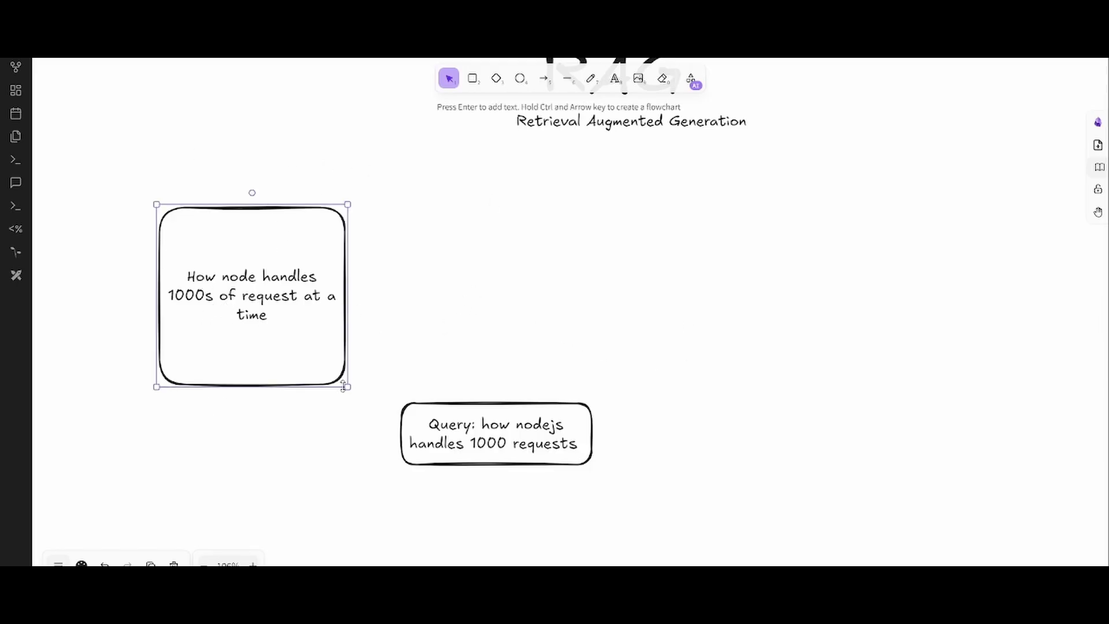
pyautogui.moveTo(344, 373); pyautogui.dragTo(280, 293)
pyautogui.click(421, 237)
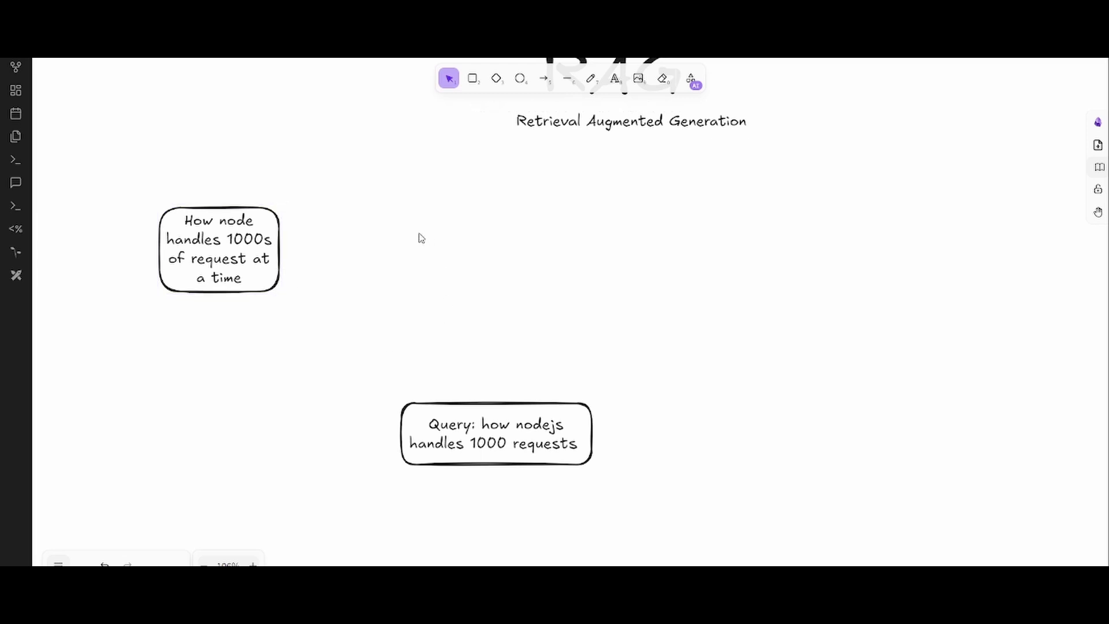
# - Paste two copies of the note box and stack them below and above the original
pyautogui.click(199, 249)
pyautogui.hotkey('ctrl', 'c')
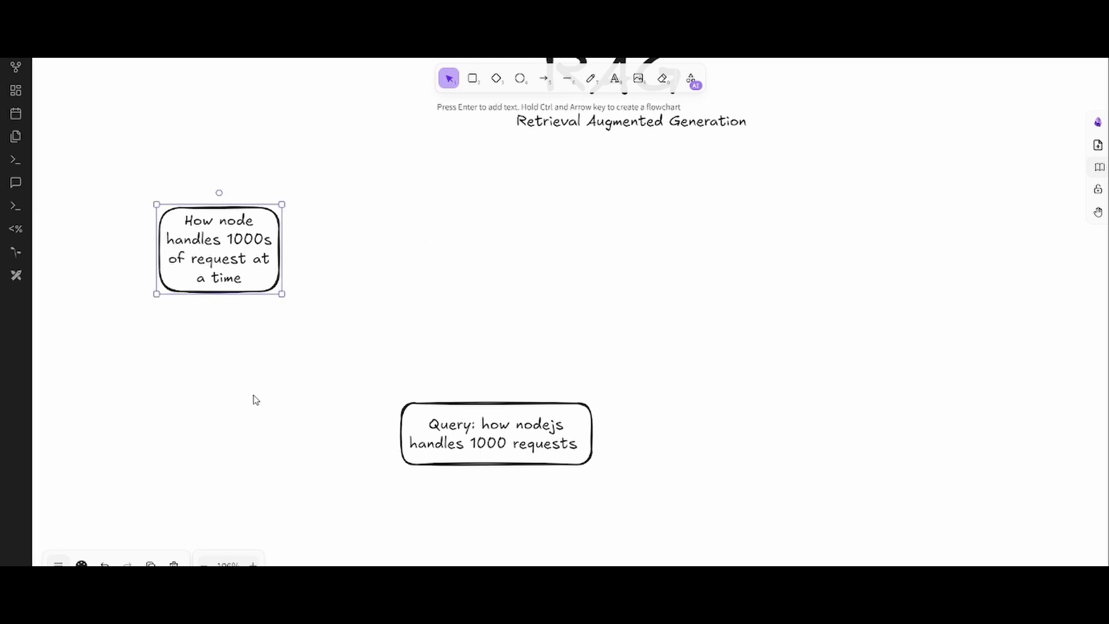
pyautogui.click(253, 398)
pyautogui.hotkey('ctrl', 'v')
pyautogui.moveTo(242, 388); pyautogui.dragTo(211, 326)
pyautogui.hotkey('ctrl', 'v')
pyautogui.moveTo(266, 287); pyautogui.dragTo(227, 143)
pyautogui.click(327, 269)
pyautogui.click(215, 142)
pyautogui.press('Escape')
# - Draw a large rounded rectangle enclosing the three stacked note boxes
pyautogui.press('r')
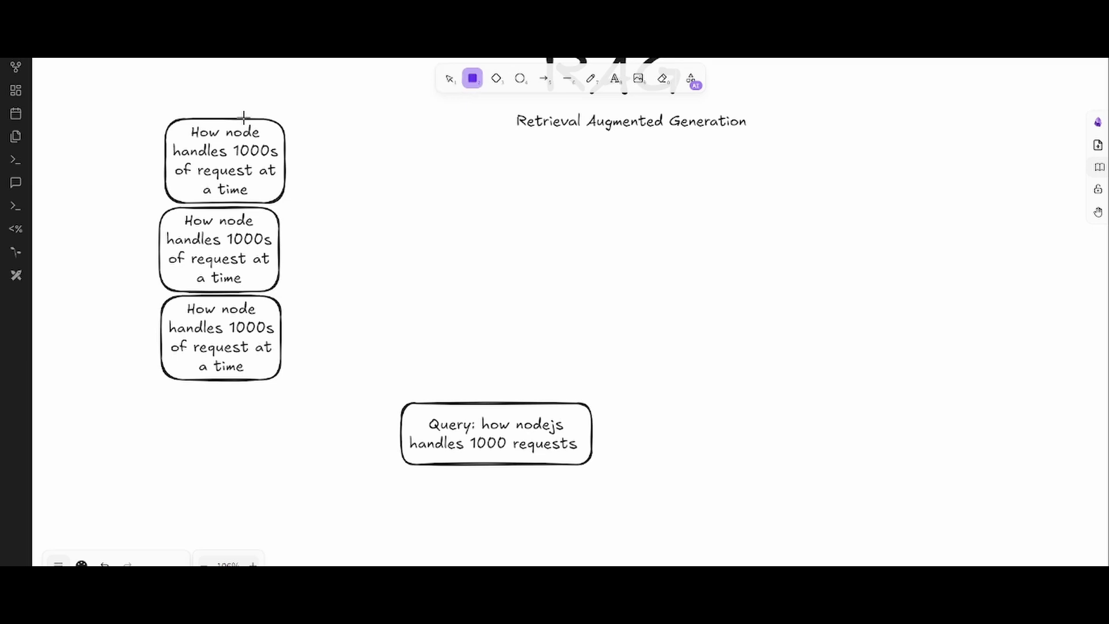
pyautogui.moveTo(149, 101); pyautogui.dragTo(296, 403)
pyautogui.click(314, 302)
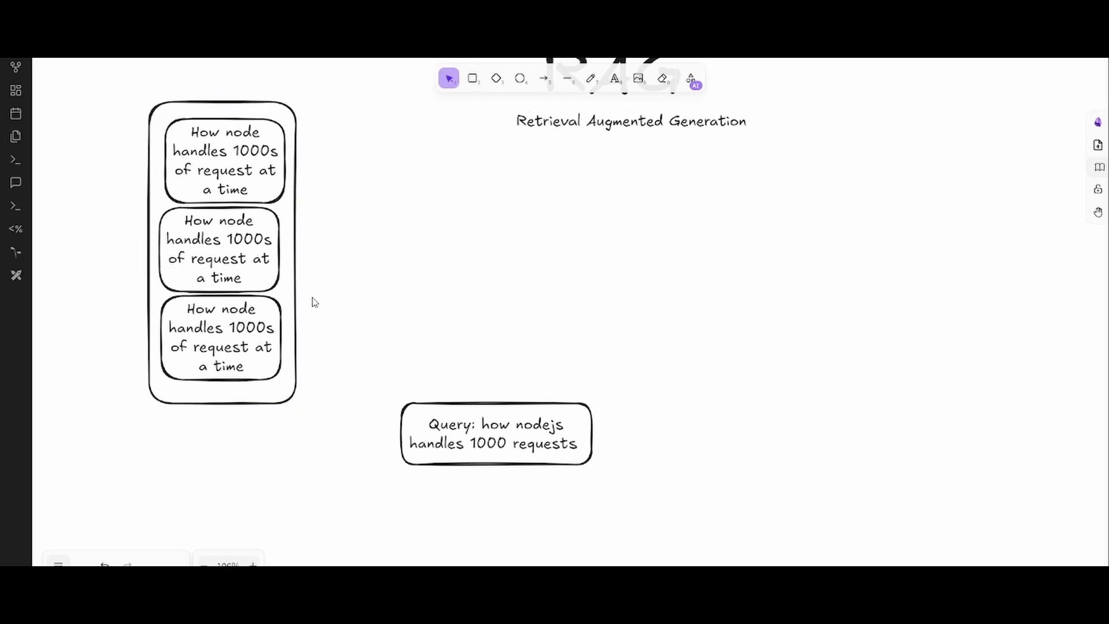
pyautogui.click(542, 79)
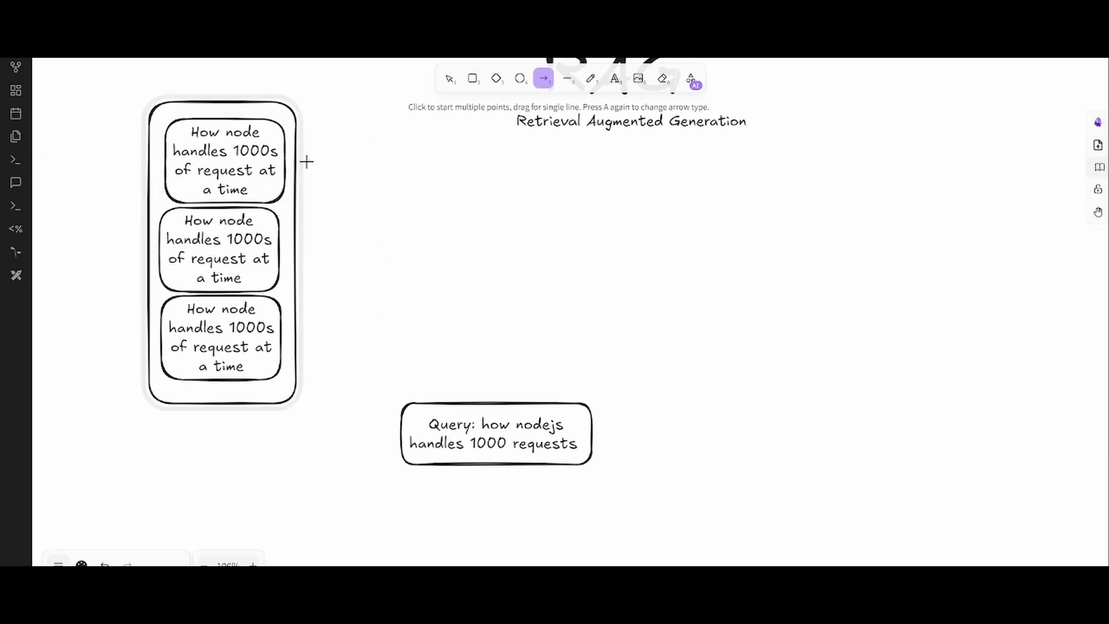
# - Draw three arrows from the note boxes, with their tips converging at one point to the right
pyautogui.moveTo(319, 165); pyautogui.dragTo(444, 221)
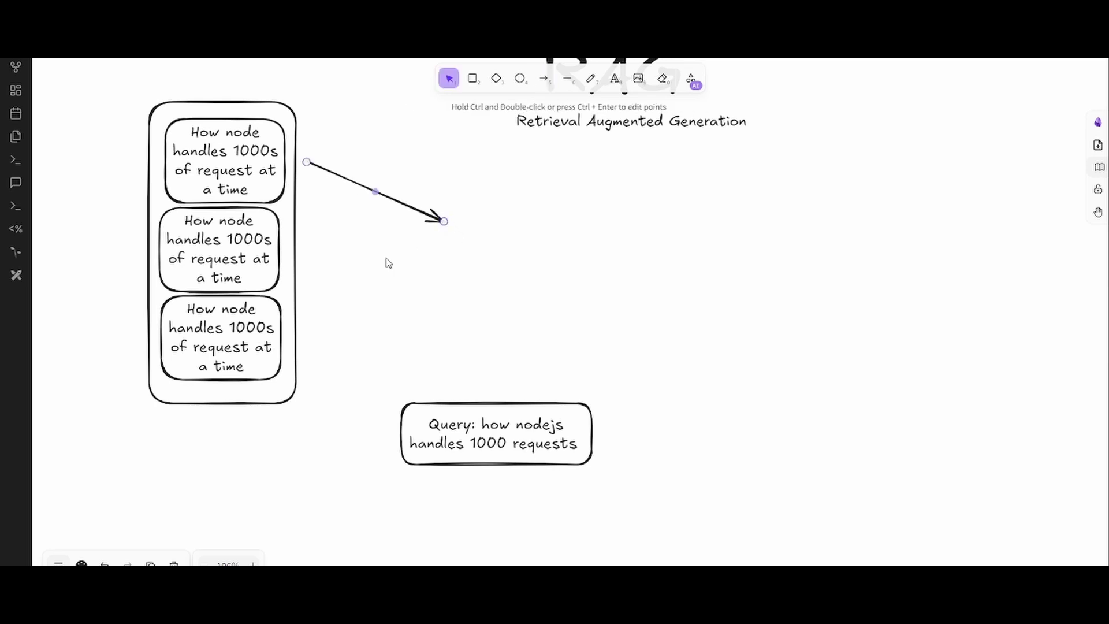
pyautogui.click(542, 78)
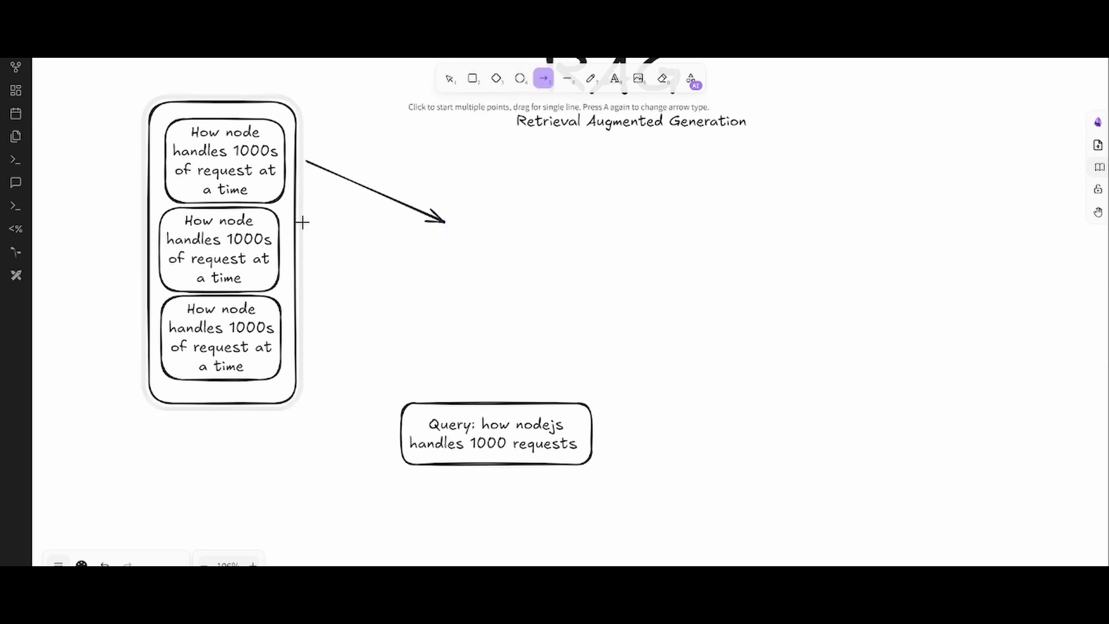
pyautogui.moveTo(302, 222); pyautogui.dragTo(442, 234)
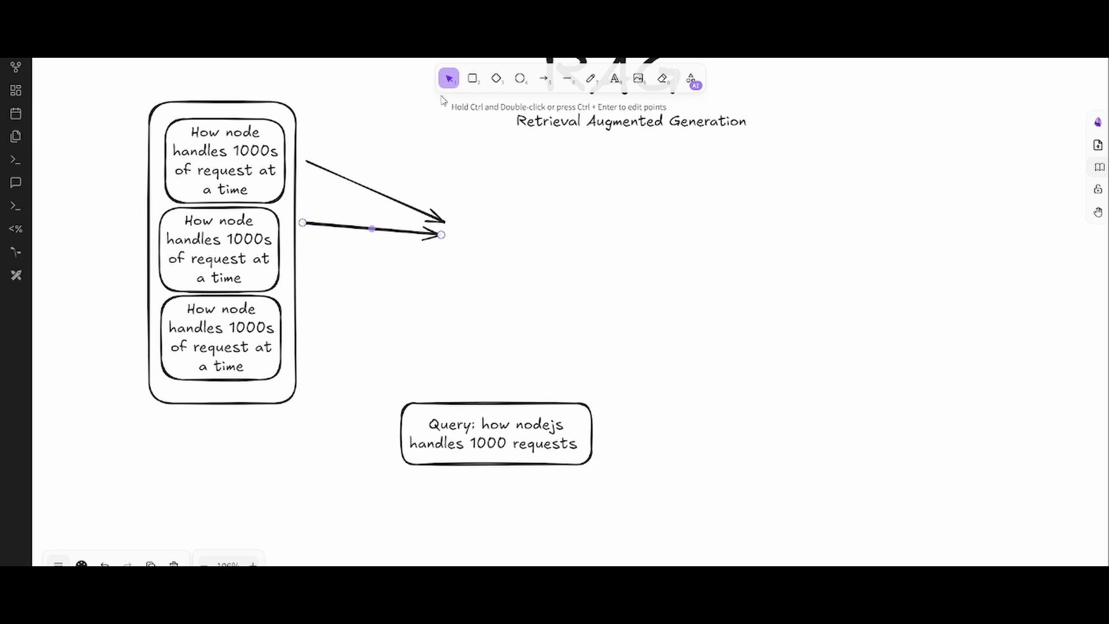
pyautogui.click(473, 79)
pyautogui.click(543, 78)
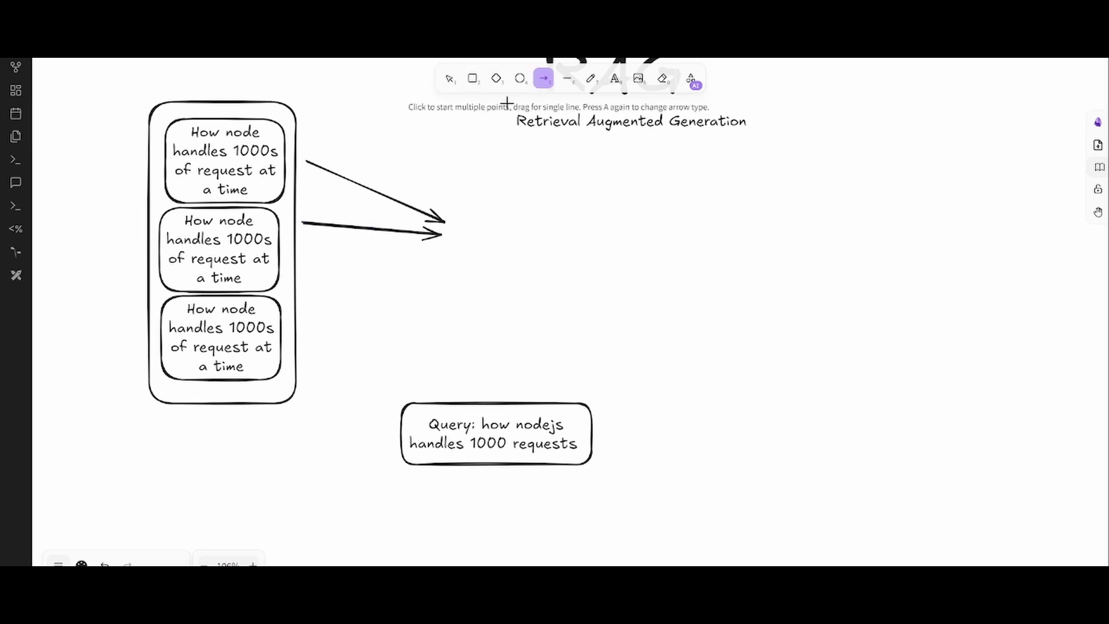
pyautogui.moveTo(303, 294); pyautogui.dragTo(443, 249)
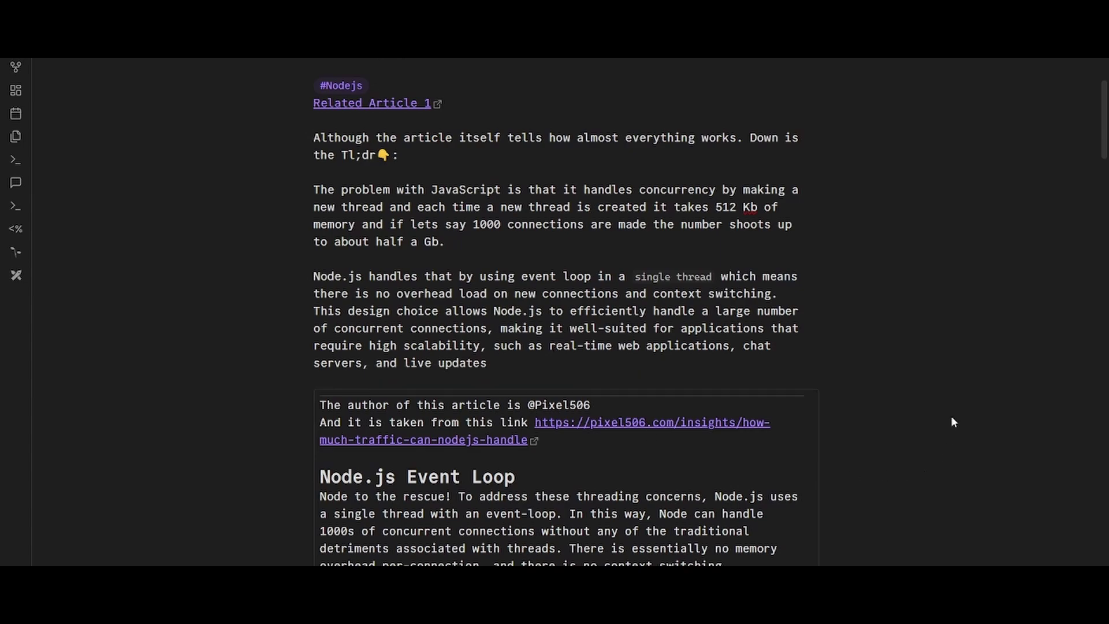
pyautogui.scroll(-5, 951, 422)
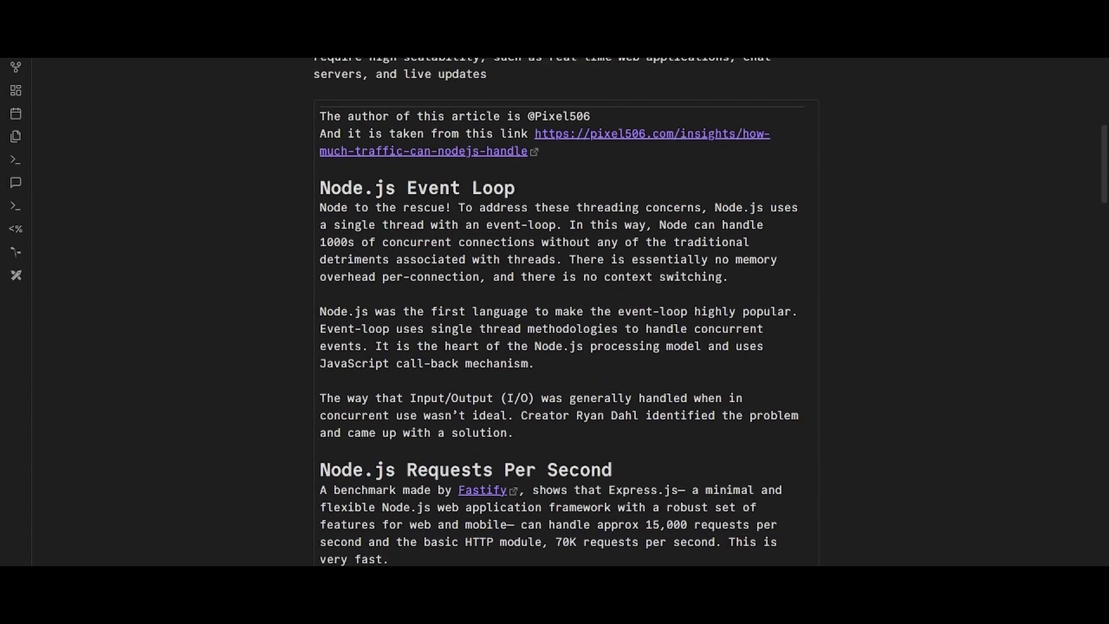
pyautogui.scroll(-4, 860, 399)
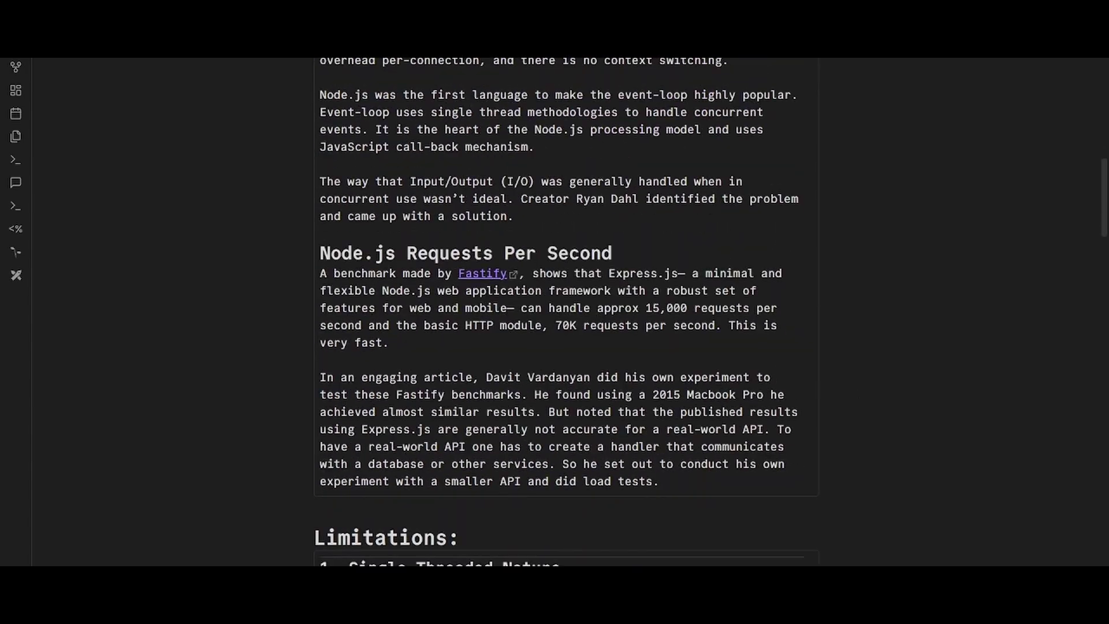
pyautogui.scroll(9, 706, 370)
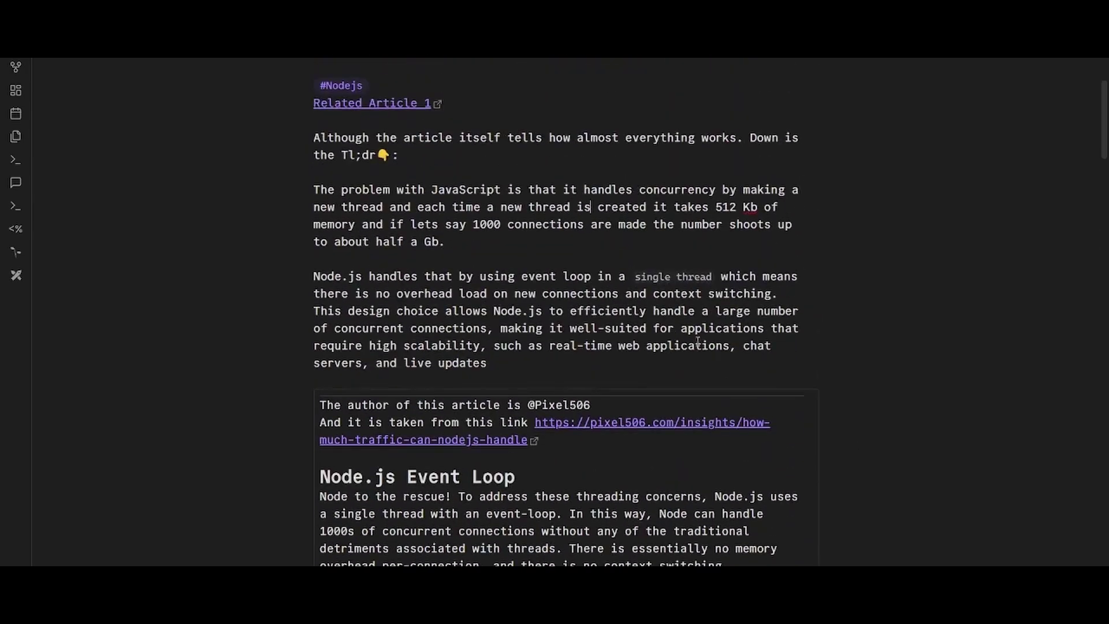
pyautogui.scroll(-18, 690, 324)
pyautogui.scroll(-20, 694, 333)
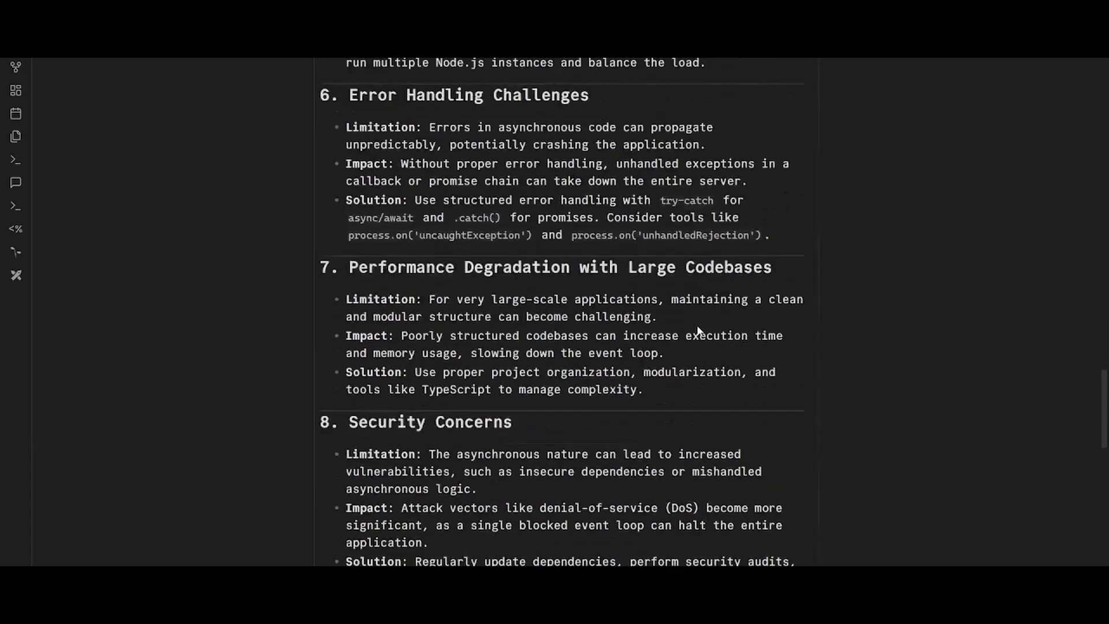
pyautogui.scroll(3, 694, 325)
pyautogui.scroll(15, 693, 325)
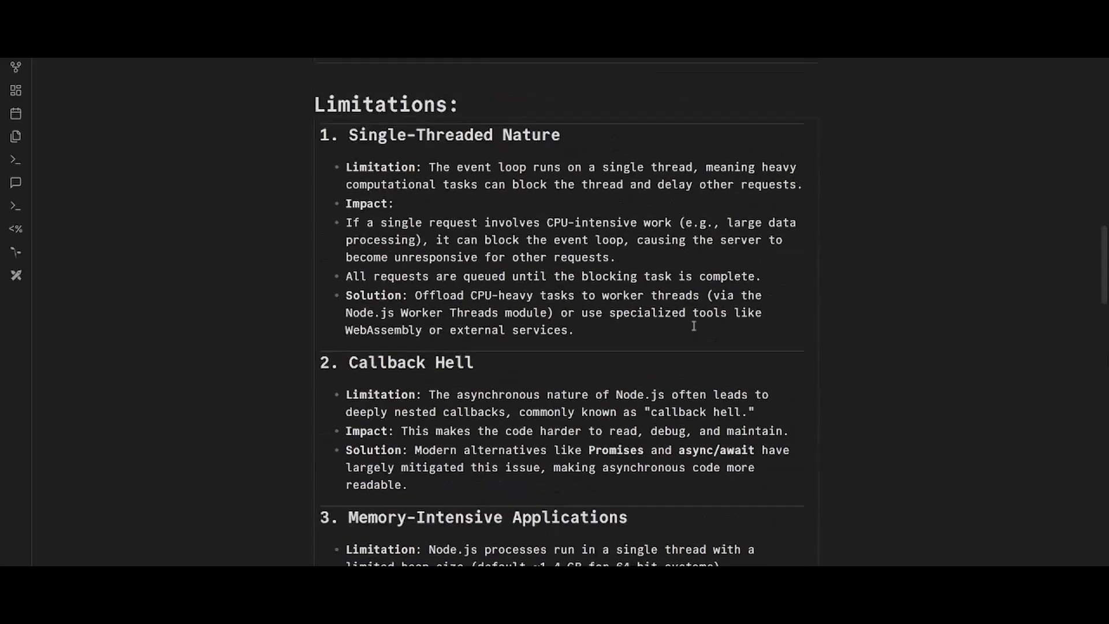
pyautogui.scroll(3, 354, 233)
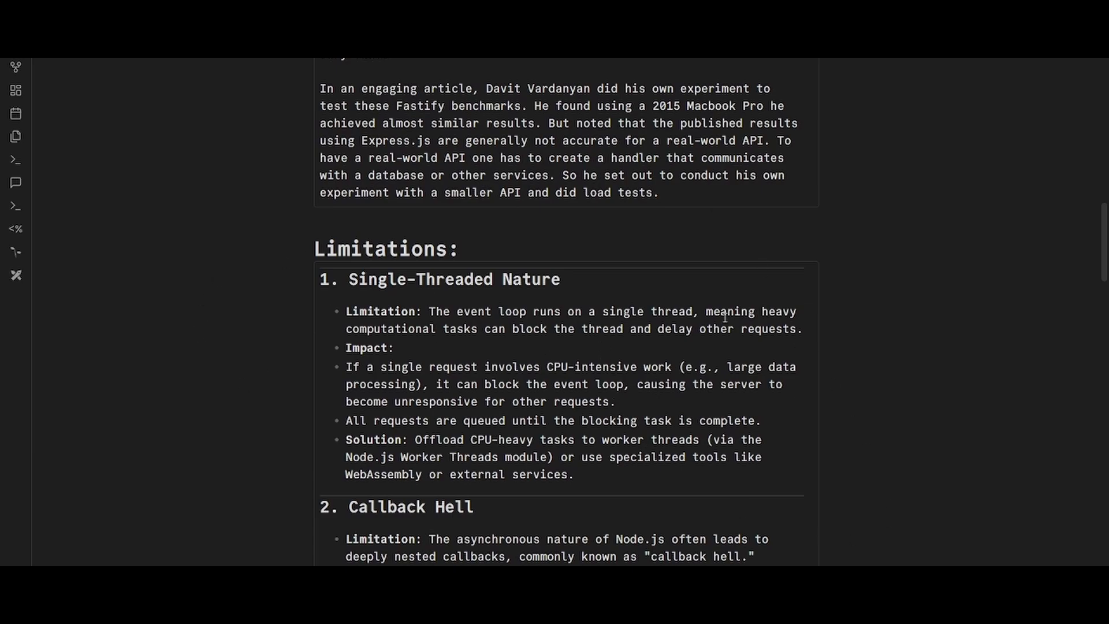
pyautogui.scroll(12, 725, 317)
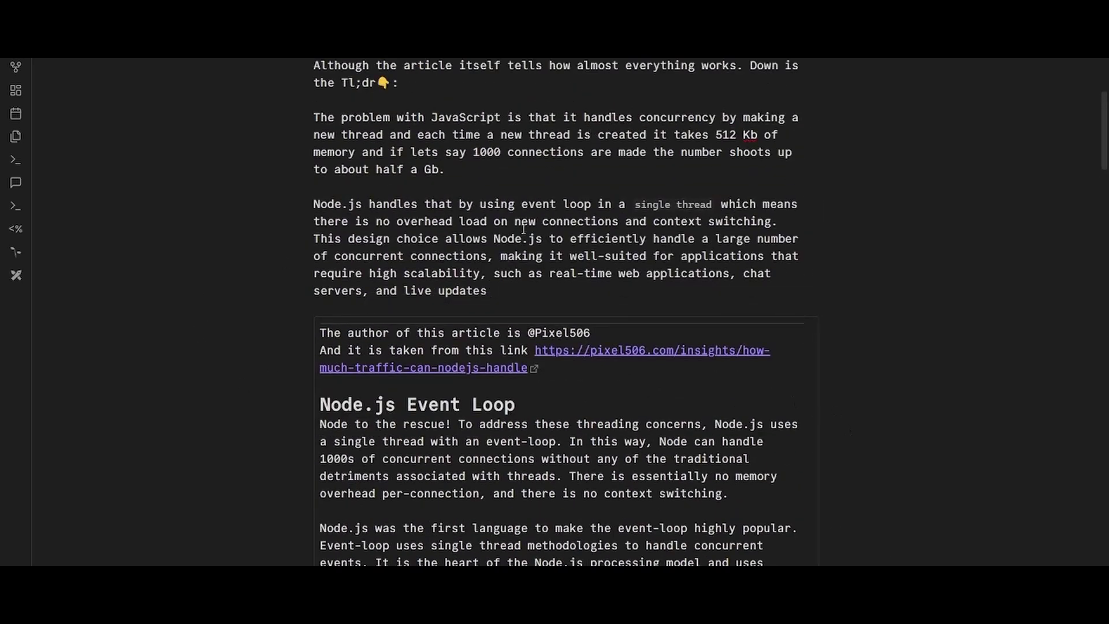
pyautogui.scroll(-7, 523, 229)
pyautogui.scroll(-6, 514, 288)
pyautogui.scroll(14, 422, 398)
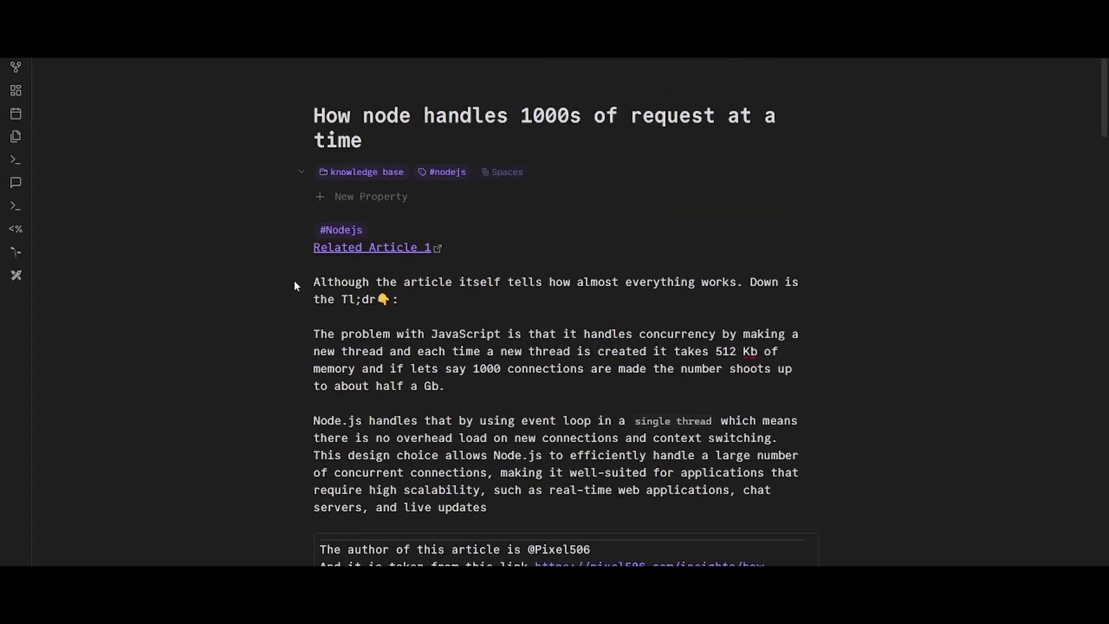
pyautogui.moveTo(341, 299); pyautogui.dragTo(612, 508)
pyautogui.click(840, 497)
pyautogui.scroll(-10, 838, 491)
pyautogui.scroll(-3, 831, 490)
pyautogui.scroll(13, 508, 467)
# - Select and deselect the Node.js note's Tl;dr and JavaScript concurrency paragraphs, leaving the text unchanged
pyautogui.moveTo(313, 283)
pyautogui.mouseDown()
pyautogui.moveTo(404, 316)
pyautogui.moveTo(496, 523)
pyautogui.moveTo(499, 510)
pyautogui.moveTo(434, 490)
pyautogui.moveTo(310, 275)
pyautogui.mouseUp()
pyautogui.click(498, 509)
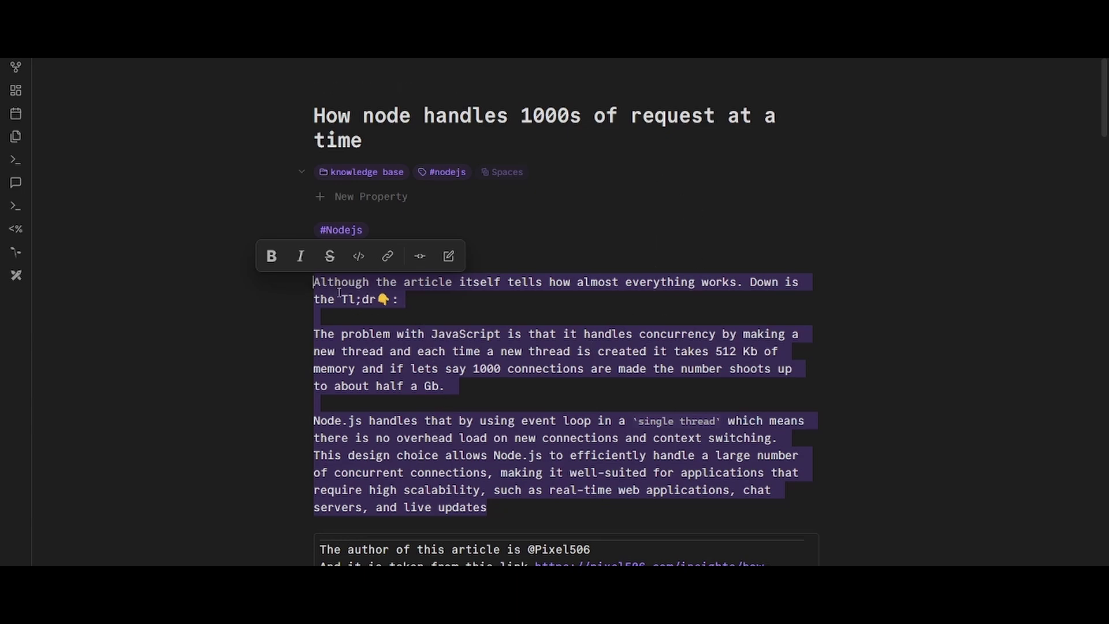
pyautogui.click(484, 525)
pyautogui.scroll(-3, 493, 525)
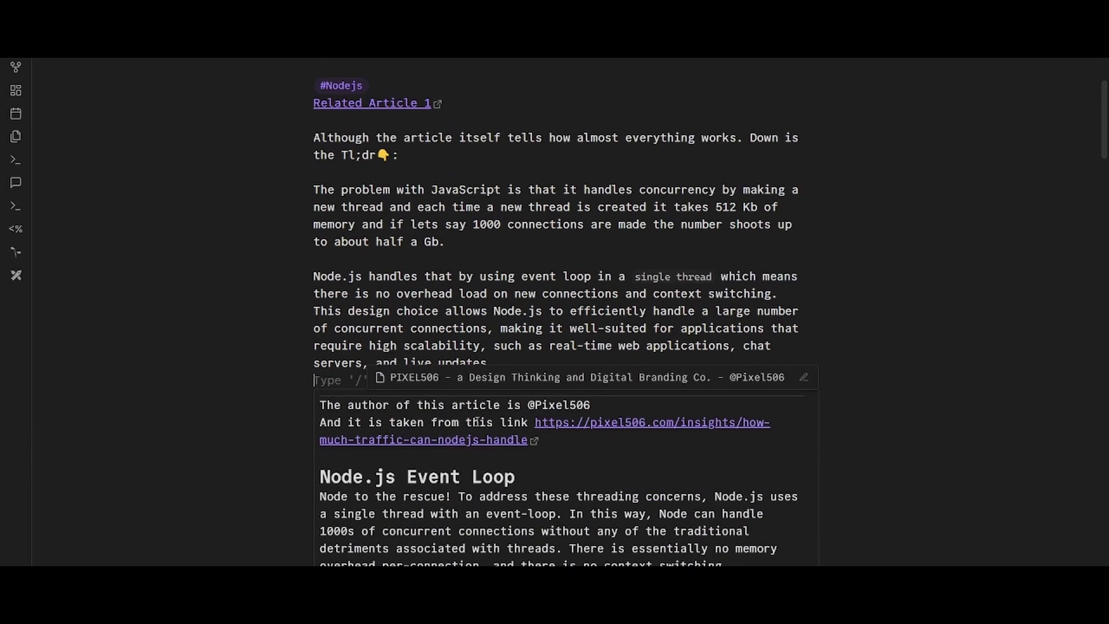
pyautogui.moveTo(427, 390); pyautogui.dragTo(354, 416)
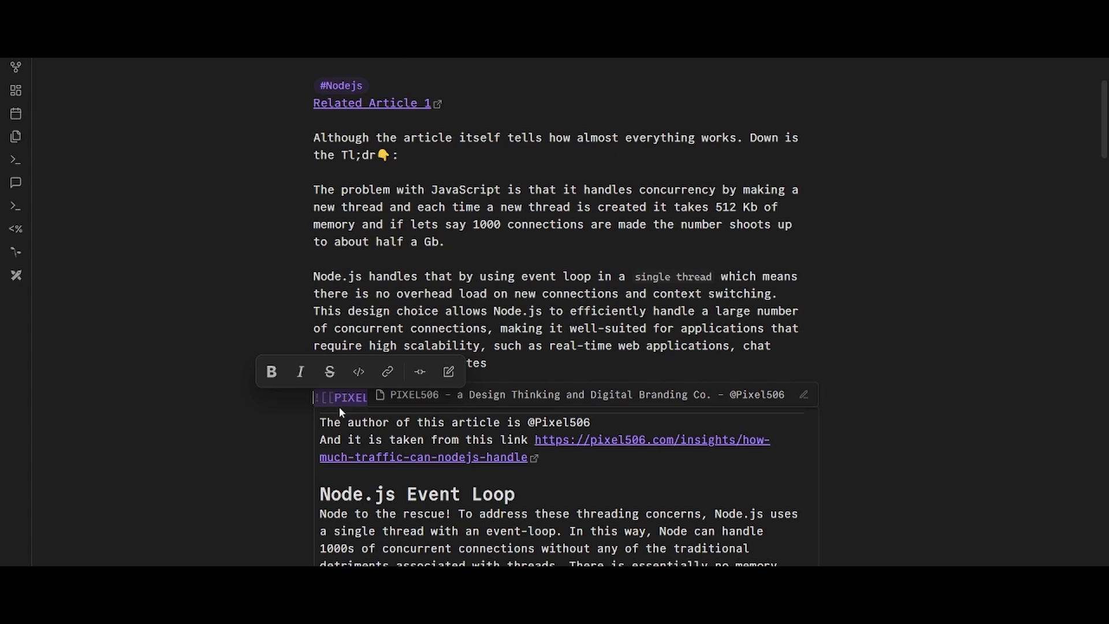
pyautogui.click(770, 261)
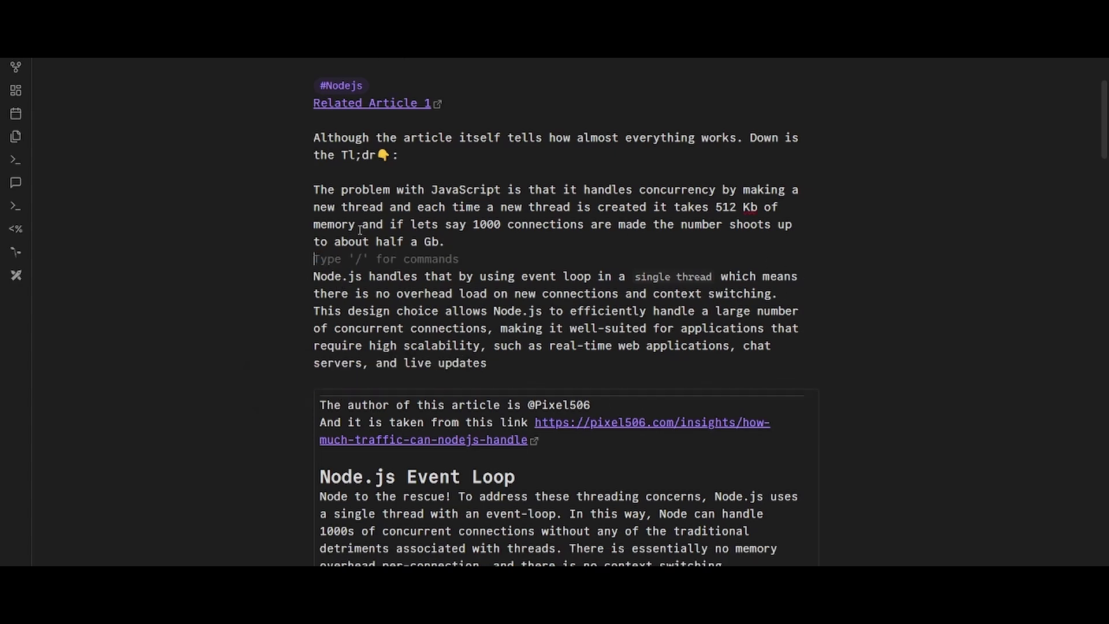
pyautogui.moveTo(319, 174); pyautogui.dragTo(540, 381)
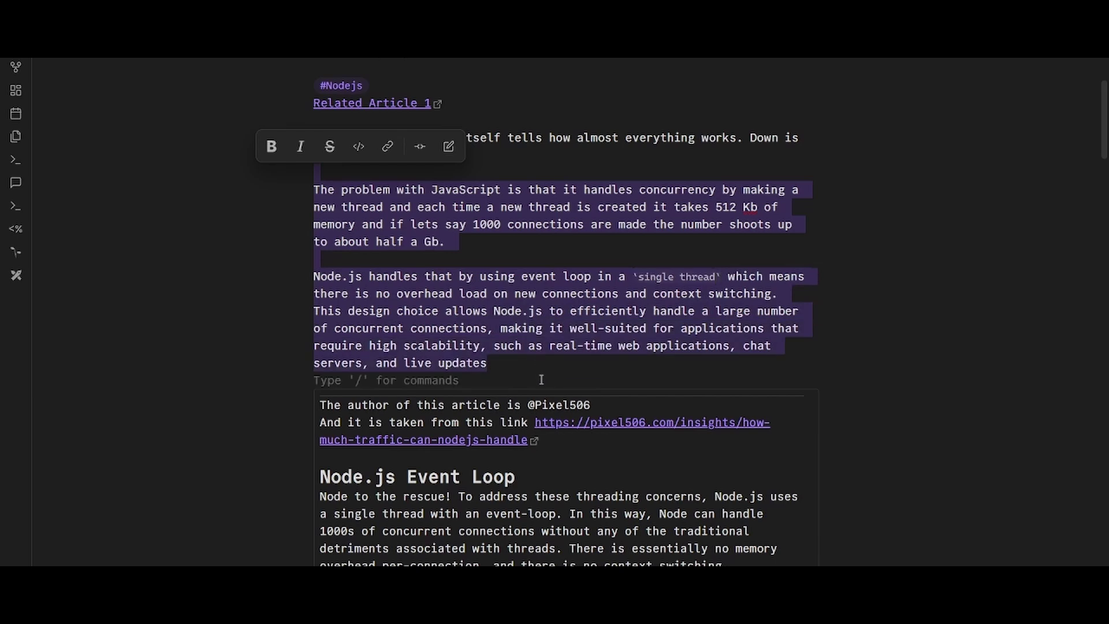
pyautogui.click(541, 380)
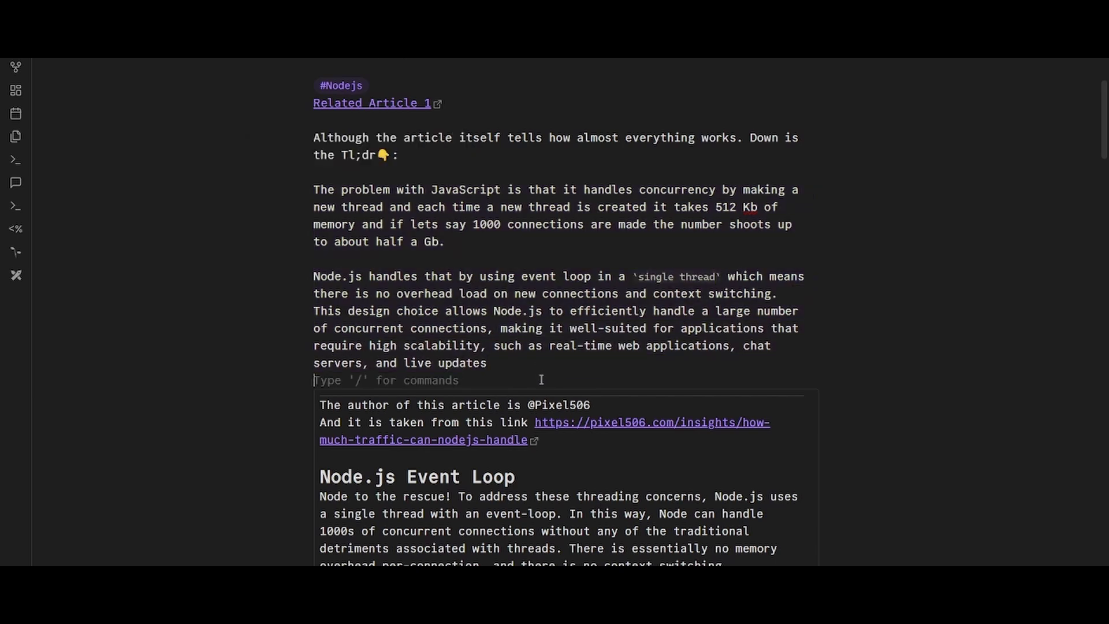
pyautogui.tripleClick(718, 207)
pyautogui.click(574, 242)
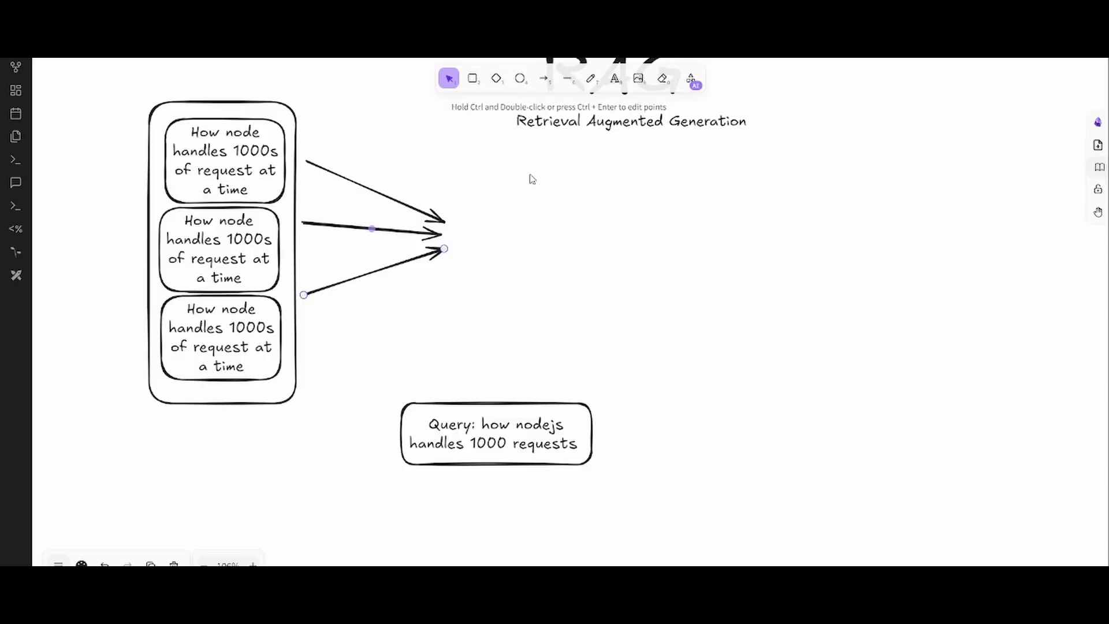
# - Draw a tall rounded container box right of the arrows and move the RAG title up
pyautogui.click(471, 80)
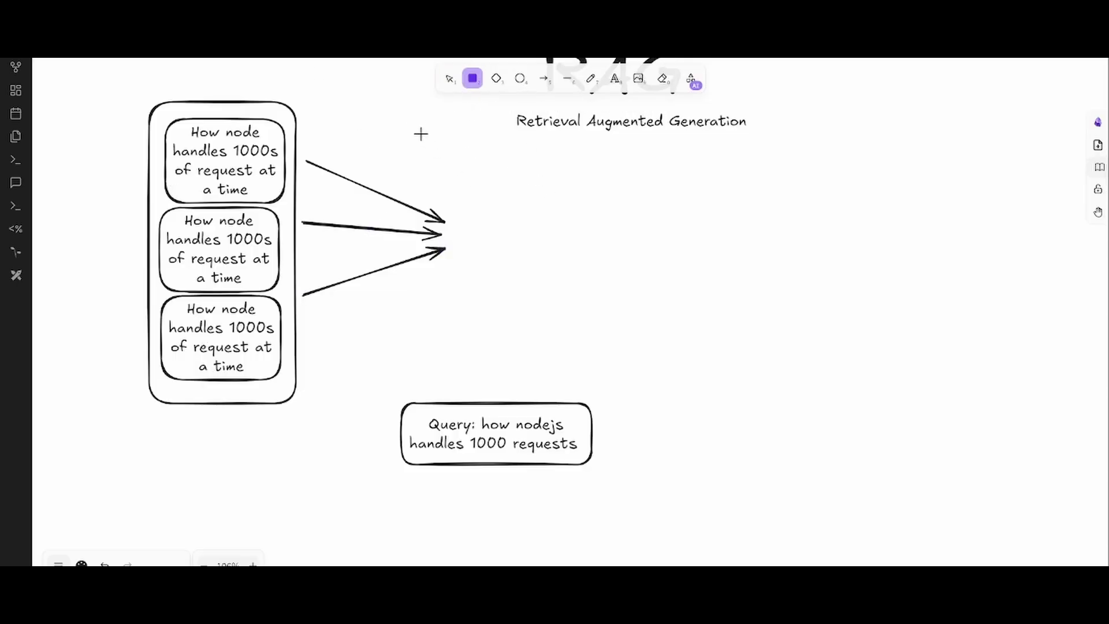
pyautogui.moveTo(429, 112); pyautogui.dragTo(585, 383)
pyautogui.scroll(3, 709, 238)
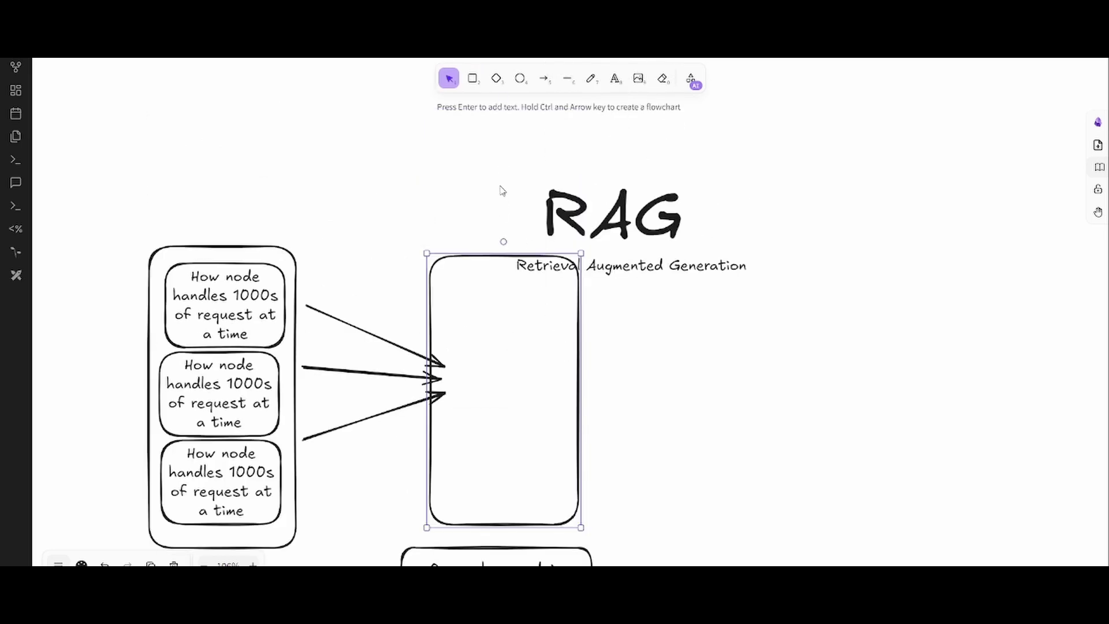
pyautogui.moveTo(508, 164); pyautogui.dragTo(842, 321)
pyautogui.moveTo(629, 242); pyautogui.dragTo(612, 139)
pyautogui.click(531, 317)
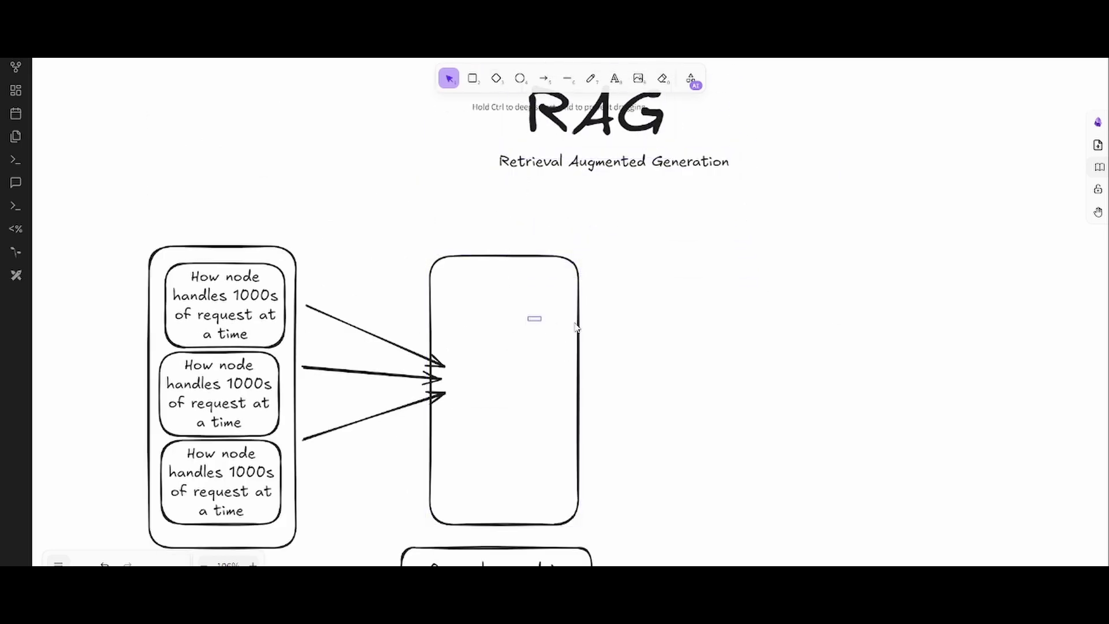
pyautogui.click(574, 368)
pyautogui.moveTo(537, 374); pyautogui.dragTo(562, 376)
# - Draw three small rounded boxes stacked inside the tall container
pyautogui.click(472, 79)
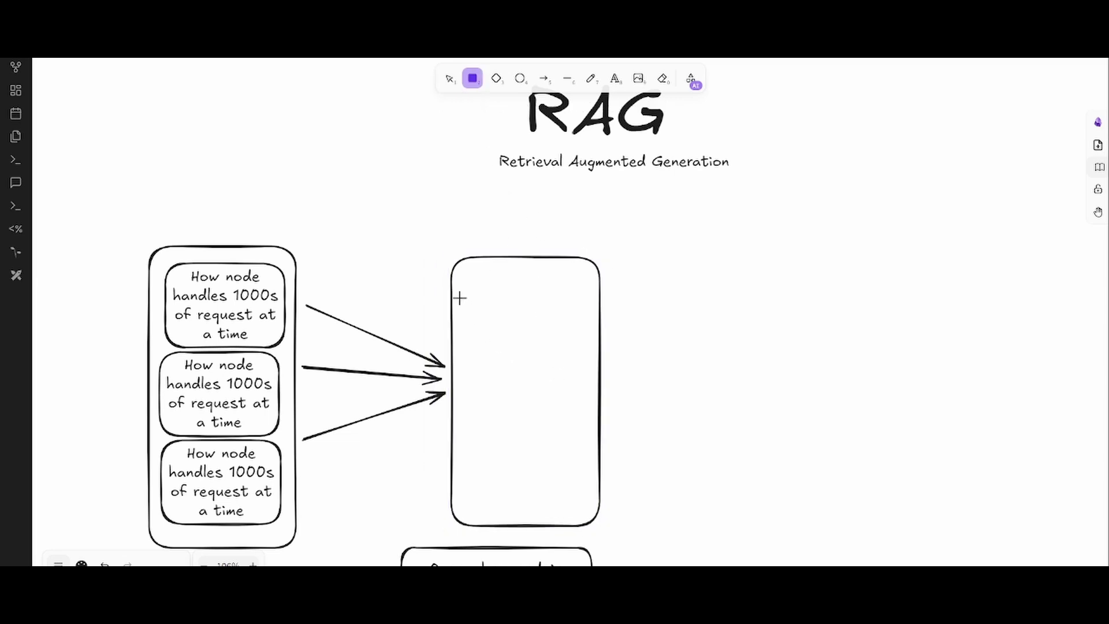
pyautogui.moveTo(465, 270); pyautogui.dragTo(591, 335)
pyautogui.click(473, 79)
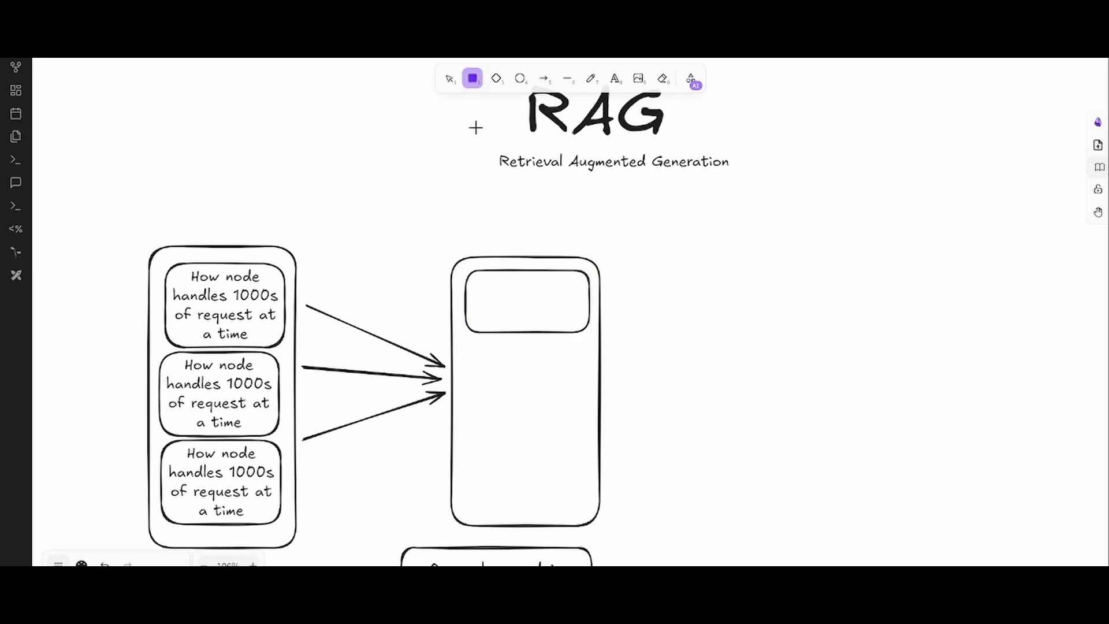
pyautogui.moveTo(469, 341); pyautogui.dragTo(592, 403)
pyautogui.click(474, 84)
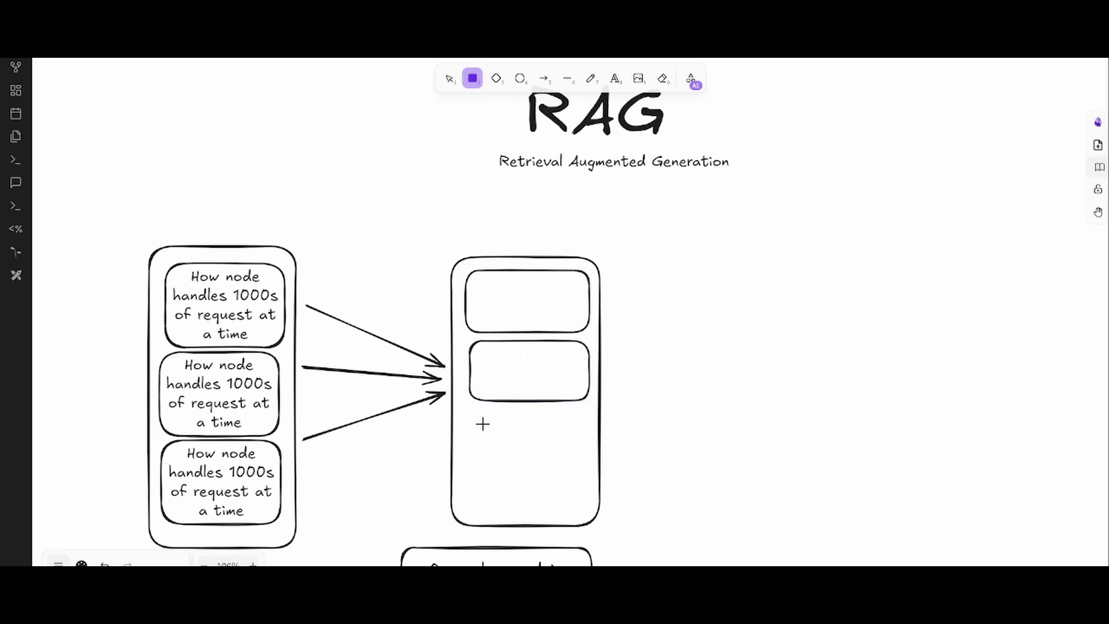
pyautogui.moveTo(468, 416); pyautogui.dragTo(590, 493)
pyautogui.click(698, 421)
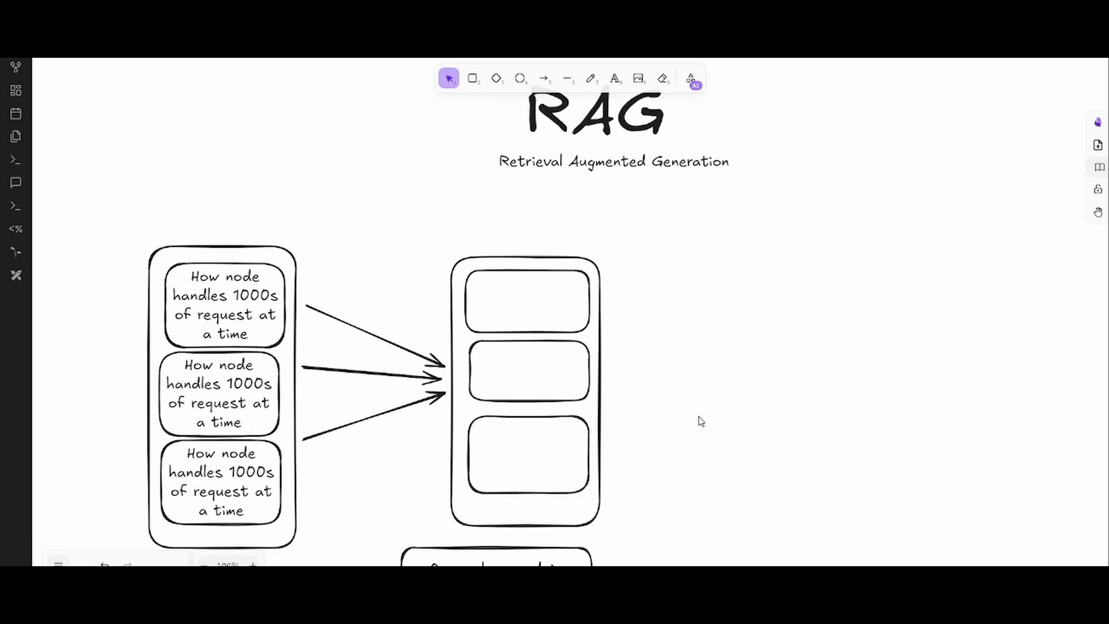
# - Enlarge the middle inner box and stretch the bottom inner box to fill the container
pyautogui.click(528, 397)
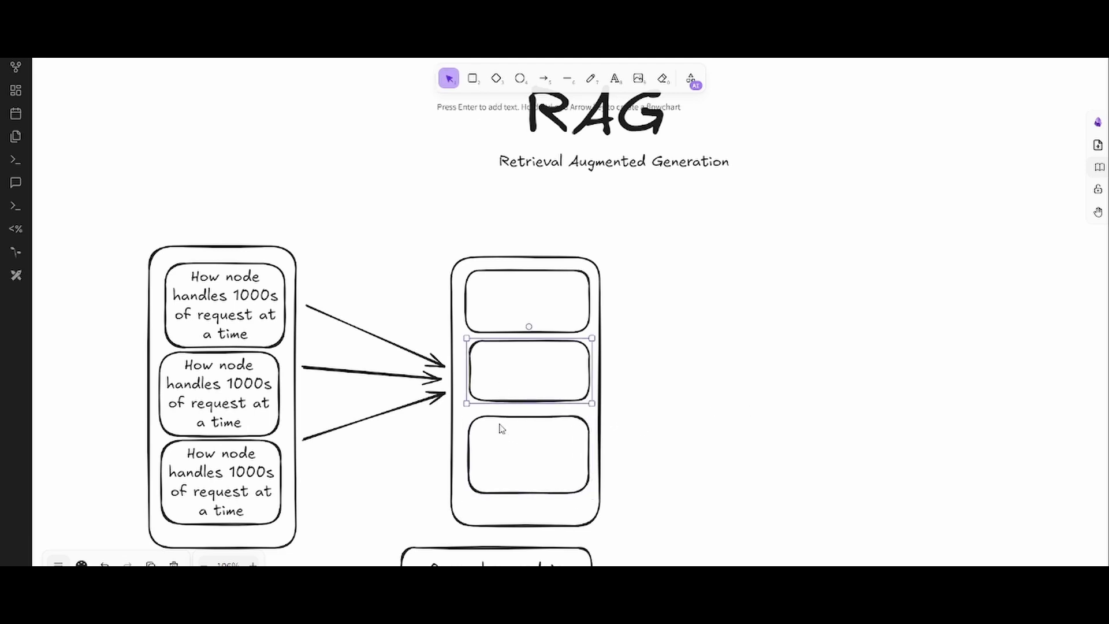
pyautogui.moveTo(467, 404); pyautogui.dragTo(459, 410)
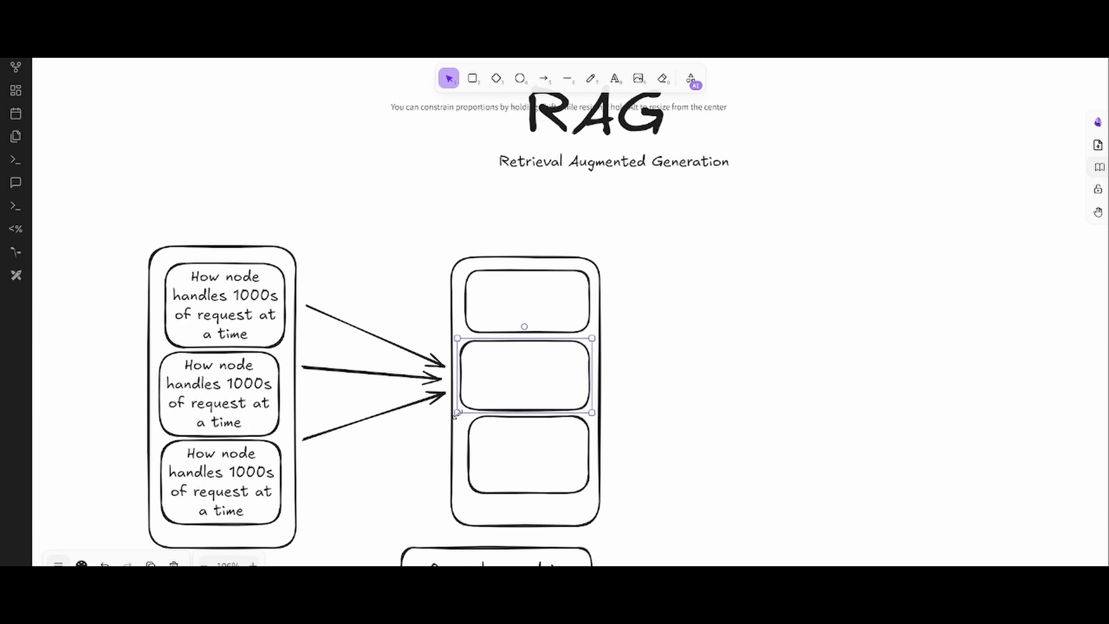
pyautogui.click(667, 422)
pyautogui.click(526, 492)
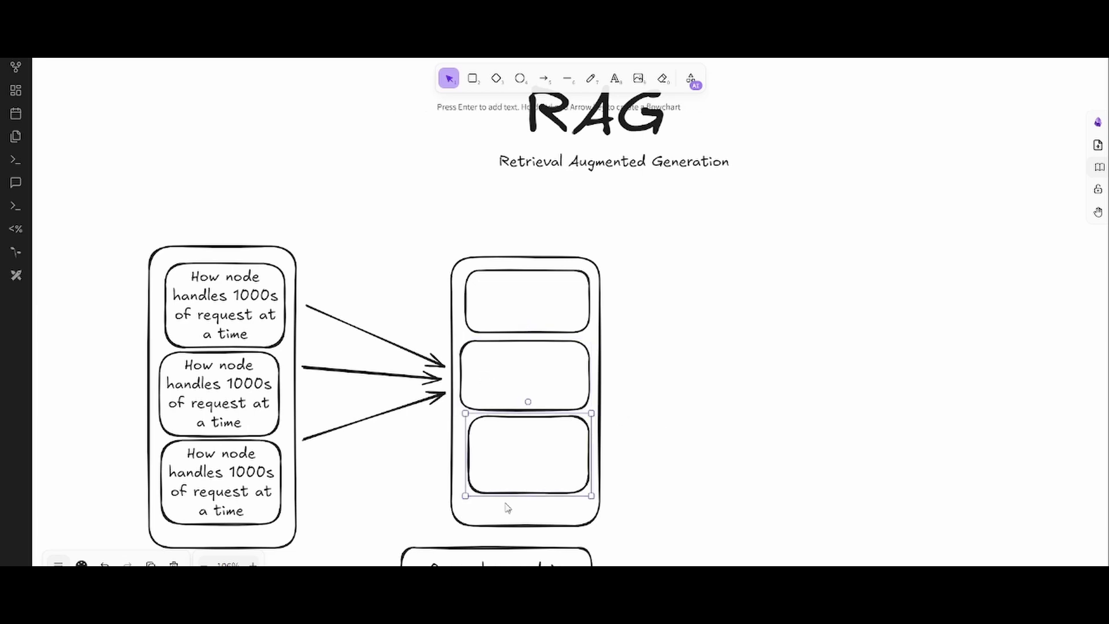
pyautogui.moveTo(465, 497); pyautogui.dragTo(462, 515)
# - Type 200 into the top, middle and bottom inner boxes
pyautogui.click(668, 473)
pyautogui.doubleClick(531, 307)
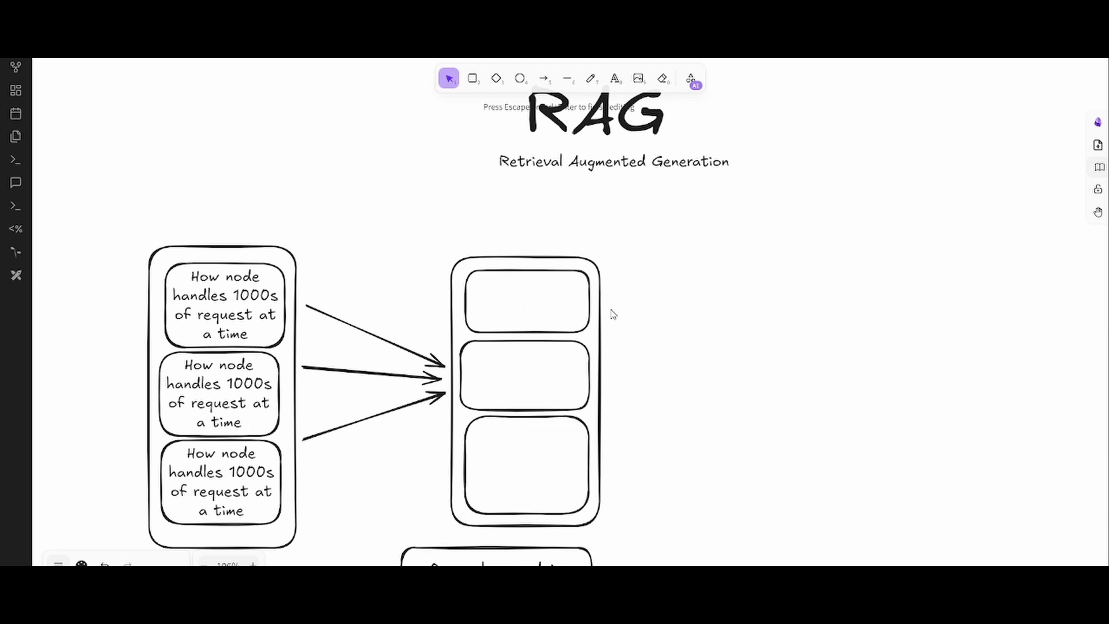
pyautogui.write('200')
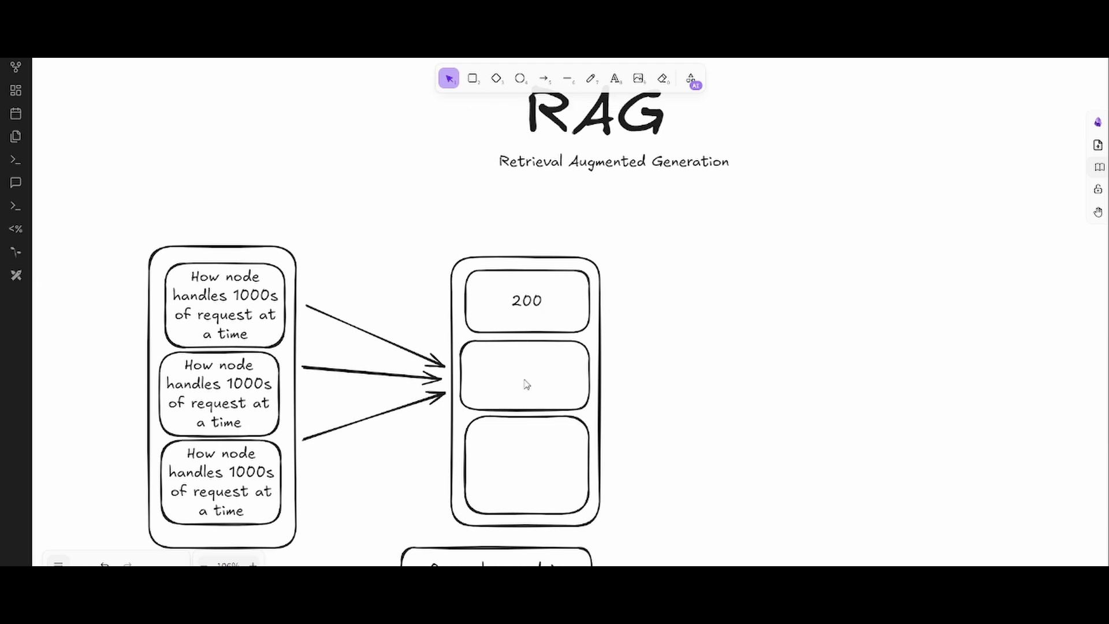
pyautogui.doubleClick(525, 378)
pyautogui.write('200')
pyautogui.doubleClick(522, 463)
pyautogui.write('200')
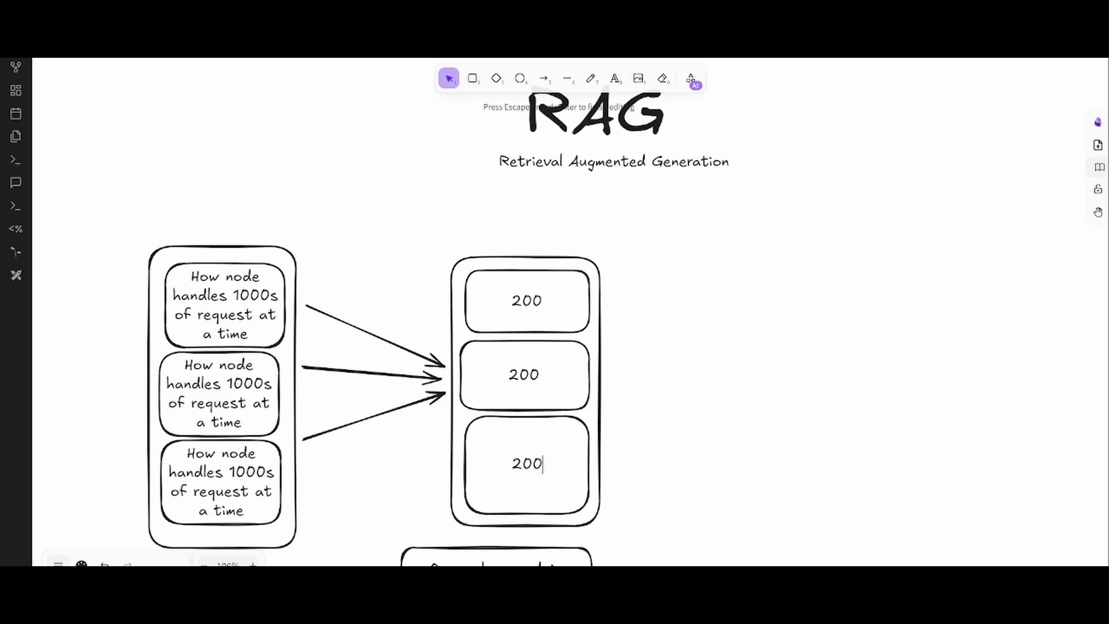
pyautogui.press('Escape')
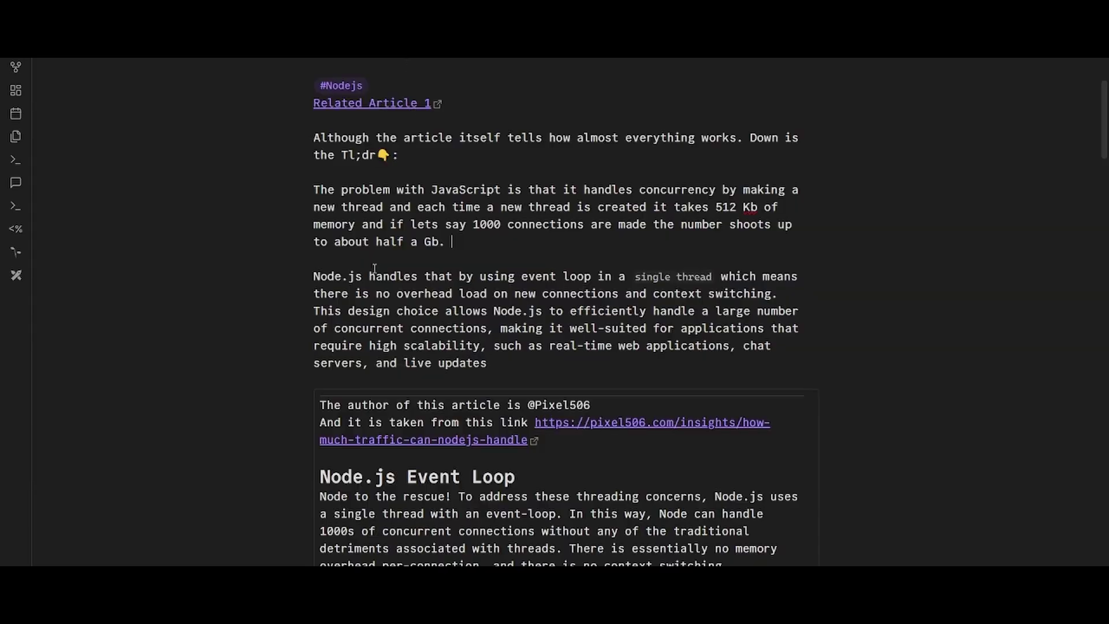
# - Briefly select the Node.js note's summary paragraphs, then return to the drawing
pyautogui.moveTo(526, 361); pyautogui.dragTo(316, 103)
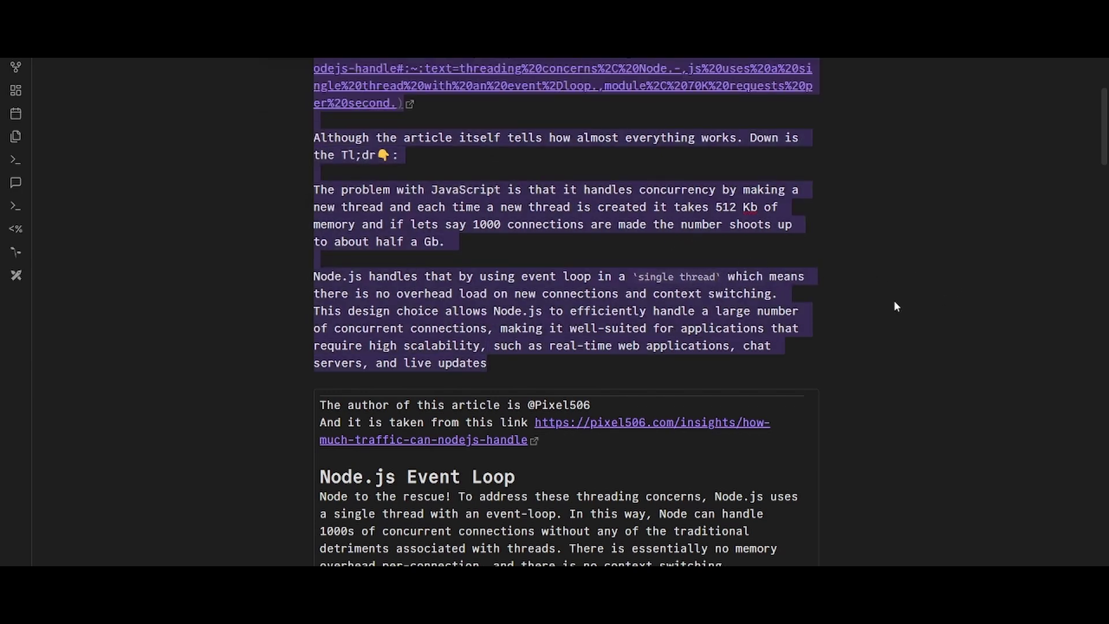
pyautogui.click(598, 313)
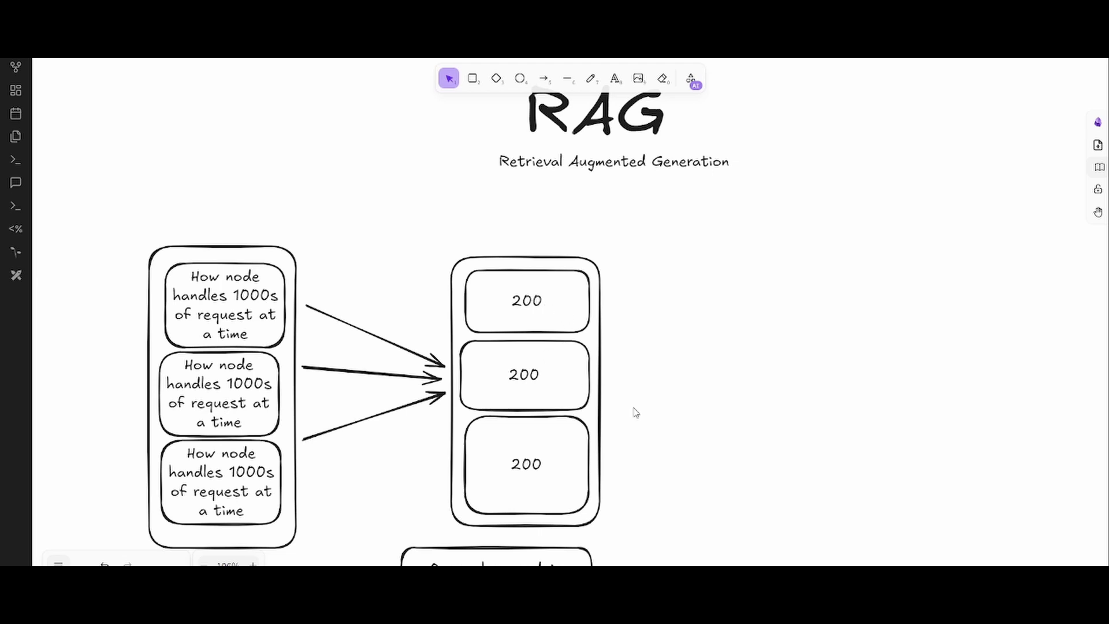
pyautogui.hscroll(5, 668, 361)
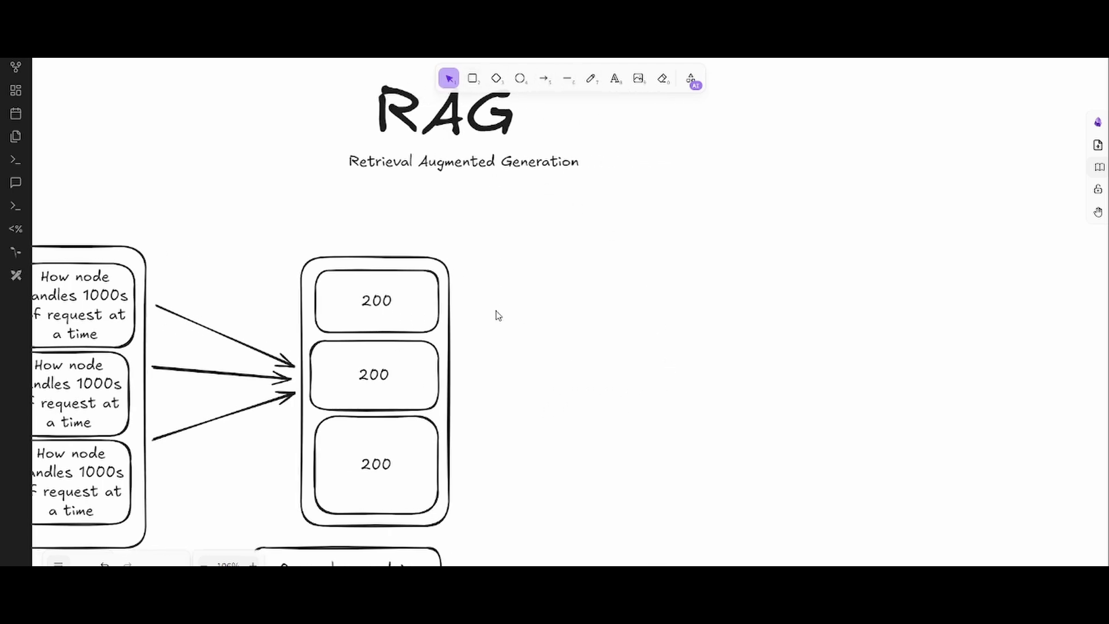
# - Draw an arrow right from the 200 container to a new rounded box at its tip
pyautogui.click(541, 83)
pyautogui.moveTo(453, 366)
pyautogui.mouseDown()
pyautogui.moveTo(625, 366)
pyautogui.moveTo(596, 367)
pyautogui.mouseUp()
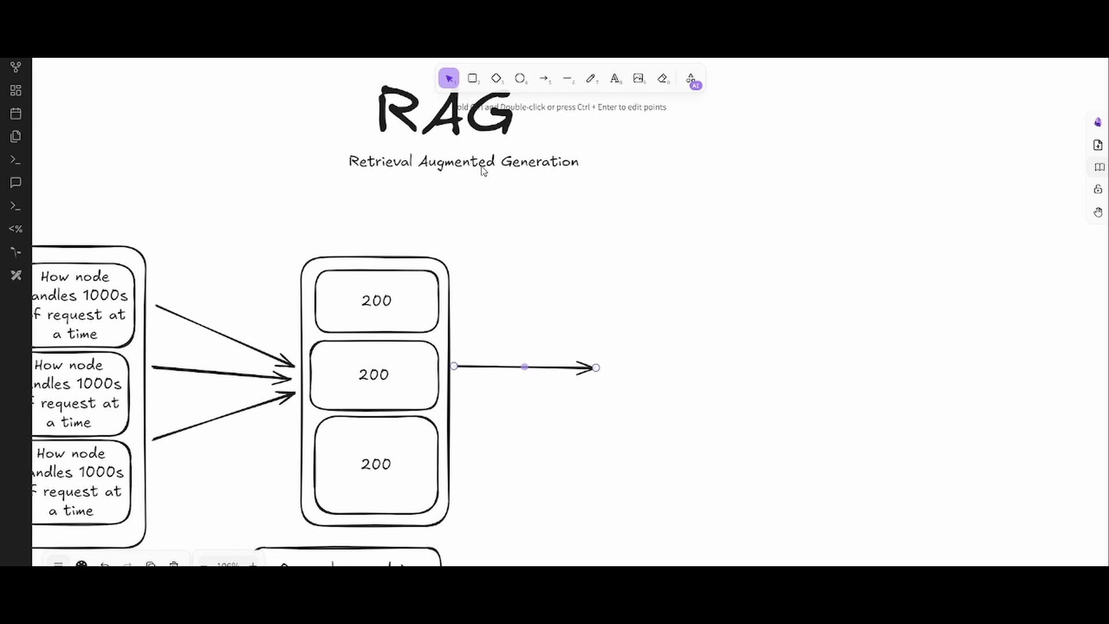
pyautogui.click(469, 79)
pyautogui.moveTo(590, 329)
pyautogui.mouseDown()
pyautogui.moveTo(693, 485)
pyautogui.moveTo(788, 509)
pyautogui.mouseUp()
pyautogui.moveTo(641, 426); pyautogui.dragTo(661, 391)
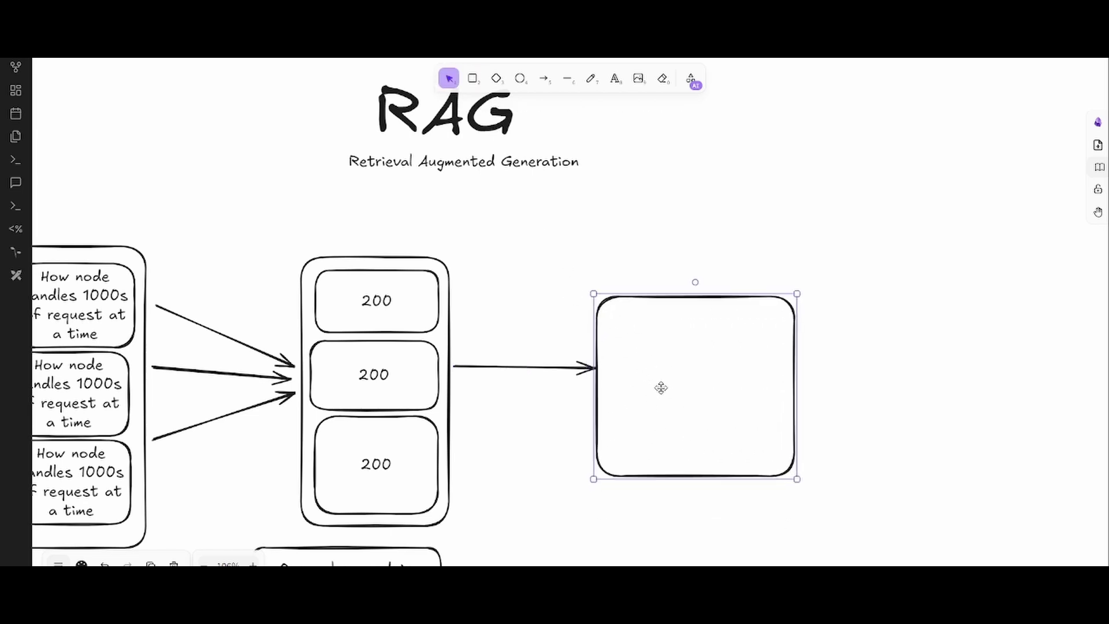
# - Label the new box 'Vector Database' and centre the text within it
pyautogui.doubleClick(666, 364)
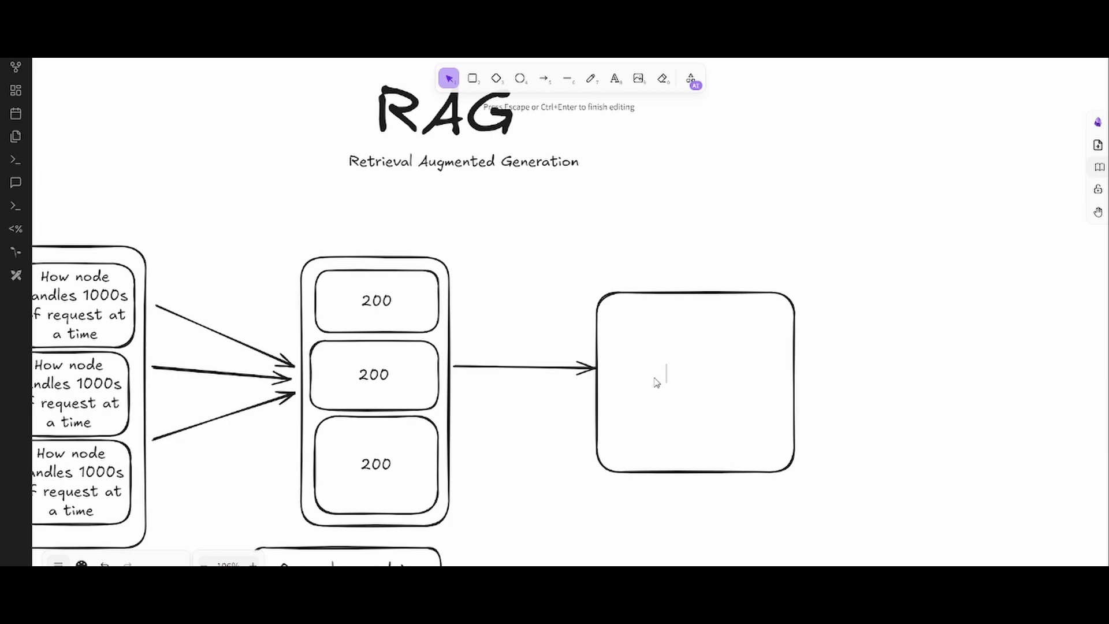
pyautogui.write('Vector Da')
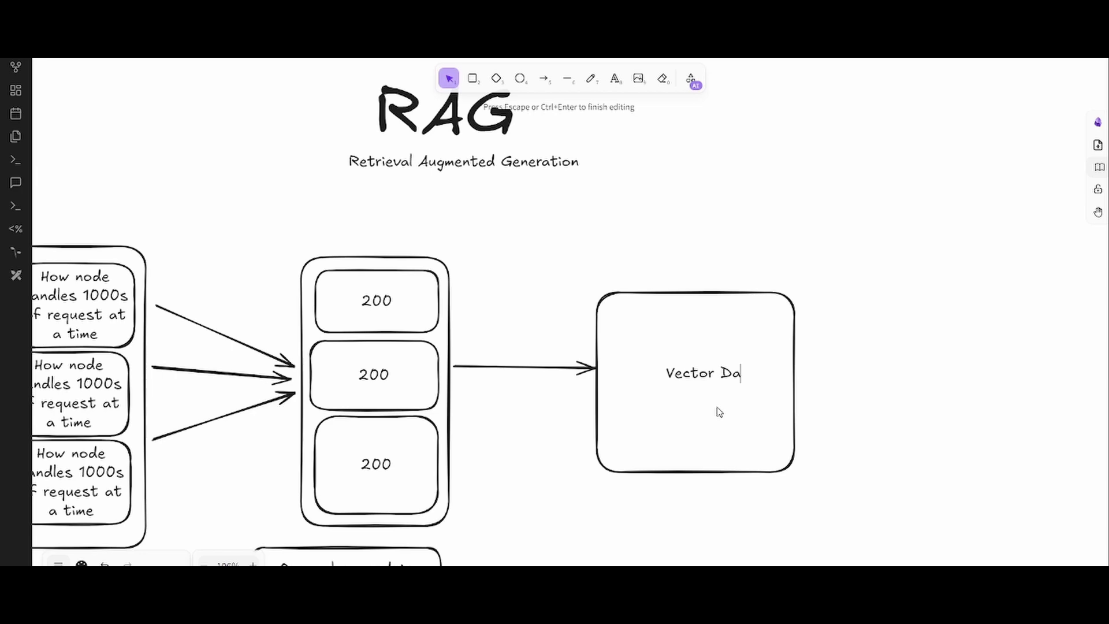
pyautogui.write('tabase')
pyautogui.click(867, 403)
pyautogui.click(792, 380)
pyautogui.moveTo(792, 379); pyautogui.dragTo(767, 385)
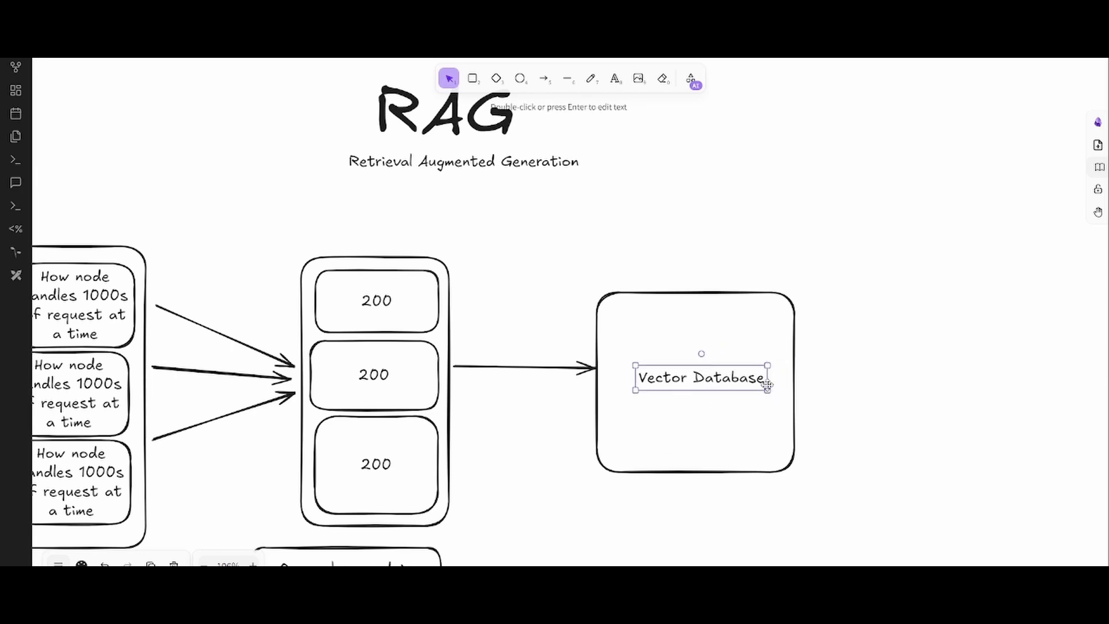
pyautogui.click(909, 299)
pyautogui.scroll(-6, 782, 359)
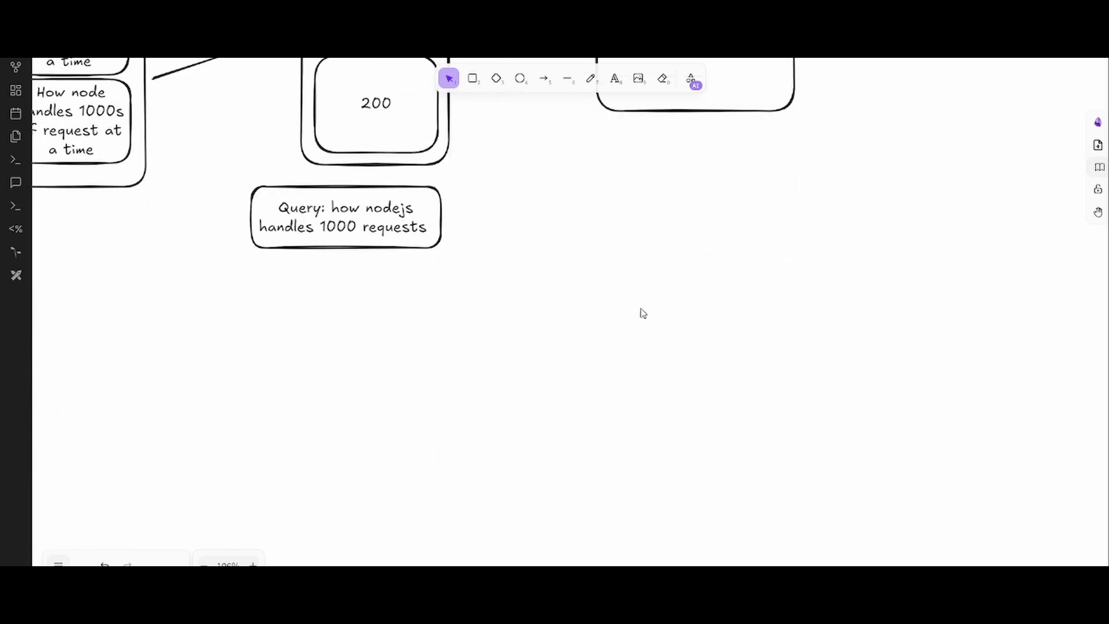
# - In empty space, draw an up-right arrow labelled 0,0 at its tail and 1,2 at its head
pyautogui.scroll(-5, 643, 313)
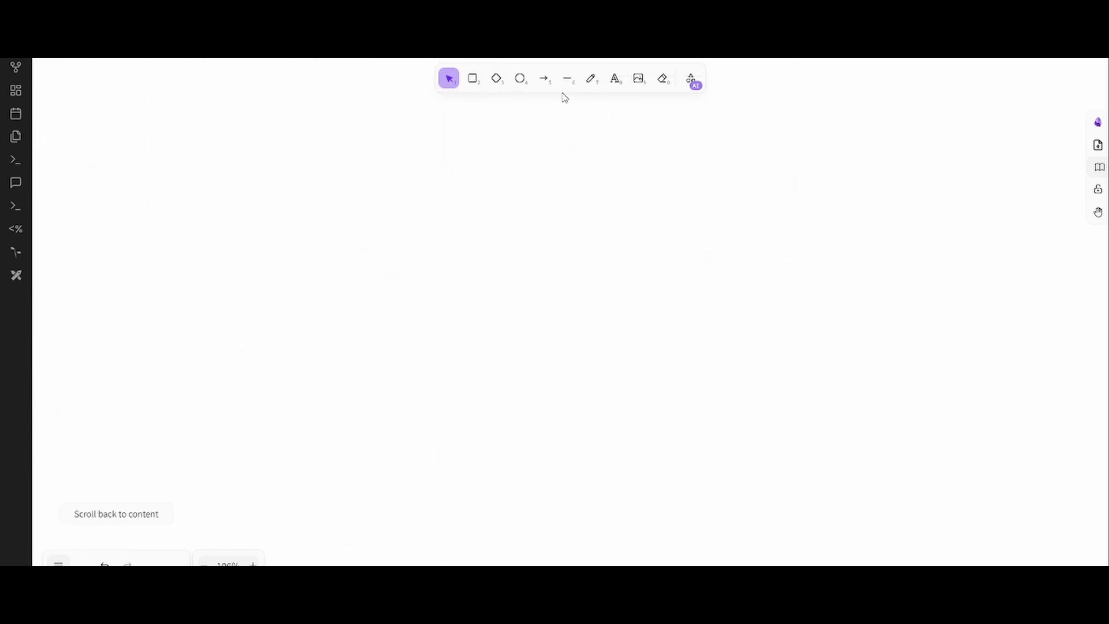
pyautogui.click(544, 78)
pyautogui.moveTo(343, 300); pyautogui.dragTo(689, 233)
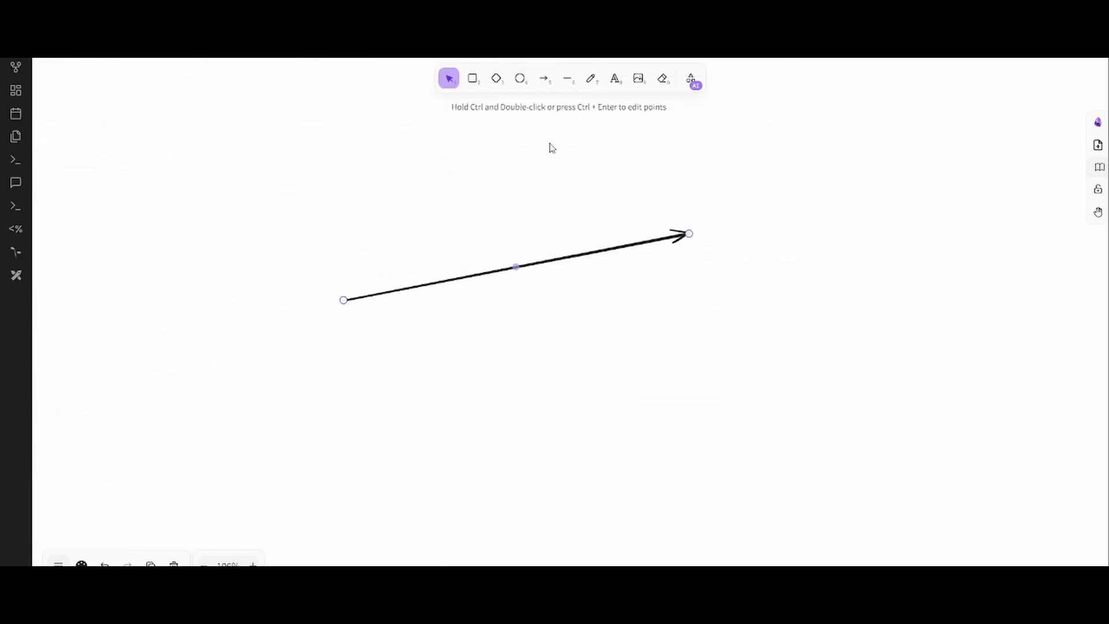
pyautogui.doubleClick(340, 286)
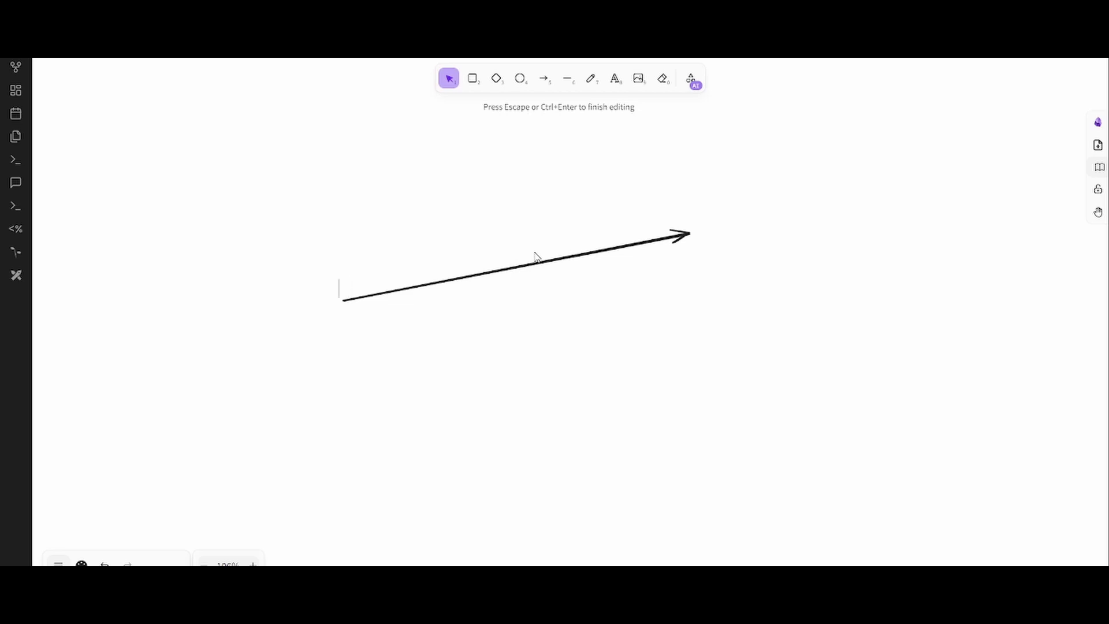
pyautogui.write('0,0')
pyautogui.click(705, 224)
pyautogui.doubleClick(705, 224)
pyautogui.write('1,2')
pyautogui.click(843, 254)
# - Position the 1,2 label above the arrowhead and the 0,0 label beside the tail
pyautogui.click(712, 228)
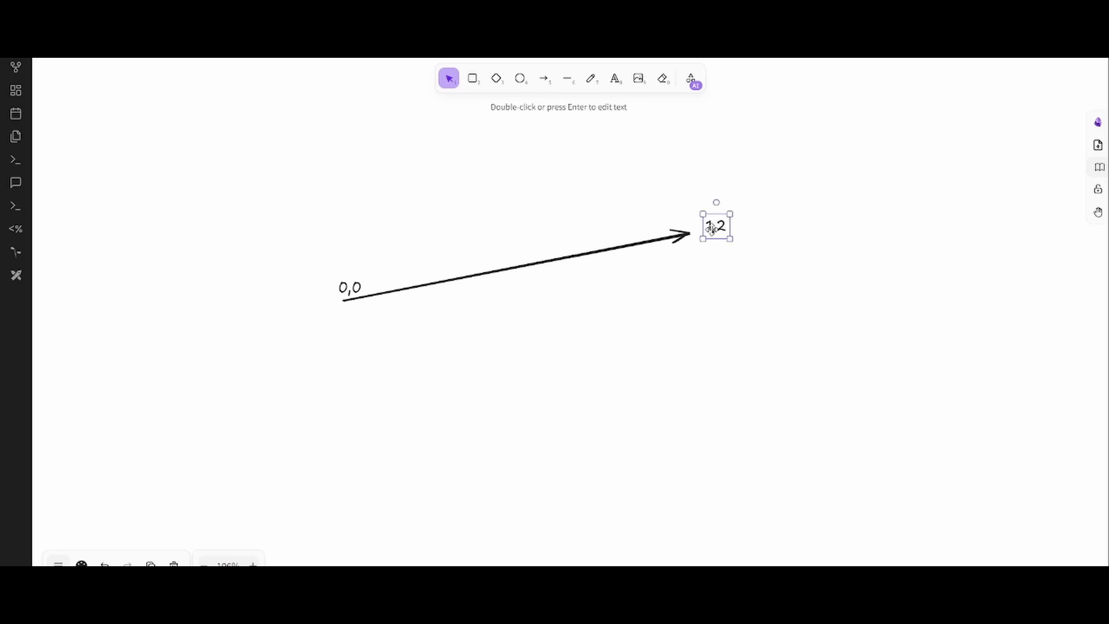
pyautogui.moveTo(712, 228); pyautogui.dragTo(696, 223)
pyautogui.click(348, 327)
pyautogui.moveTo(354, 287); pyautogui.dragTo(424, 302)
pyautogui.click(359, 329)
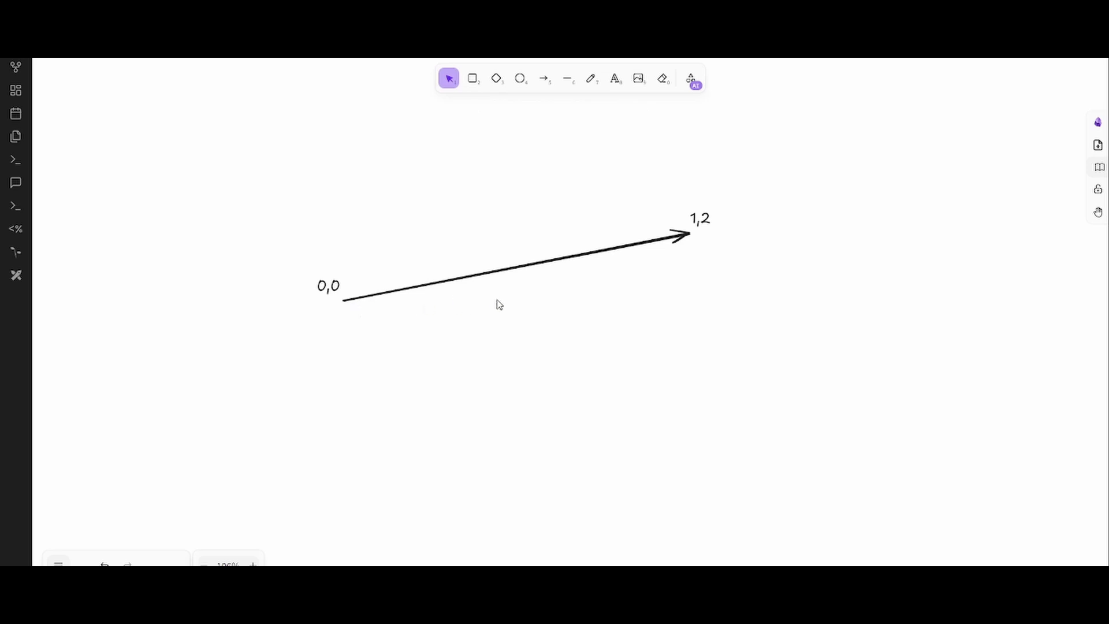
pyautogui.moveTo(321, 315); pyautogui.dragTo(711, 238)
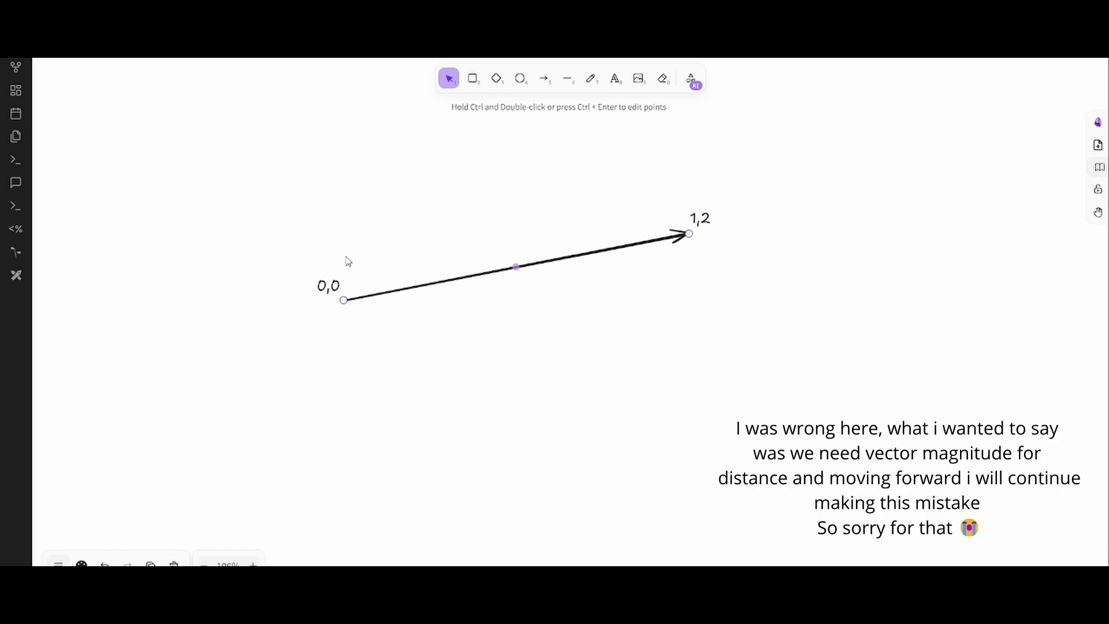
pyautogui.click(313, 270)
pyautogui.click(323, 284)
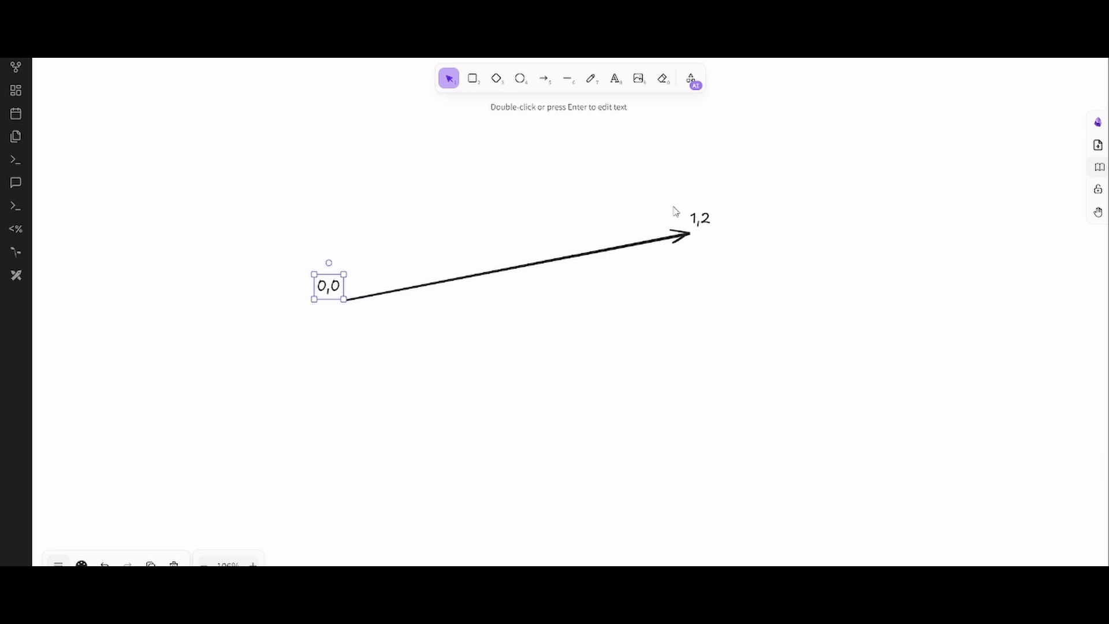
pyautogui.moveTo(673, 206); pyautogui.dragTo(779, 259)
pyautogui.click(730, 298)
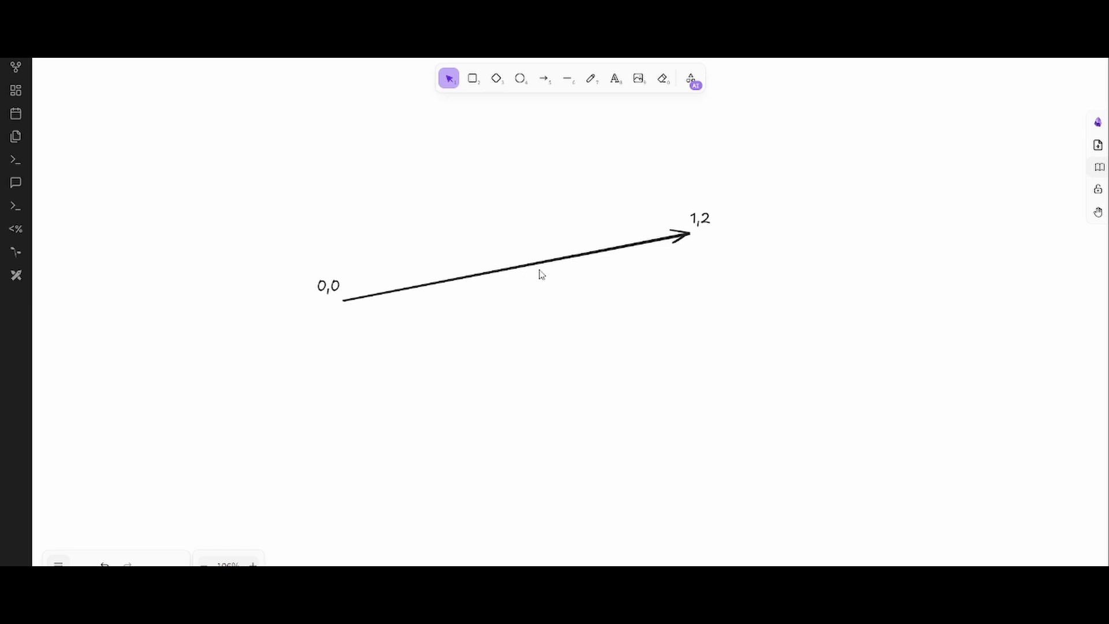
# - Nudge the Vector Database text slightly up and left within its box
pyautogui.scroll(10, 536, 199)
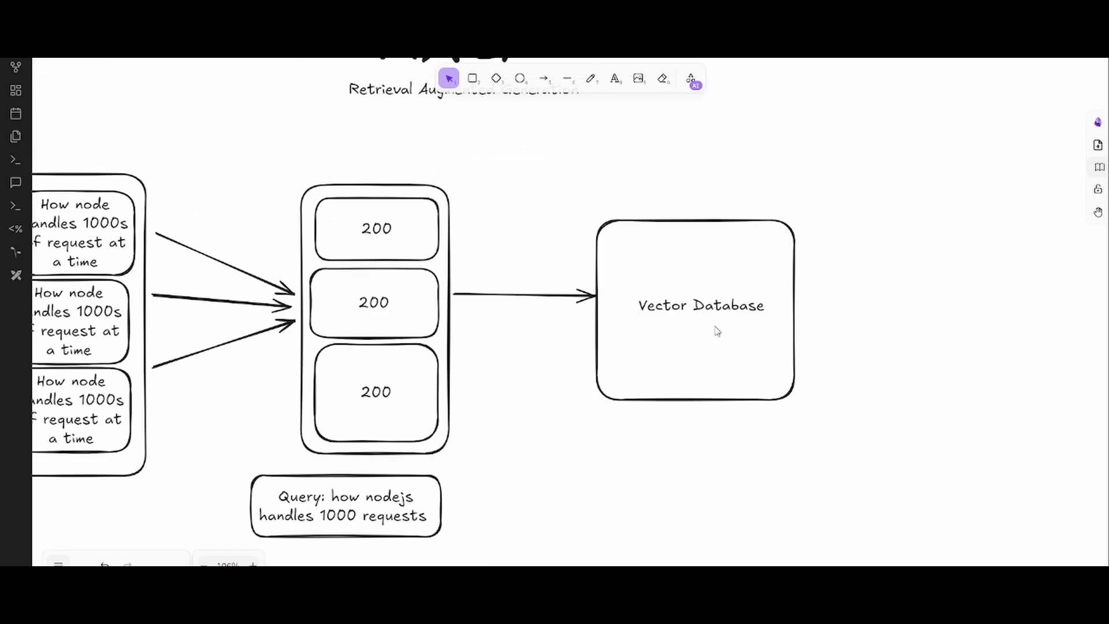
pyautogui.moveTo(695, 303)
pyautogui.mouseDown()
pyautogui.moveTo(691, 293)
pyautogui.moveTo(694, 313)
pyautogui.moveTo(690, 301)
pyautogui.mouseUp()
pyautogui.click(916, 357)
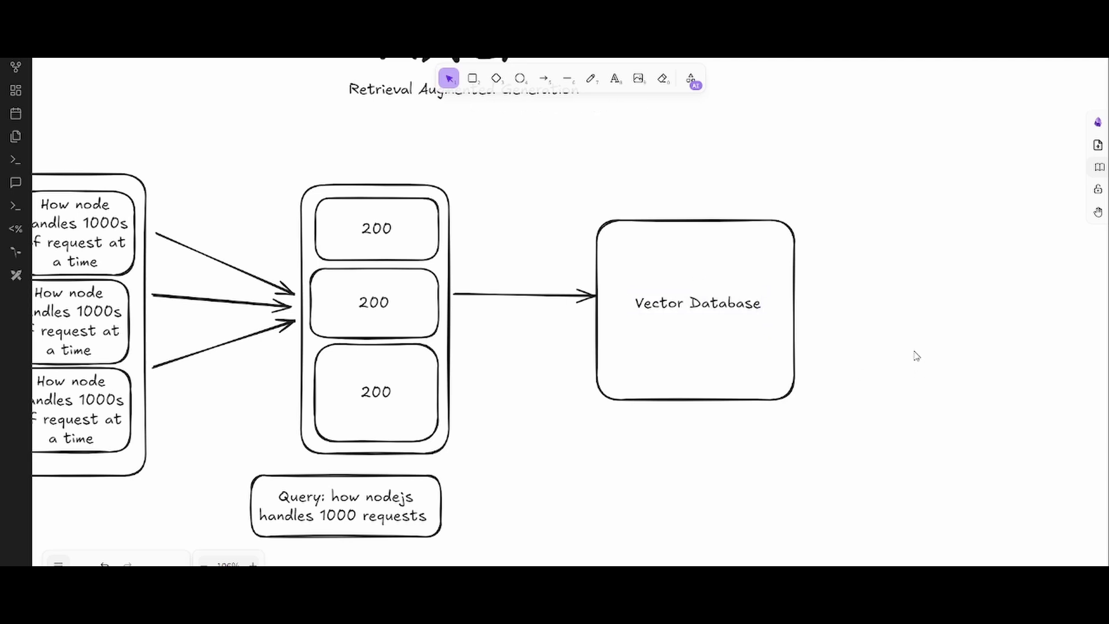
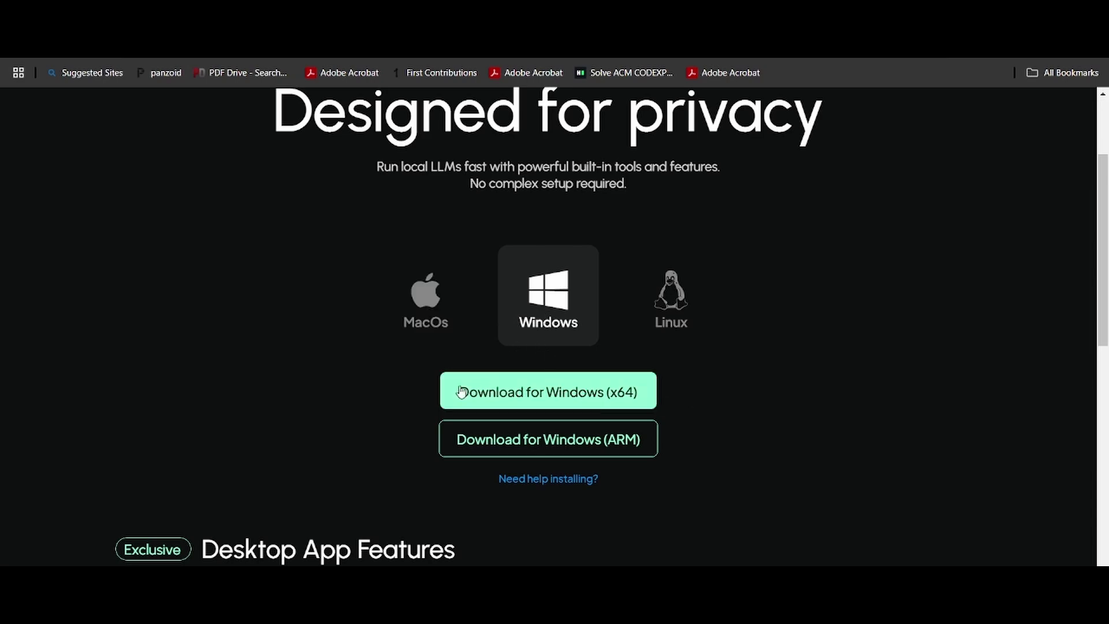
# - Request the Windows x64 installer, cancel saving a duplicate copy, and open File Explorer
pyautogui.click(552, 401)
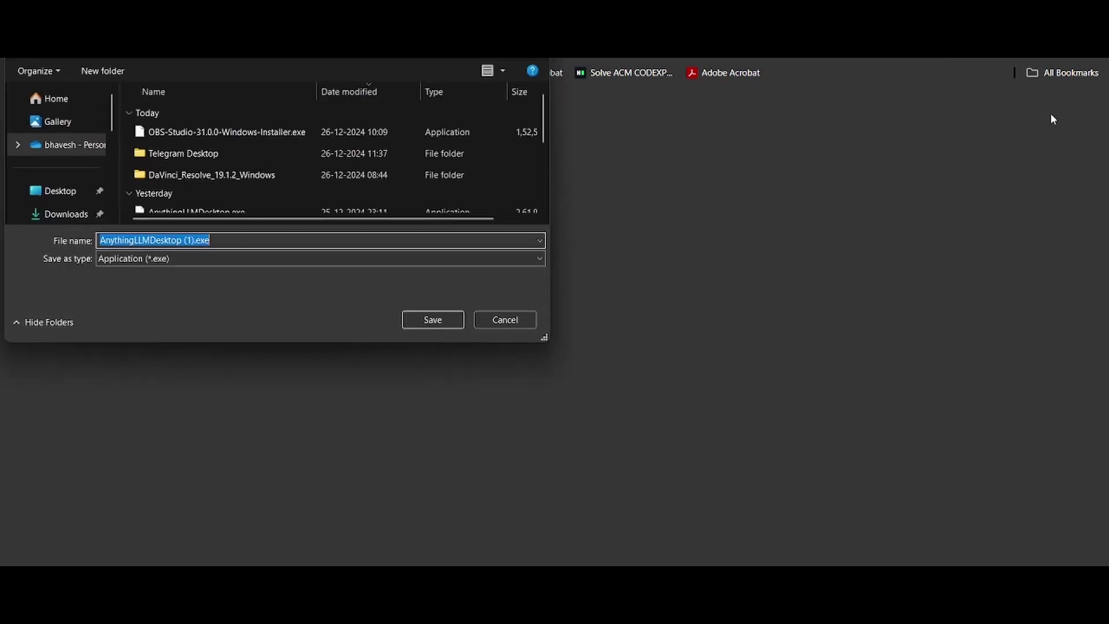
pyautogui.scroll(-2, 263, 168)
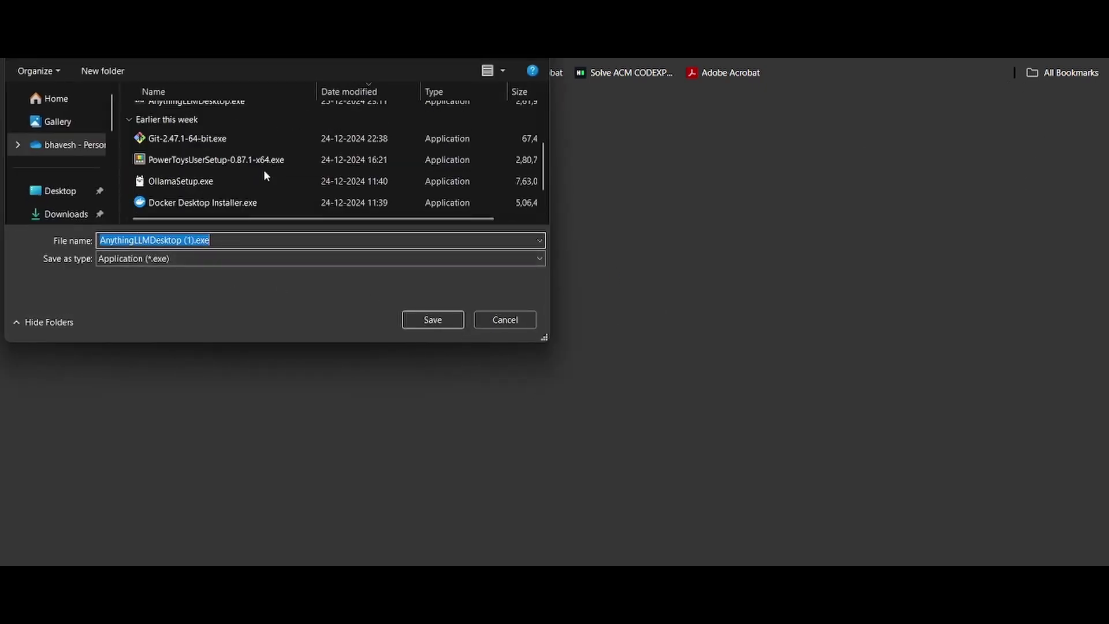
pyautogui.scroll(1, 182, 132)
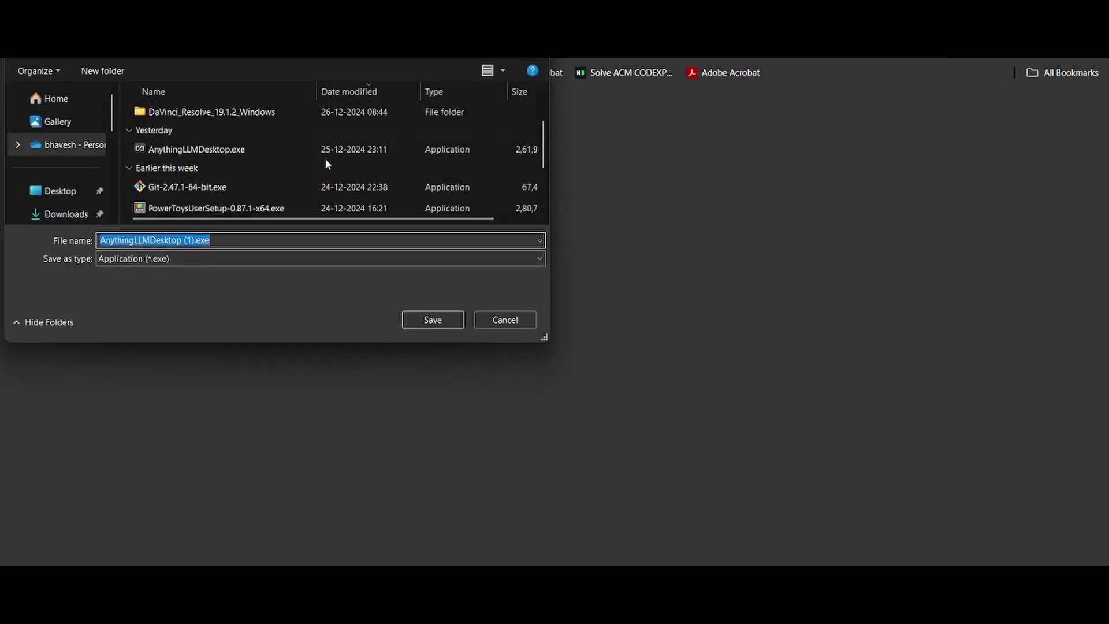
pyautogui.click(433, 321)
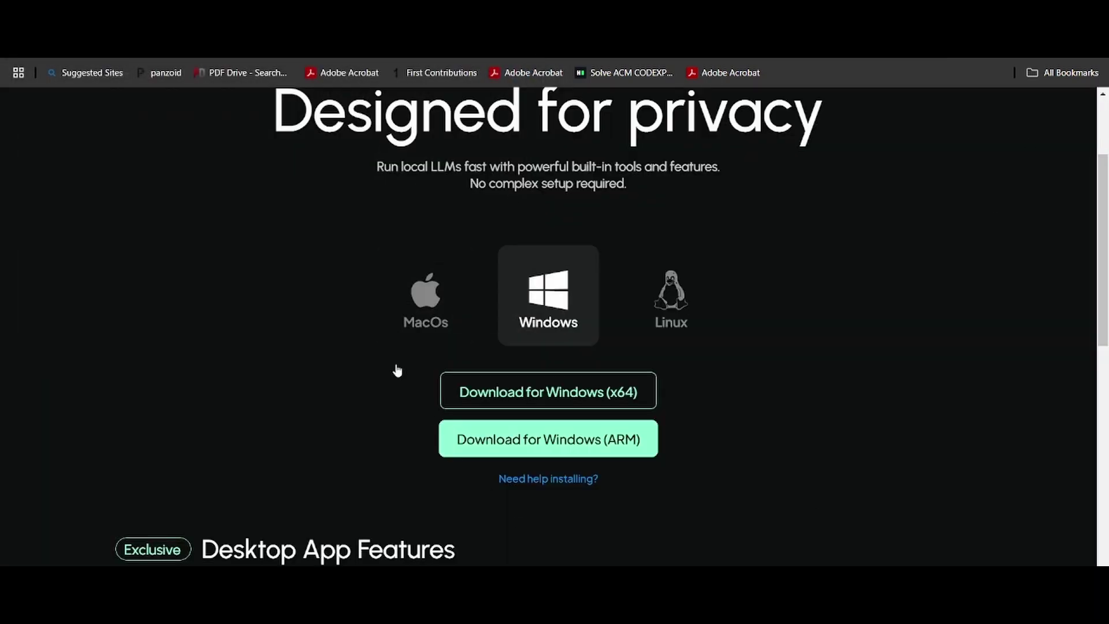
pyautogui.press('super+e')
# - Launch the AnythingLLMDesktop.exe installer from the Downloads folder
pyautogui.click(240, 340)
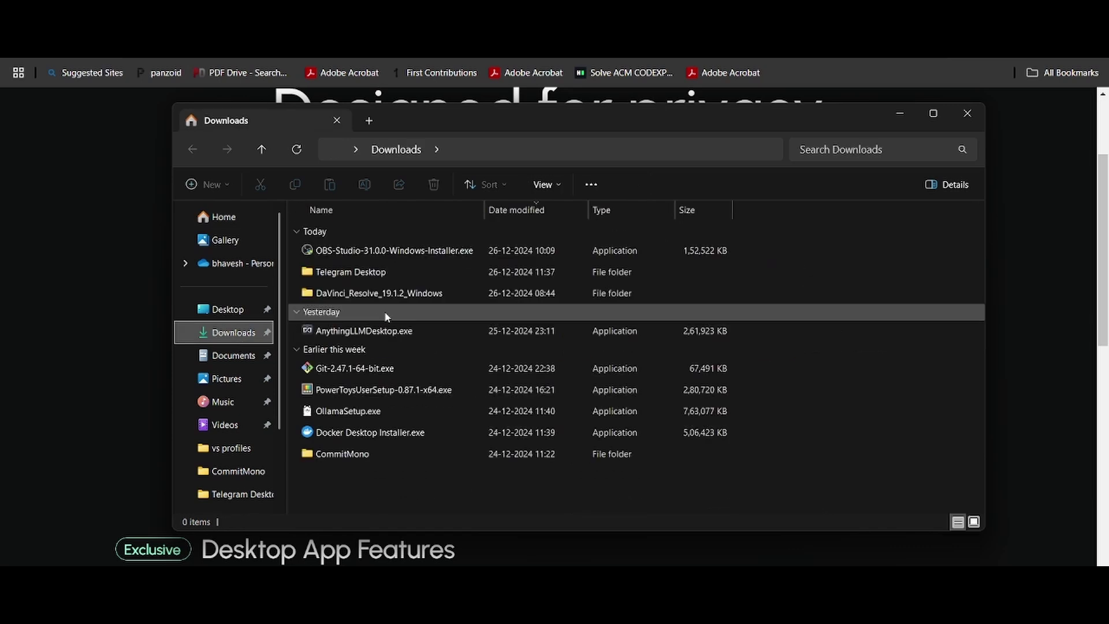
pyautogui.click(397, 332)
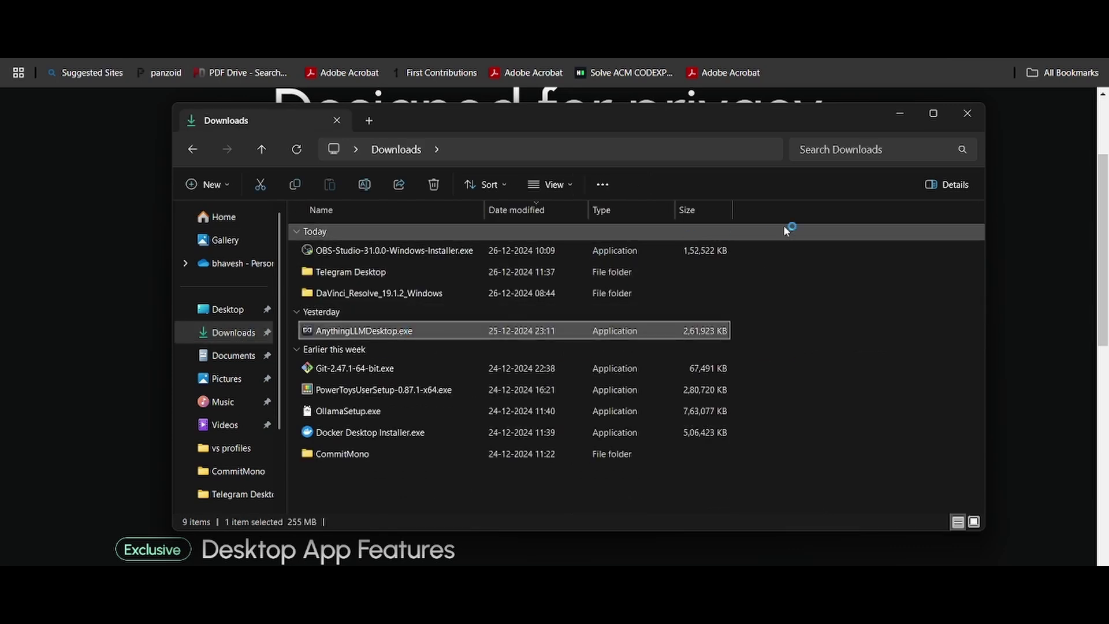
pyautogui.hotkey('alt', 'F4')
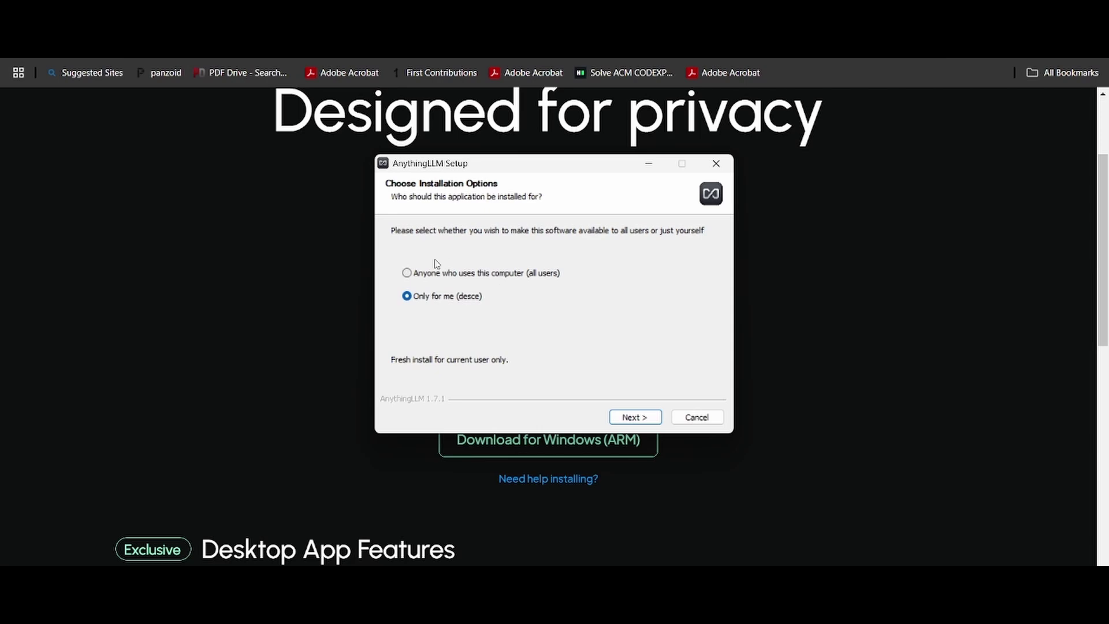
# - Install AnythingLLM for all users into the default C:\Program Files\AnythingLLM and launch it
pyautogui.click(416, 273)
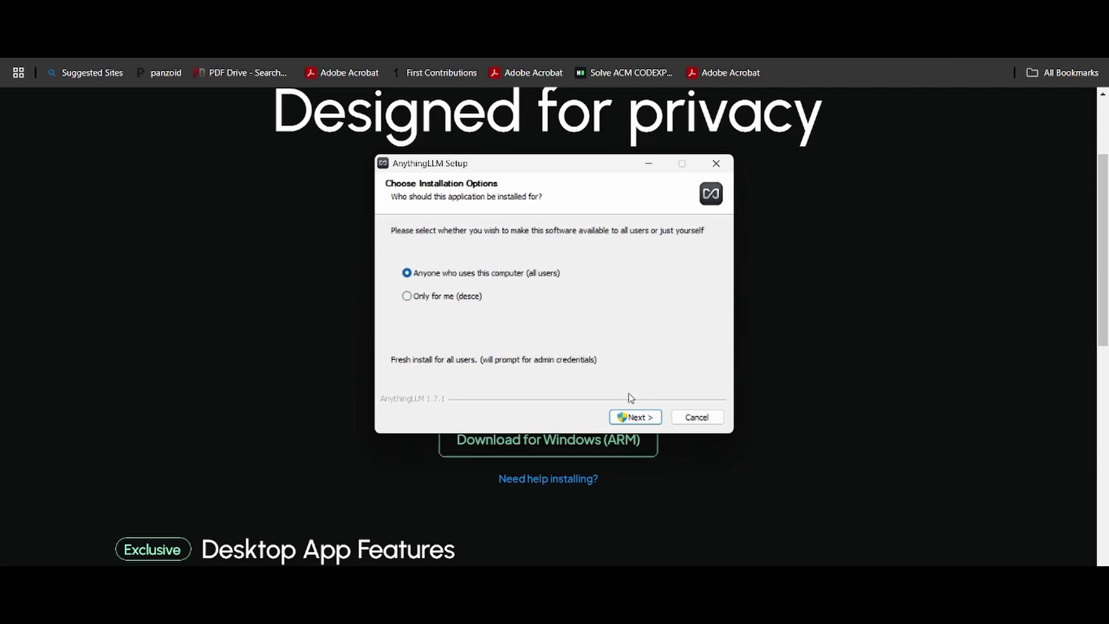
pyautogui.click(631, 417)
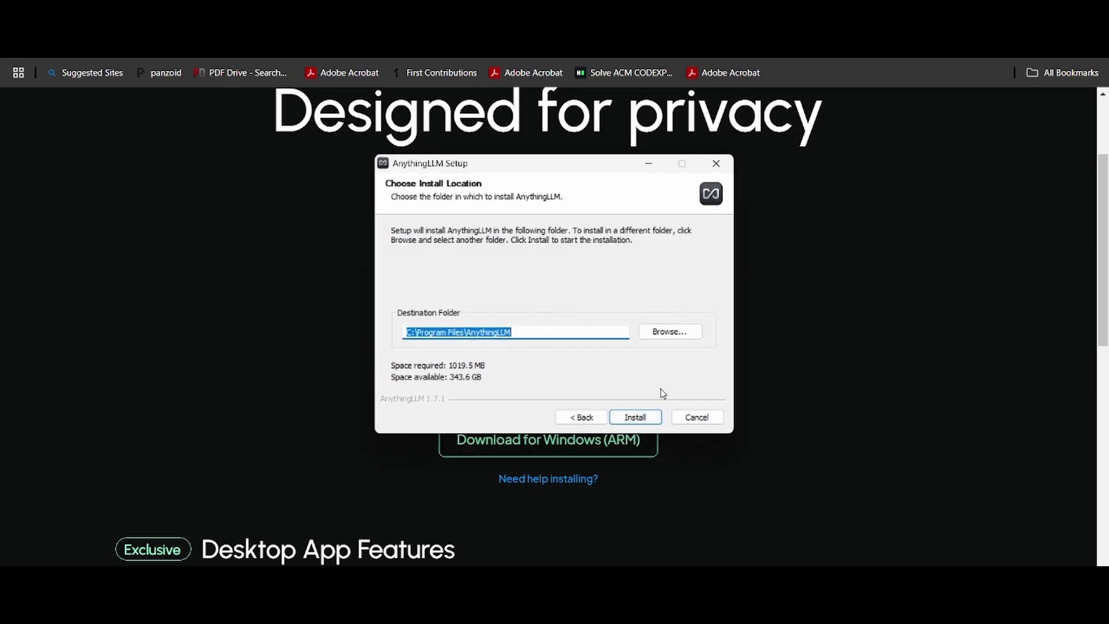
pyautogui.click(635, 417)
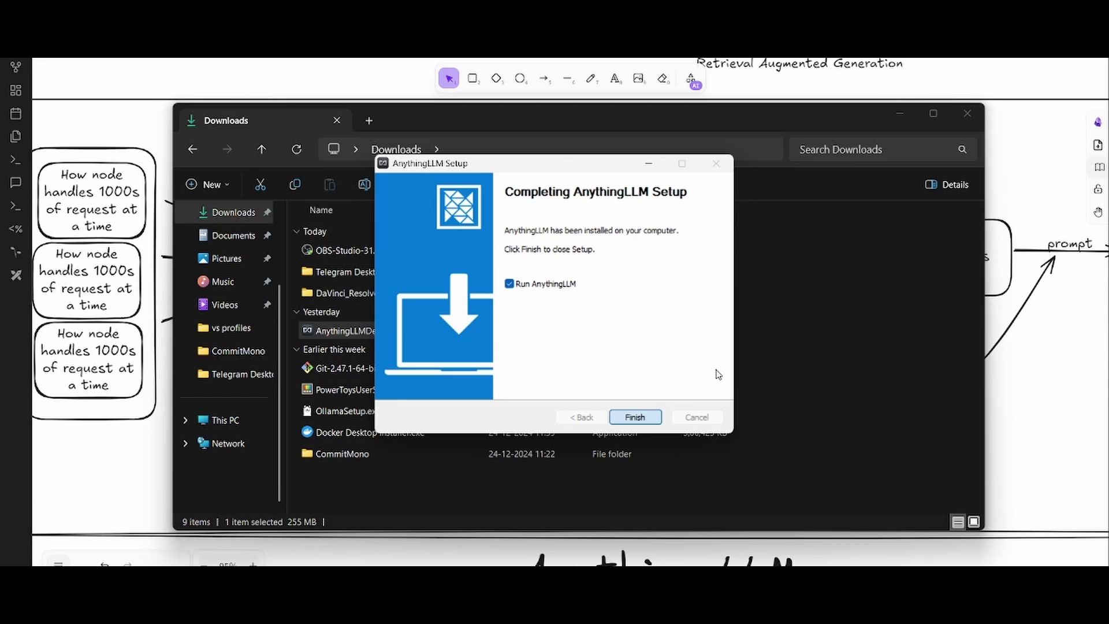
pyautogui.click(628, 417)
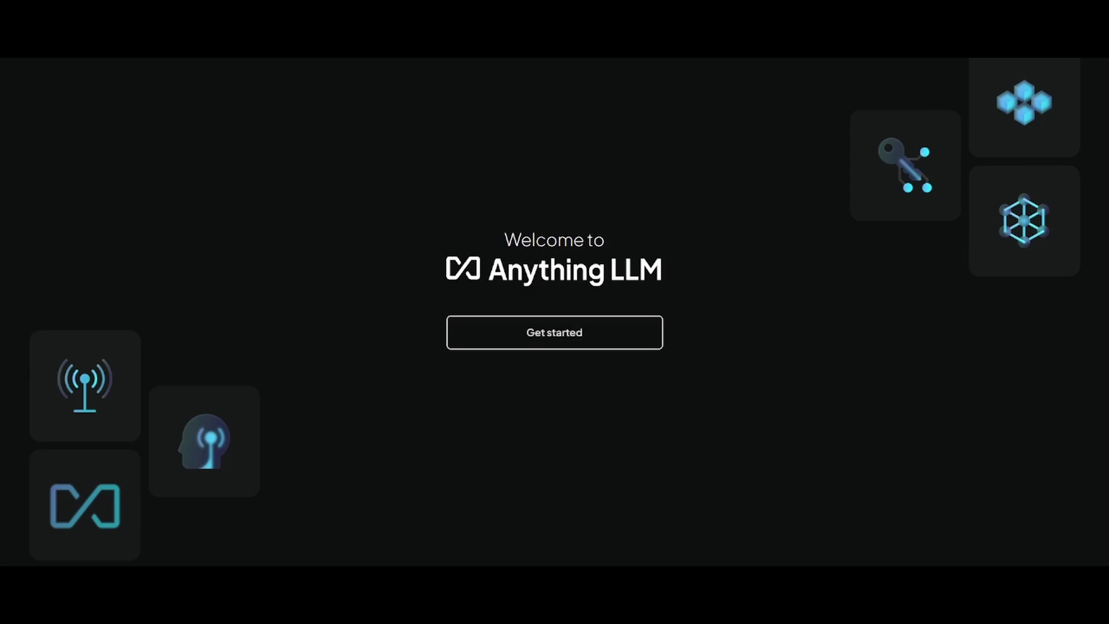
# - Start the AnythingLLM onboarding and browse the list of LLM providers
pyautogui.click(534, 330)
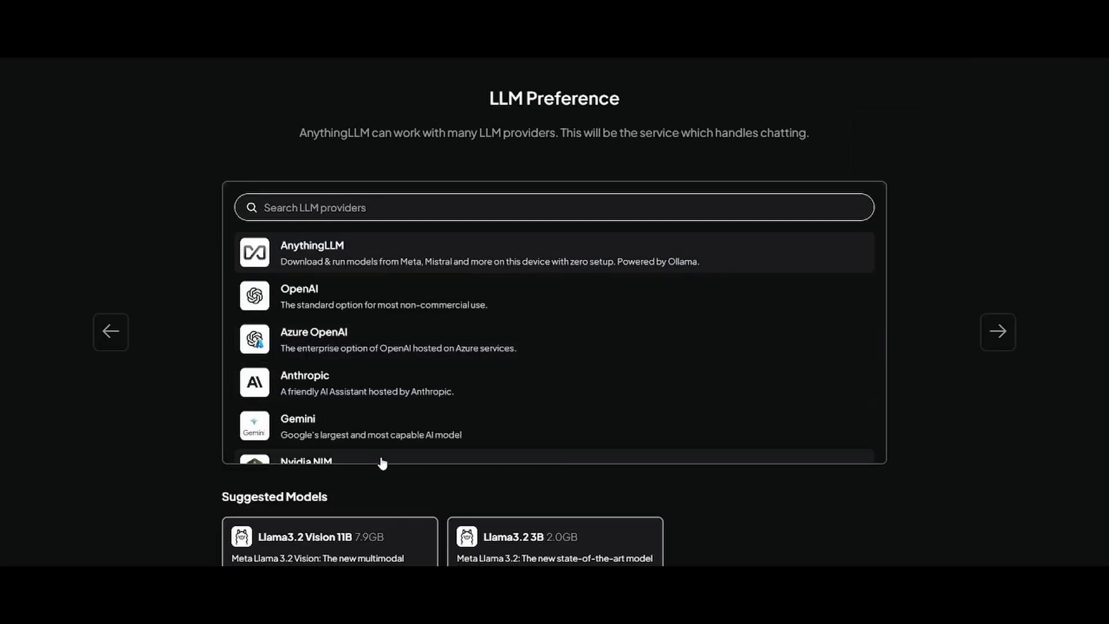
pyautogui.scroll(-5, 650, 225)
pyautogui.scroll(5, 650, 225)
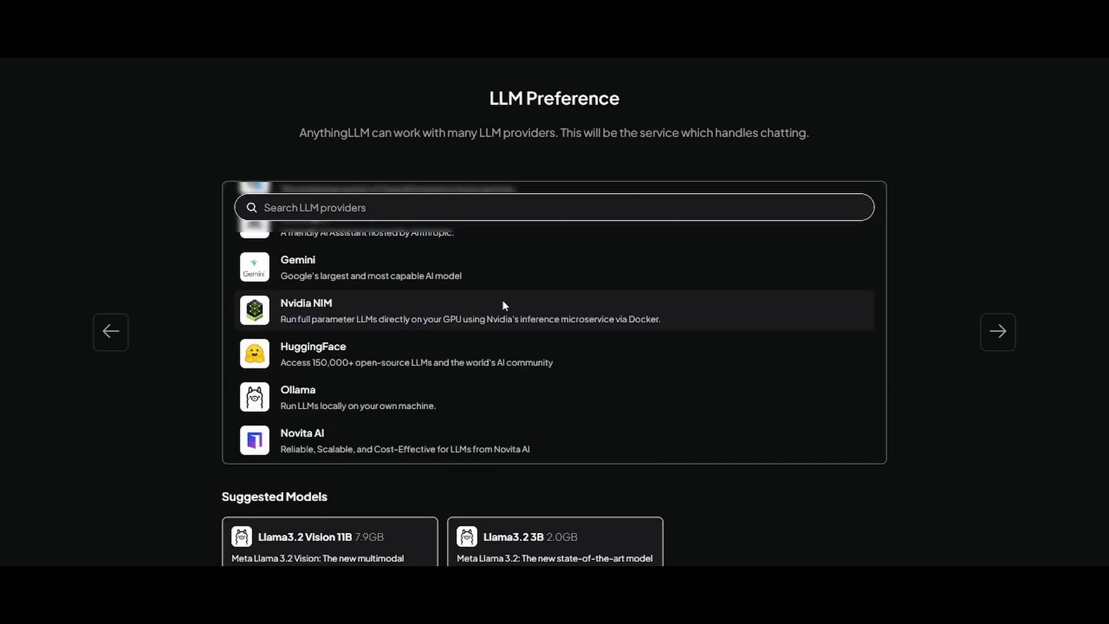
pyautogui.scroll(-6, 537, 301)
pyautogui.scroll(6, 519, 359)
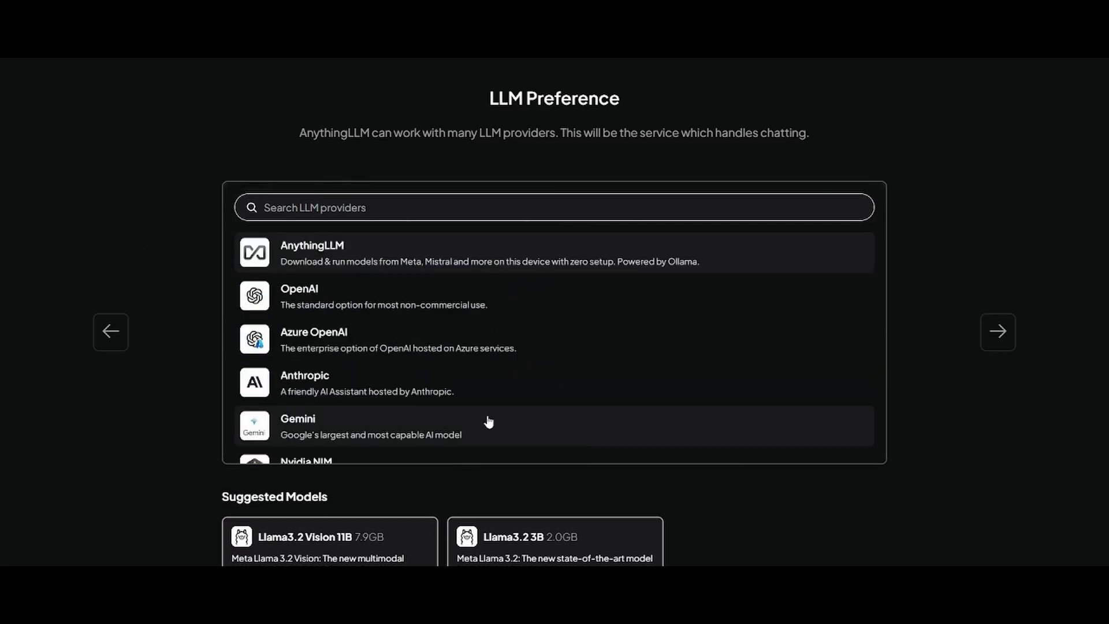
pyautogui.scroll(-3, 952, 486)
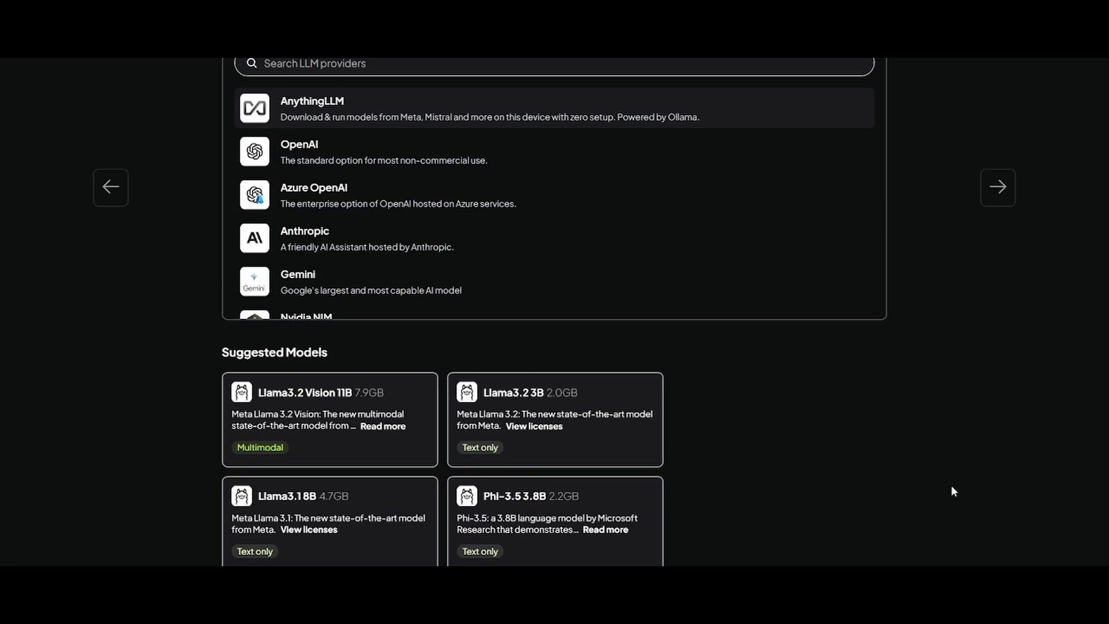
pyautogui.scroll(-3, 837, 439)
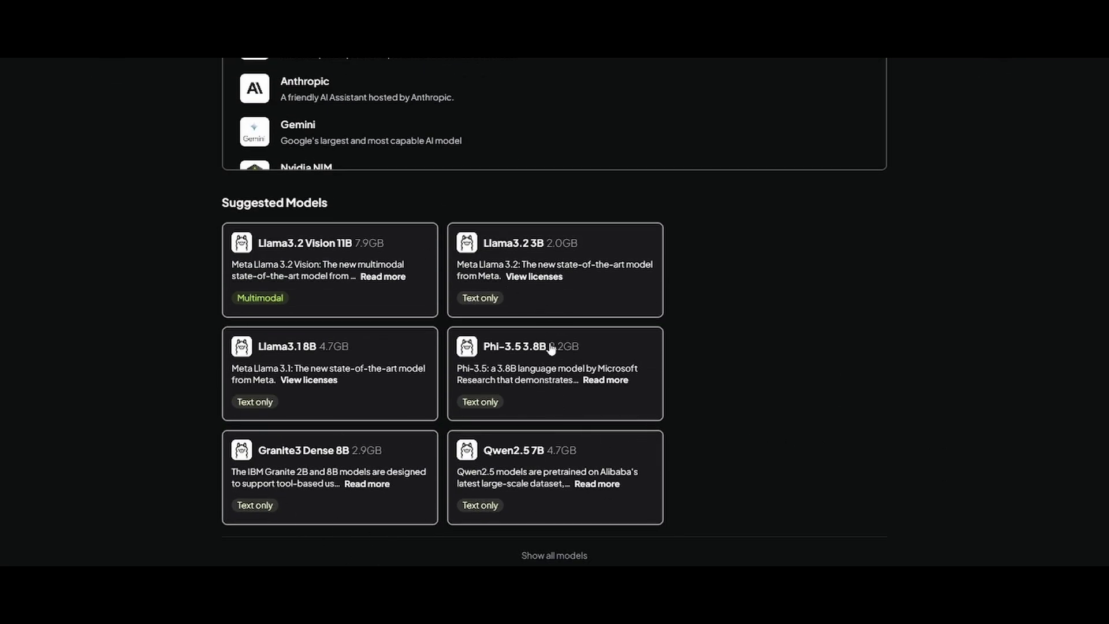
pyautogui.scroll(3, 519, 415)
pyautogui.scroll(-3, 519, 415)
pyautogui.scroll(5, 425, 351)
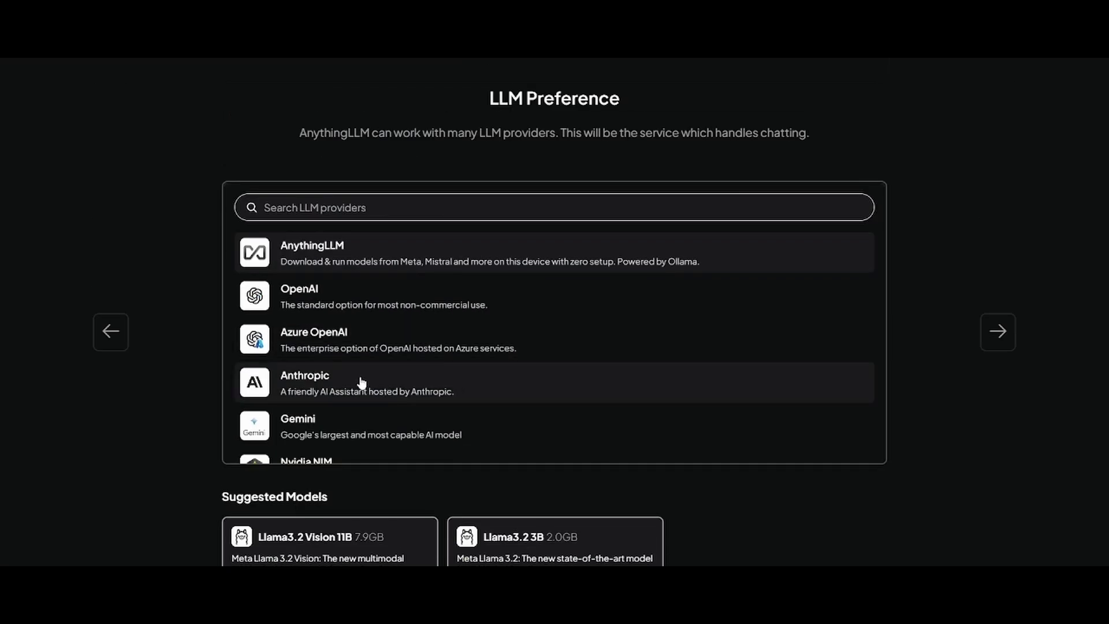
pyautogui.scroll(-5, 540, 386)
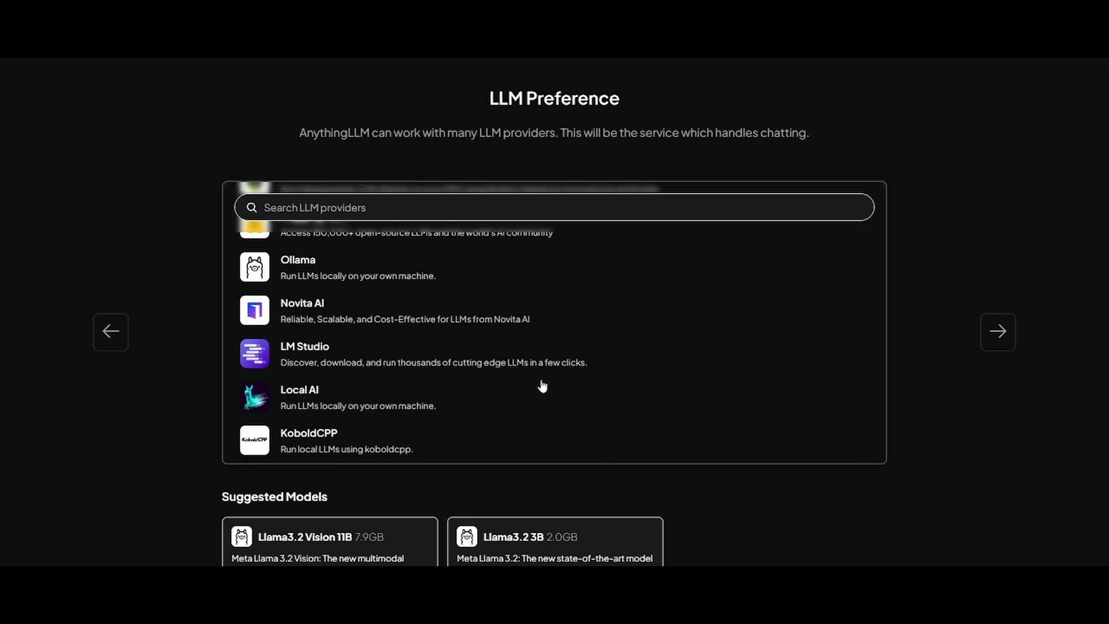
pyautogui.scroll(-5, 455, 393)
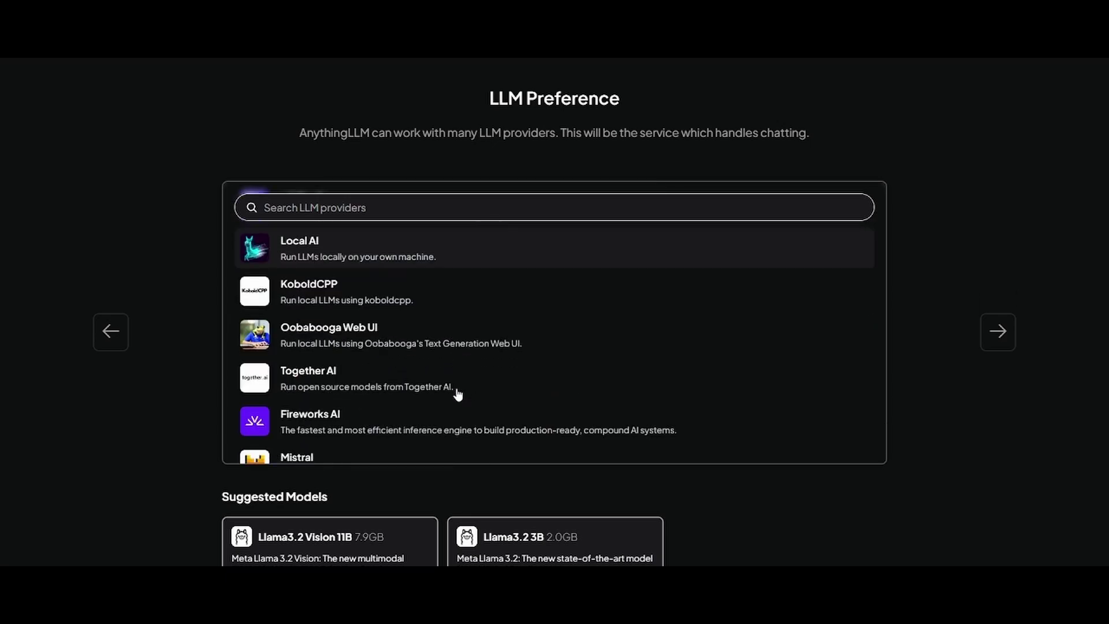
pyautogui.scroll(-5, 456, 393)
pyautogui.scroll(8, 456, 393)
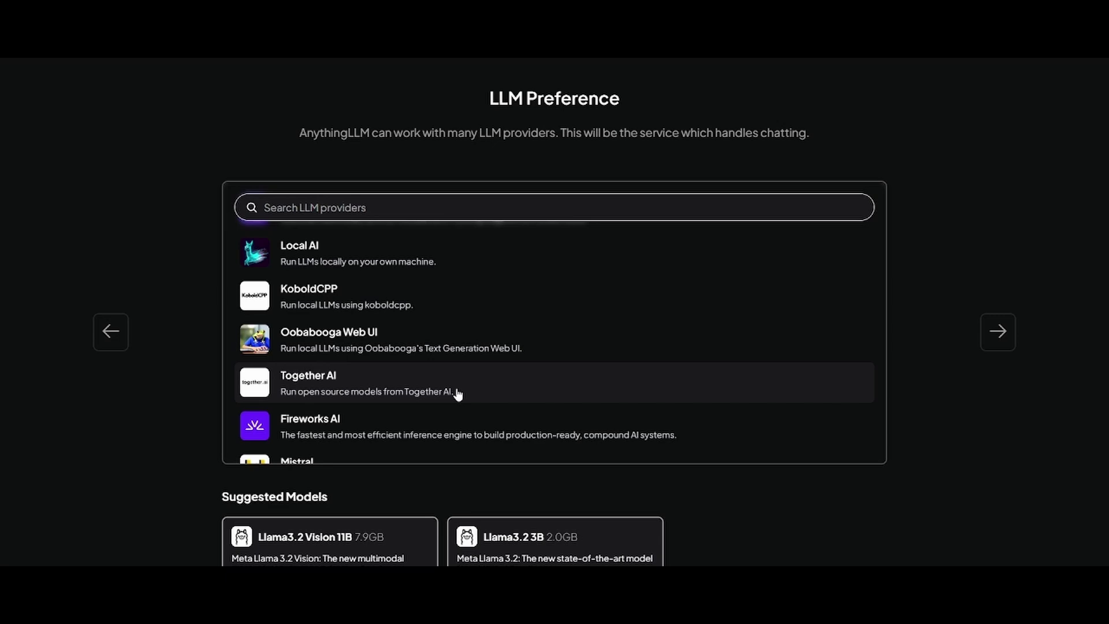
pyautogui.scroll(-10, 456, 391)
pyautogui.scroll(15, 349, 181)
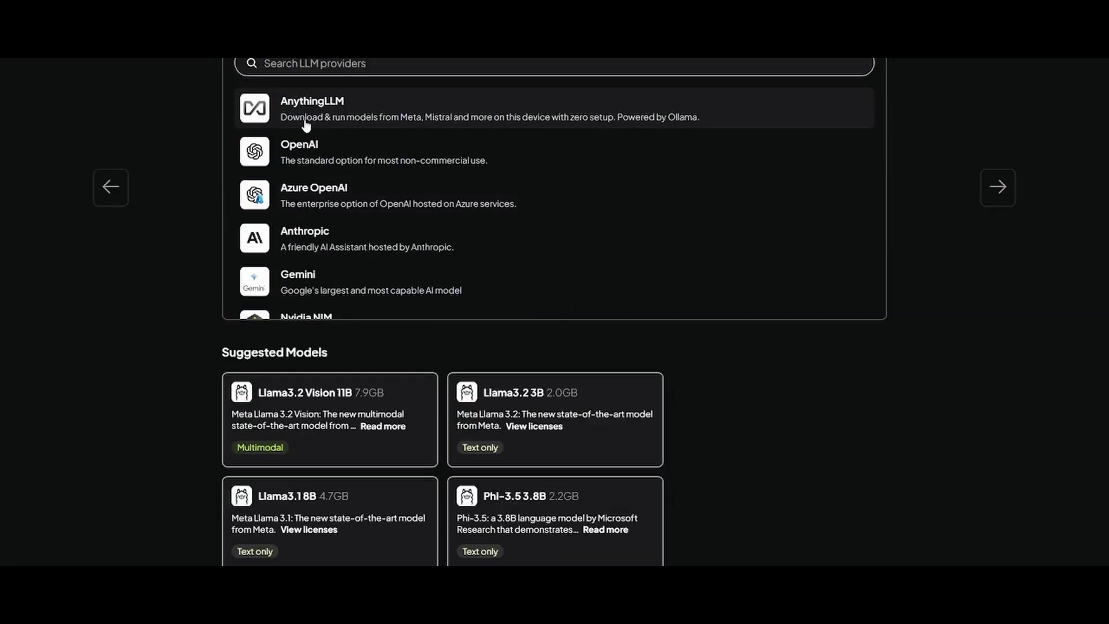
pyautogui.scroll(-1, 342, 170)
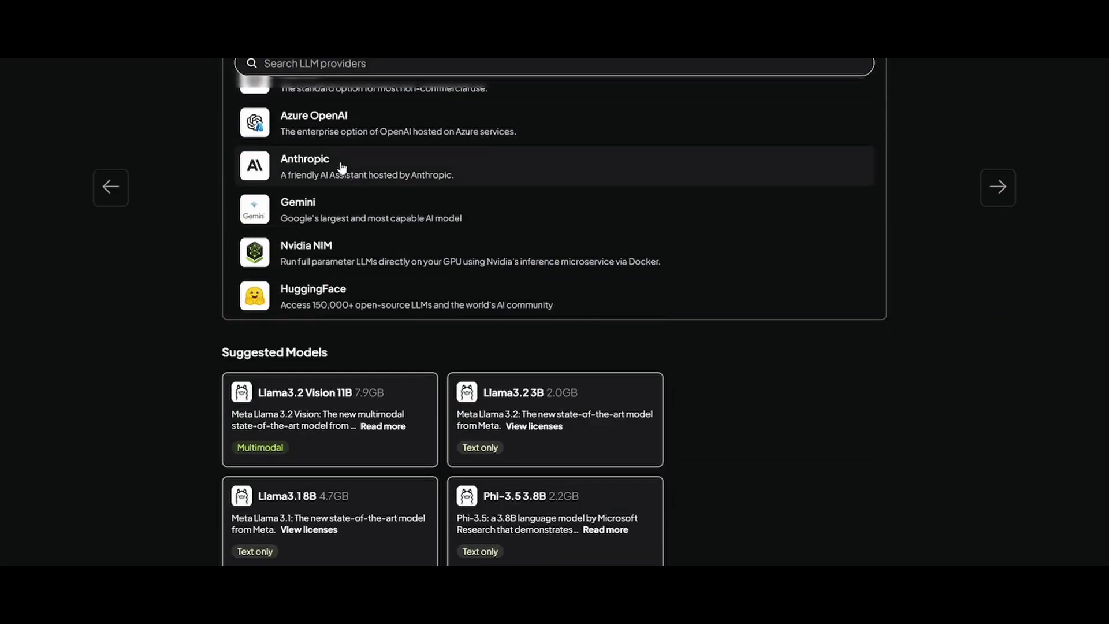
pyautogui.scroll(-4, 346, 190)
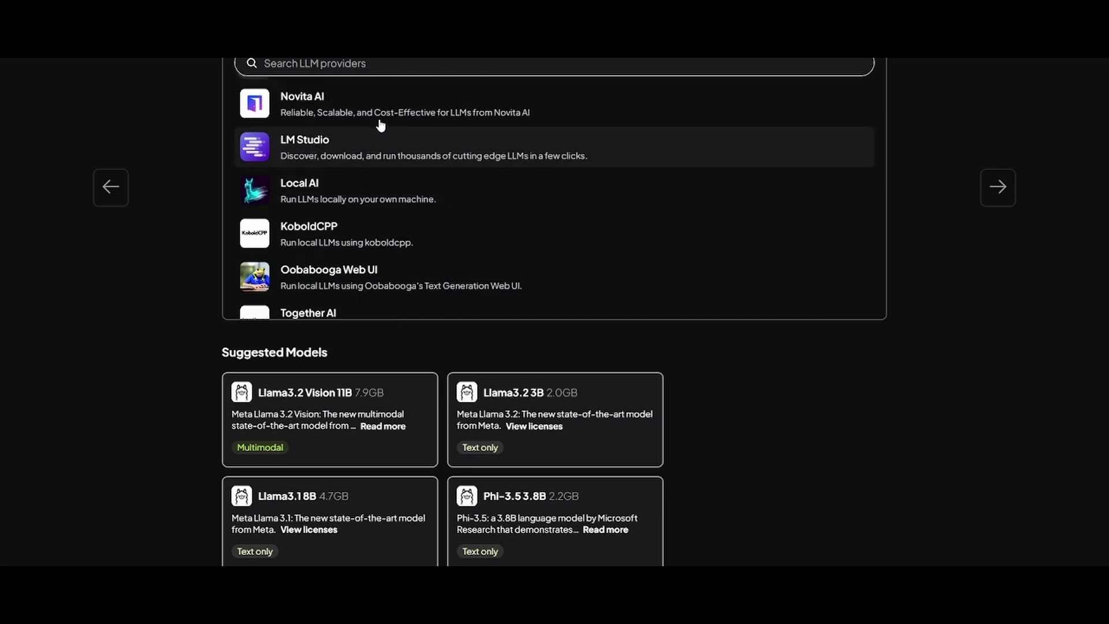
pyautogui.scroll(2, 392, 161)
pyautogui.scroll(-3, 364, 225)
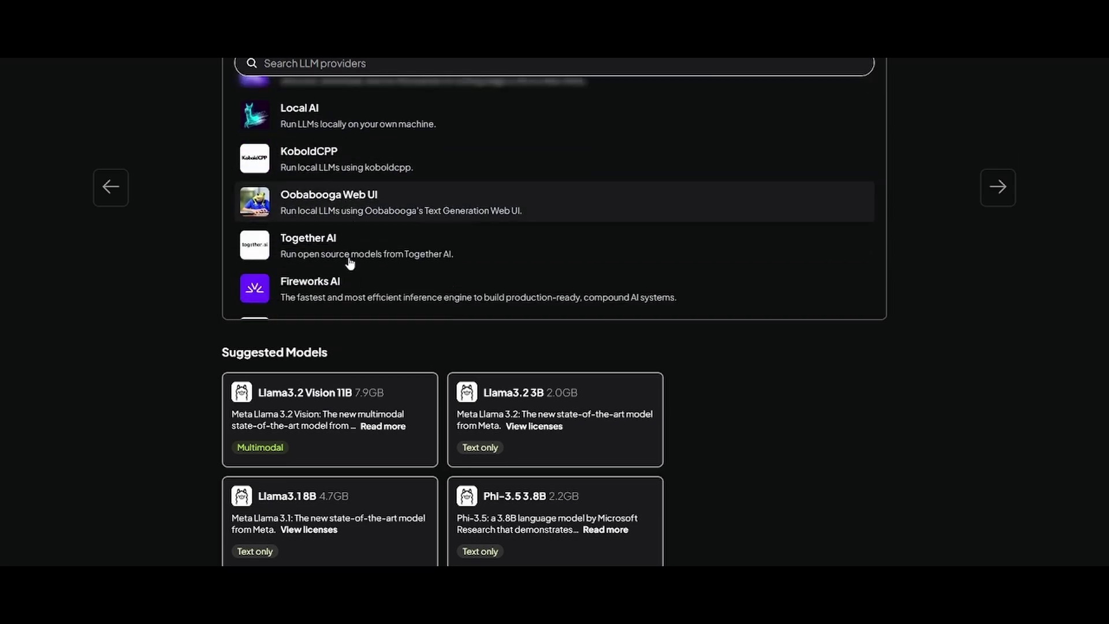
pyautogui.scroll(-3, 346, 259)
# - Search 'gemini', select Gemini as the chat provider, and open a new Chrome tab
pyautogui.click(570, 206)
pyautogui.write('gem')
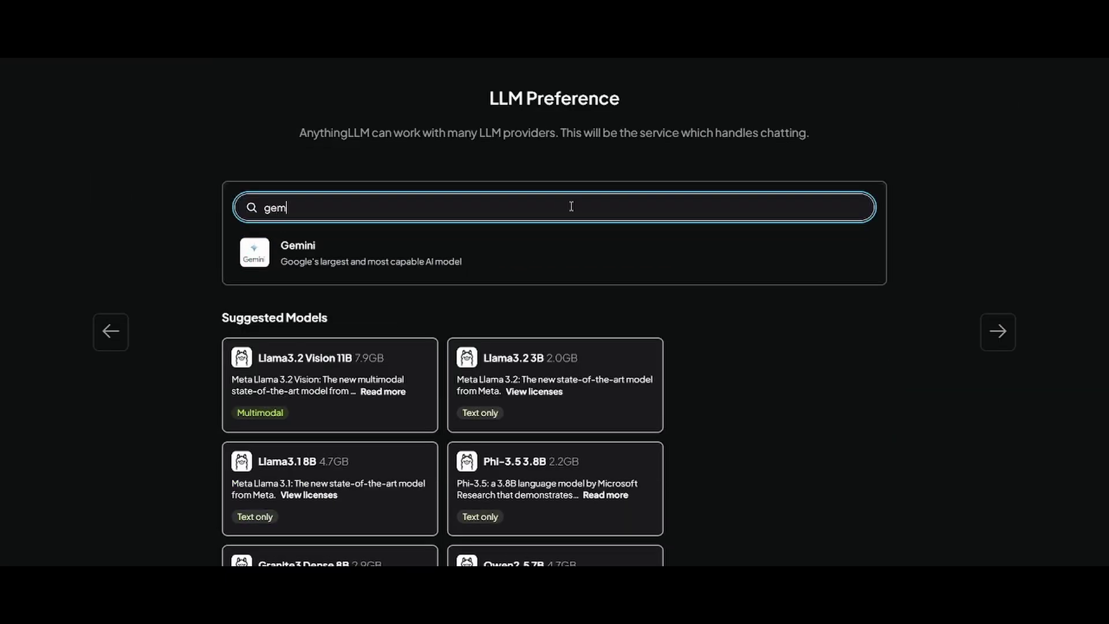
pyautogui.write('ini')
pyautogui.click(497, 257)
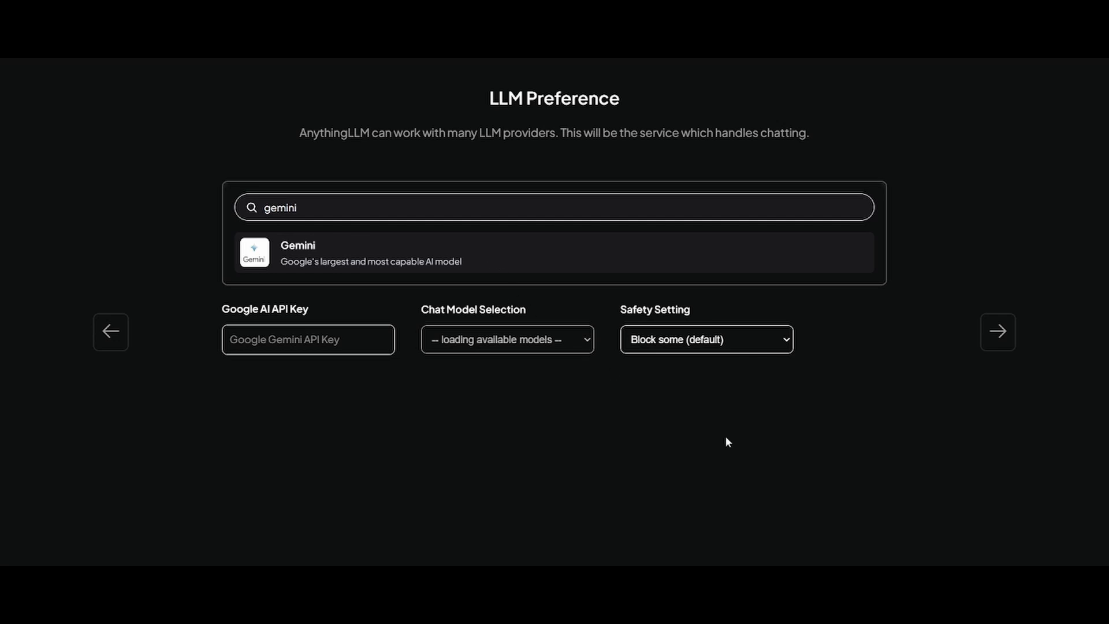
pyautogui.click(237, 329)
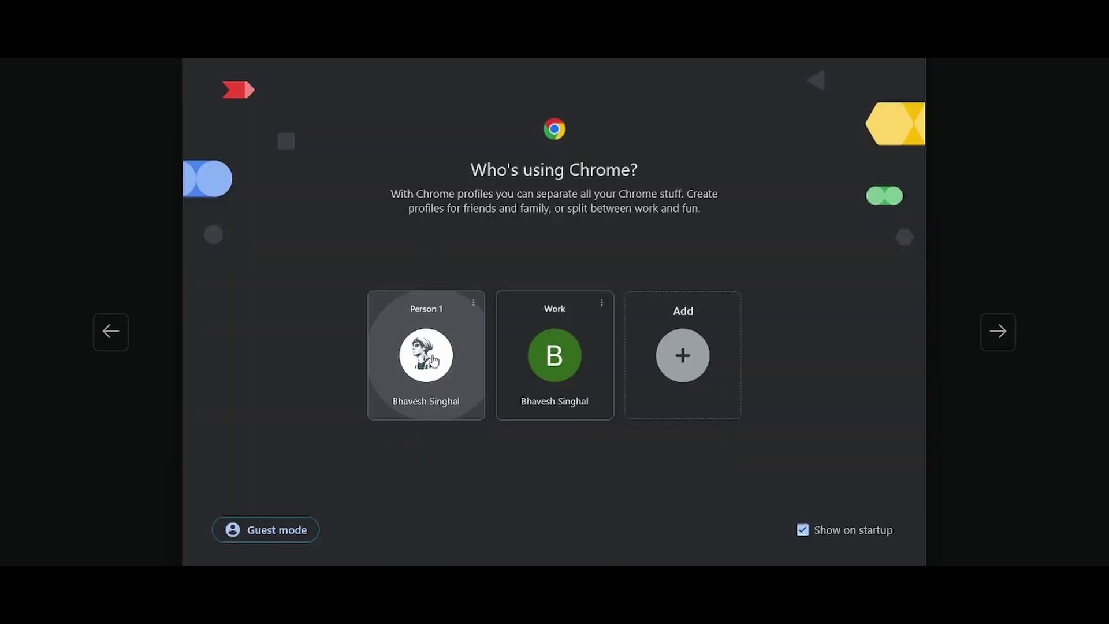
pyautogui.click(432, 357)
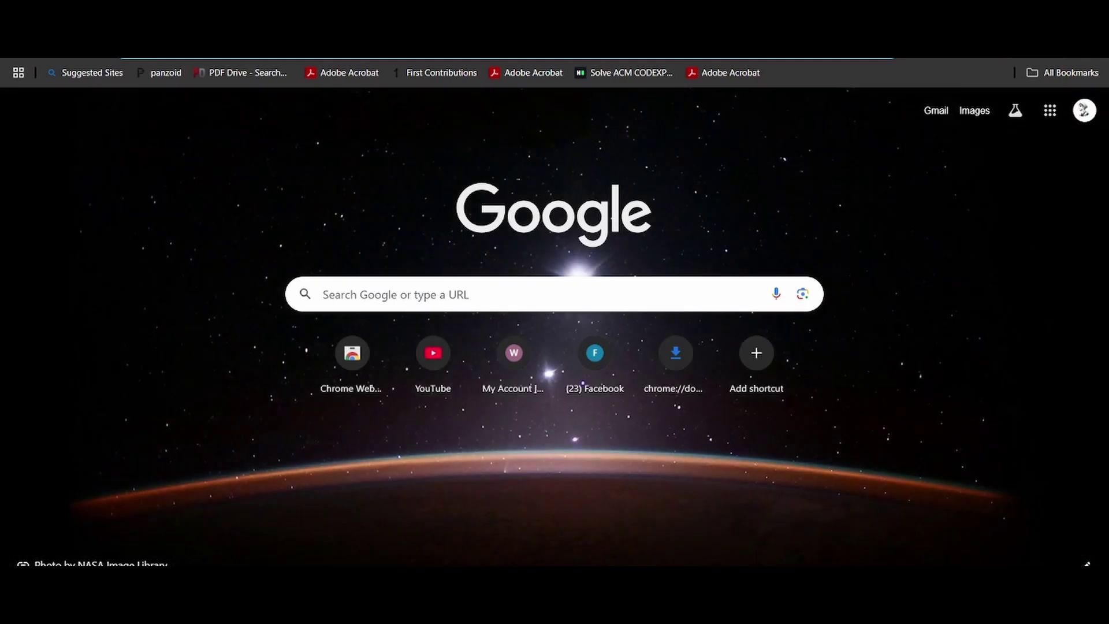
# - Generate a new Gemini API key in My First Project on Google AI Studio and copy it
pyautogui.write('ai')
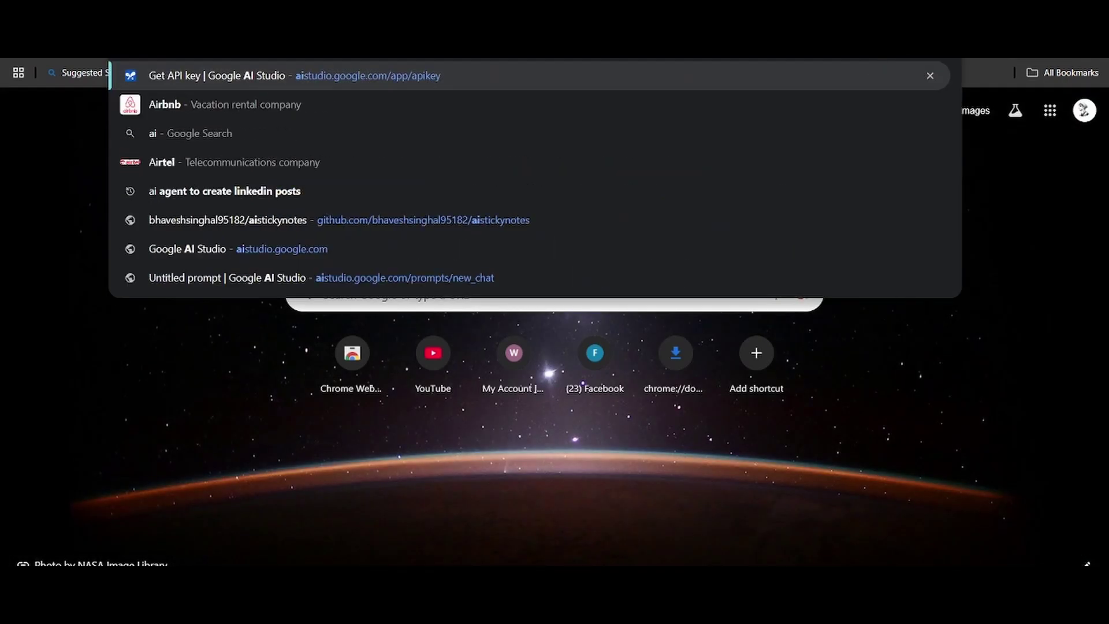
pyautogui.press('Return')
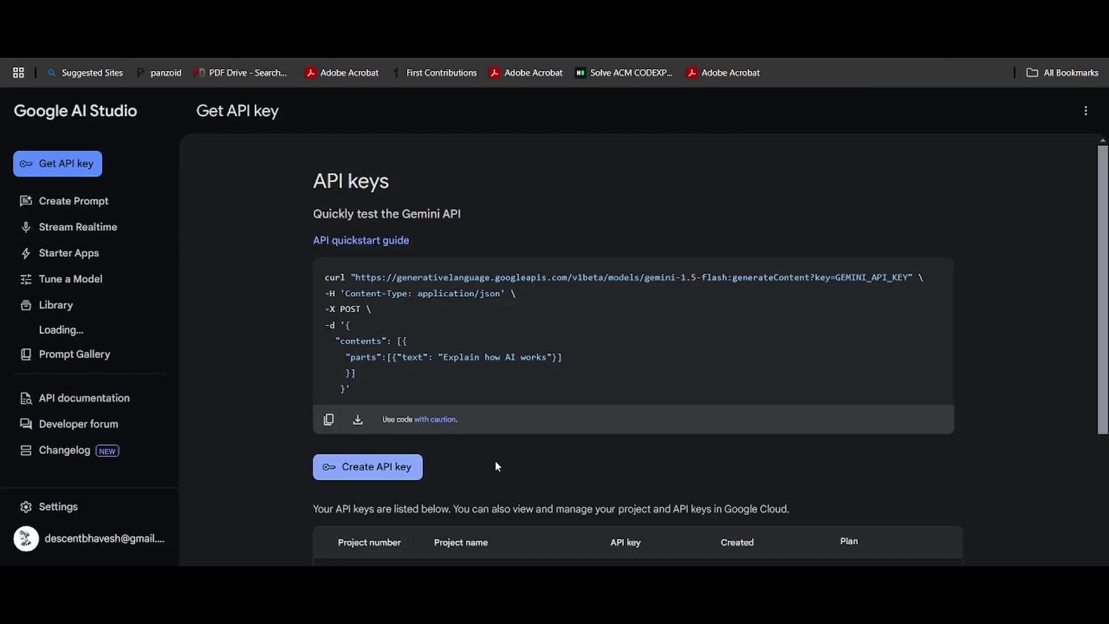
pyautogui.click(415, 459)
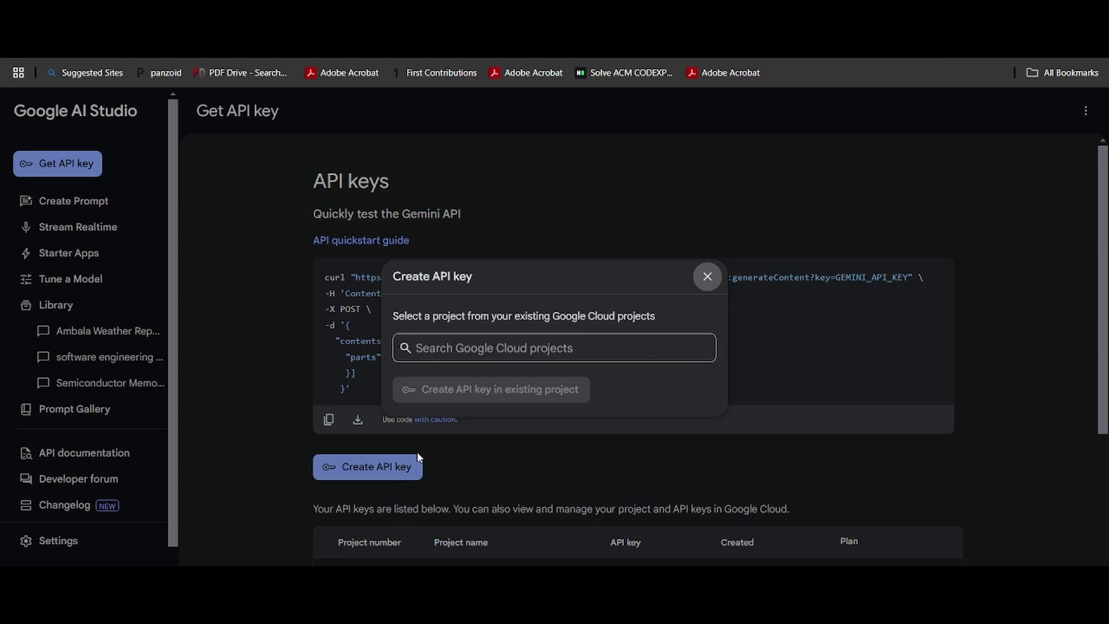
pyautogui.click(465, 348)
pyautogui.click(474, 397)
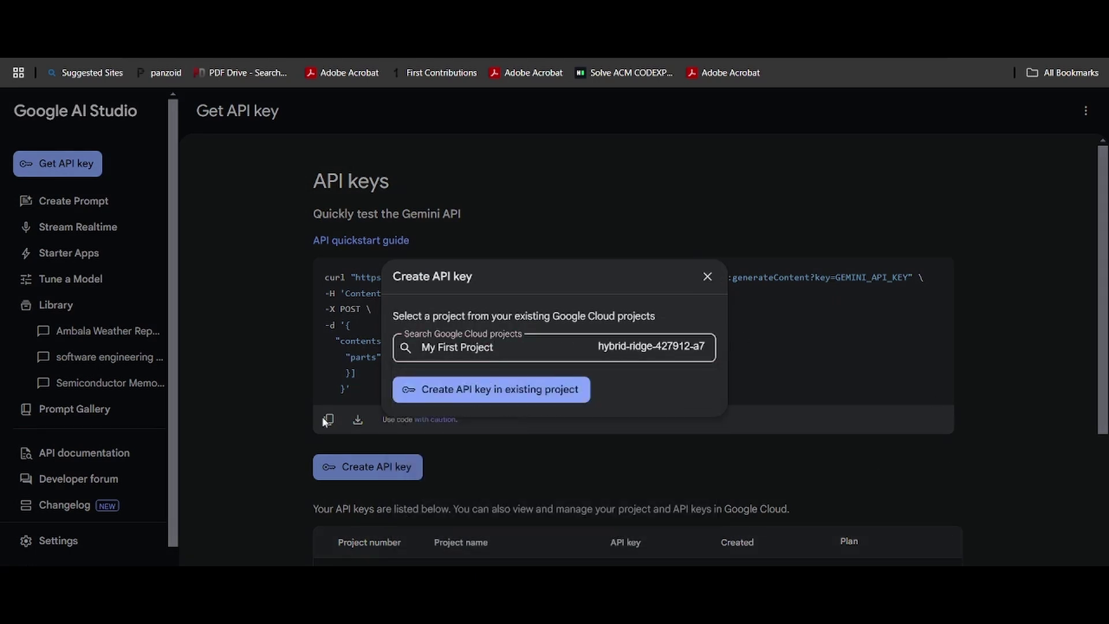
pyautogui.click(539, 388)
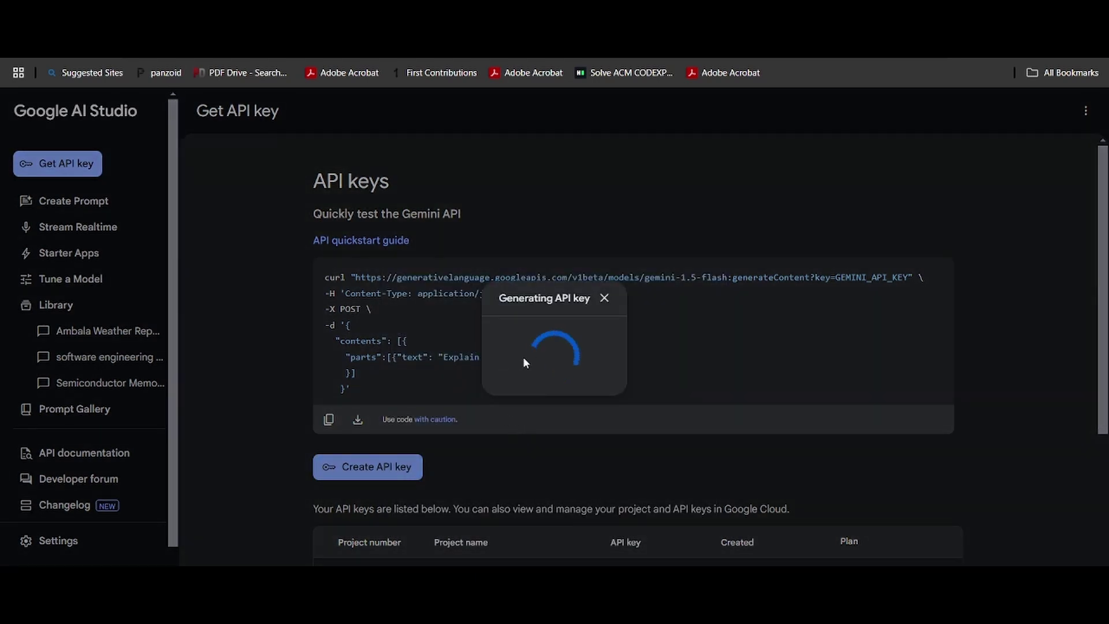
pyautogui.click(555, 374)
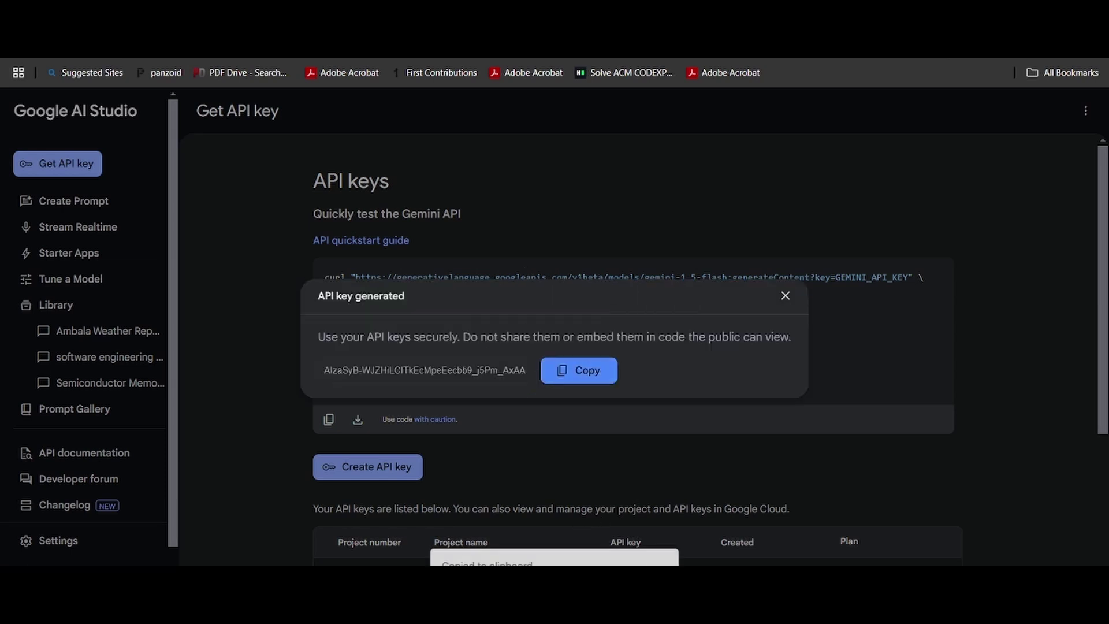
# - Paste the copied Gemini key into AnythingLLM's Google AI API Key field
pyautogui.hotkey('alt', 'Tab')
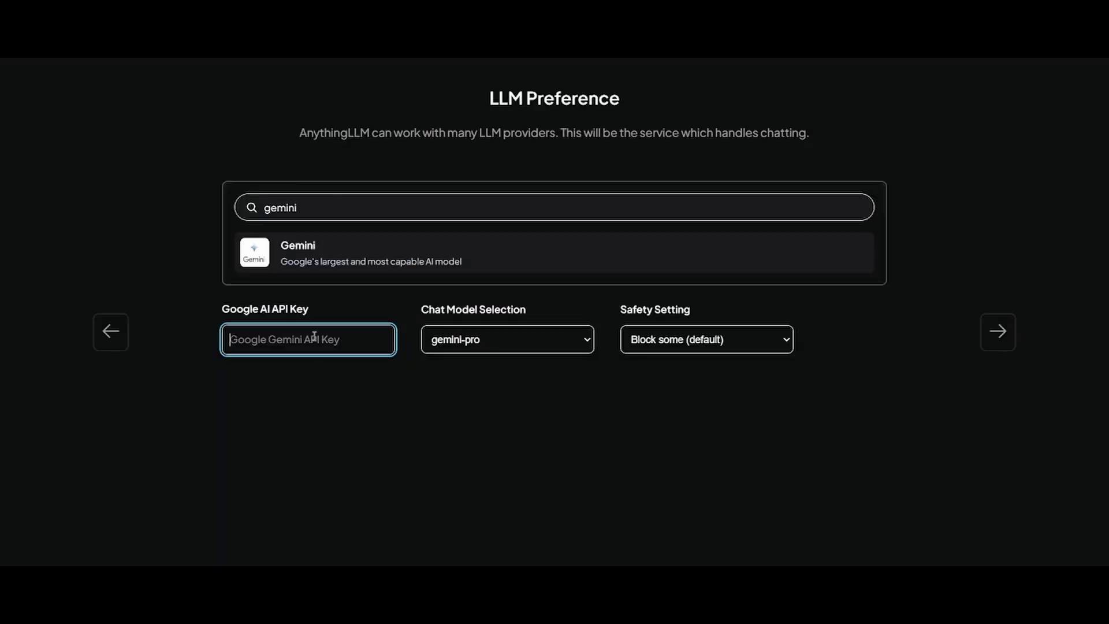
pyautogui.hotkey('ctrl', 'v')
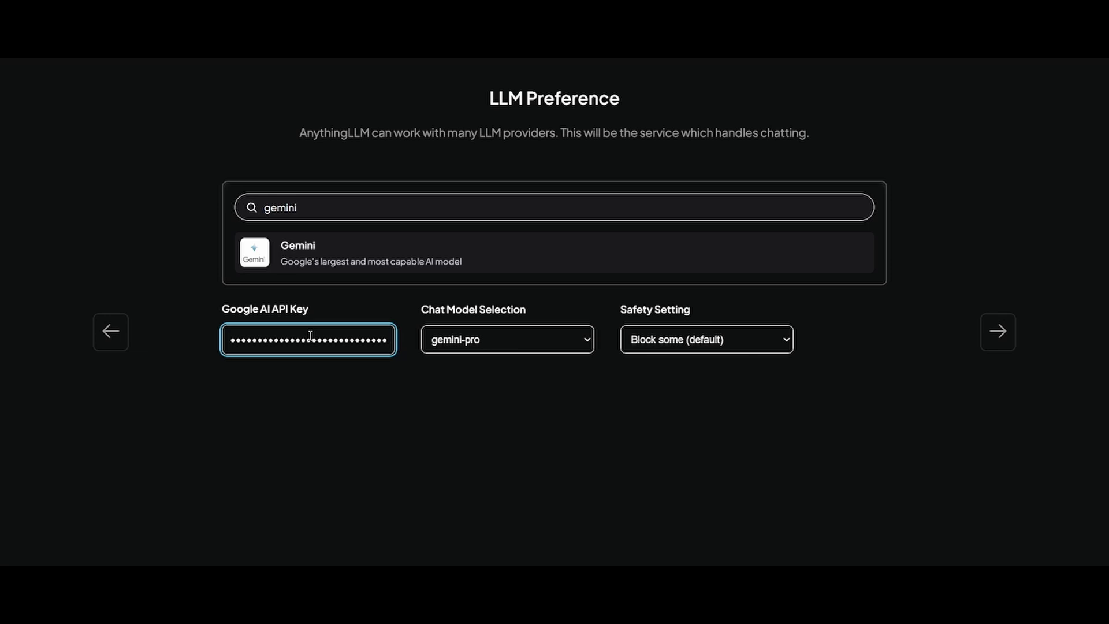
pyautogui.click(496, 349)
# - Set the Gemini safety setting to None
pyautogui.click(772, 343)
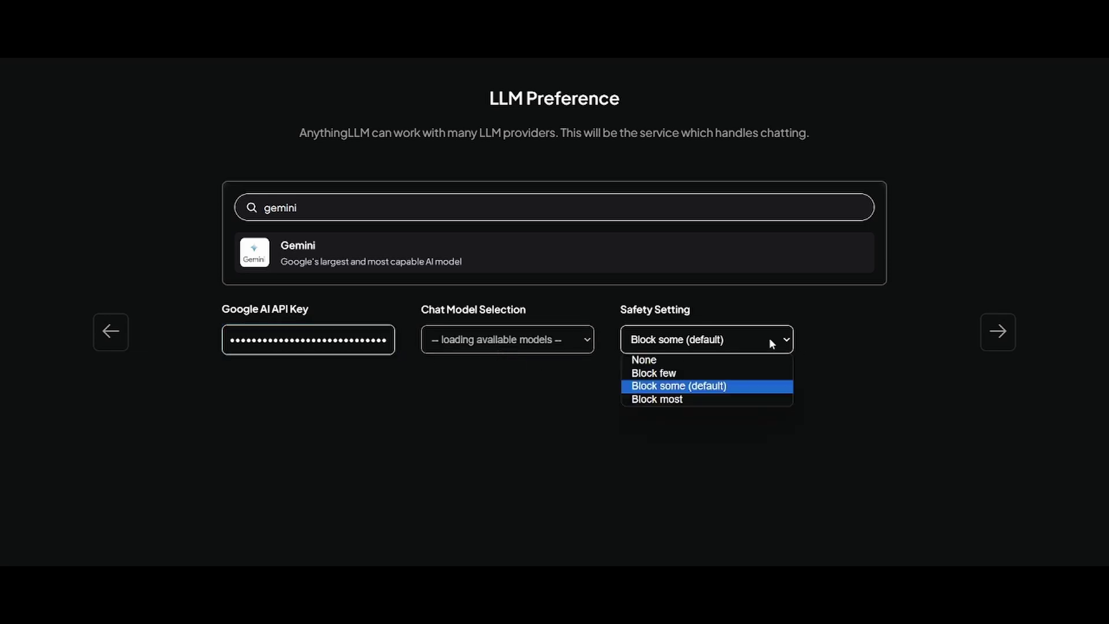
pyautogui.click(635, 313)
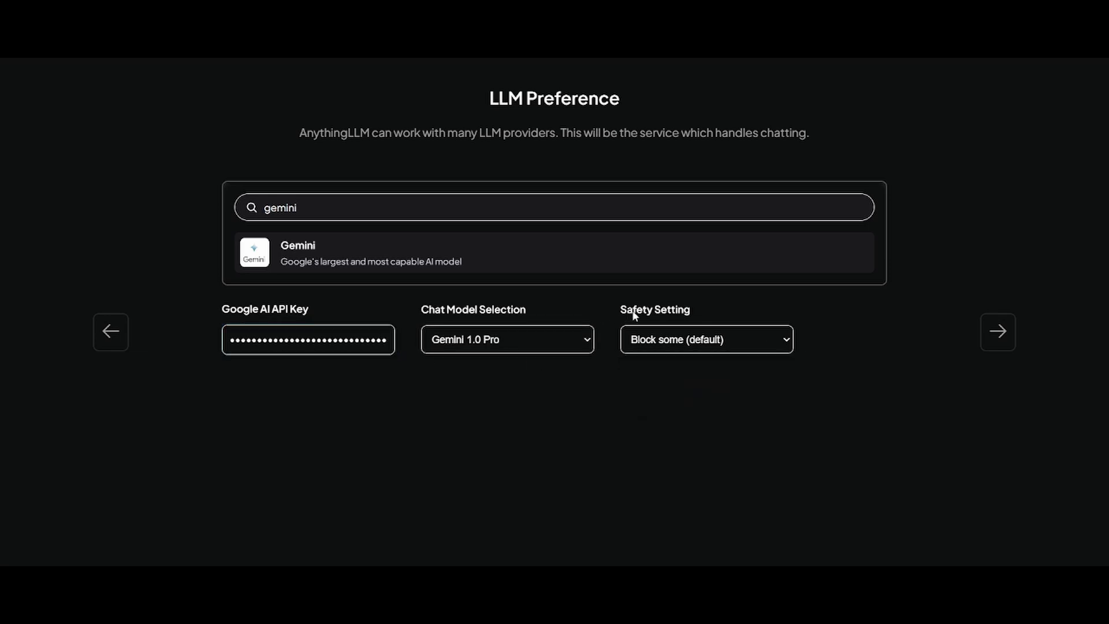
pyautogui.tripleClick(635, 313)
pyautogui.click(702, 341)
pyautogui.click(694, 362)
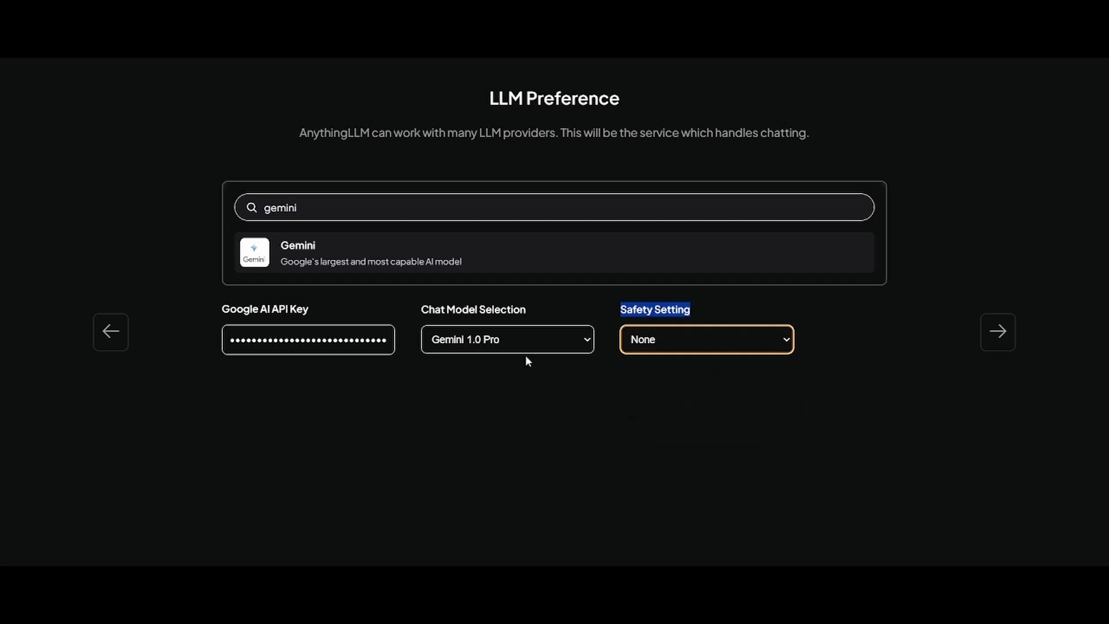
# - Choose Gemini 1.5 Pro Latest as the chat model and continue to Data Handling & Privacy
pyautogui.click(556, 345)
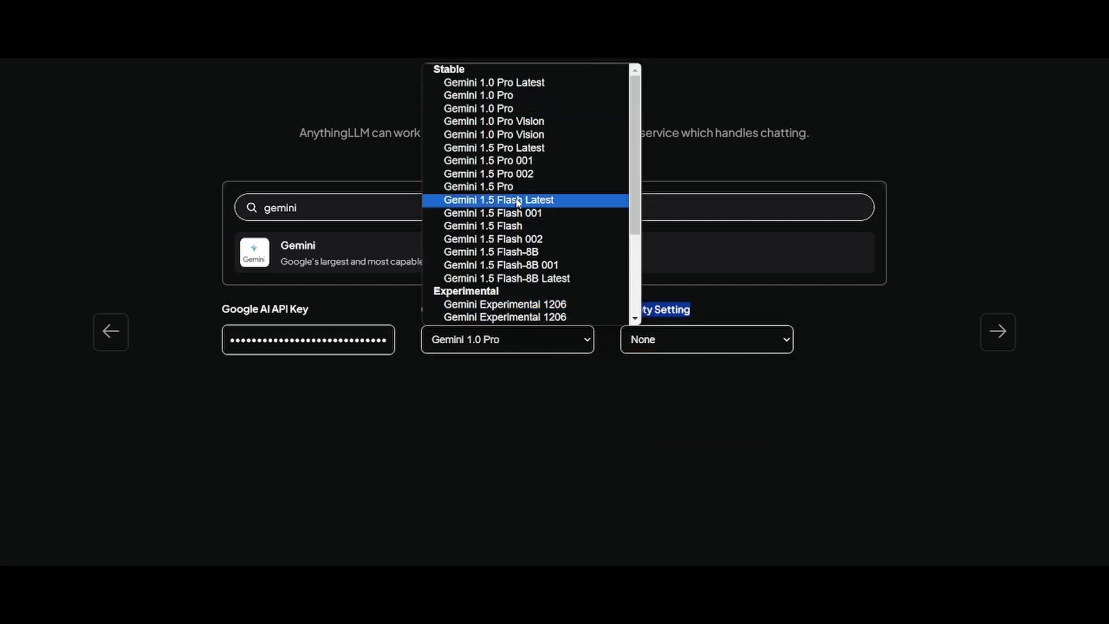
pyautogui.click(531, 148)
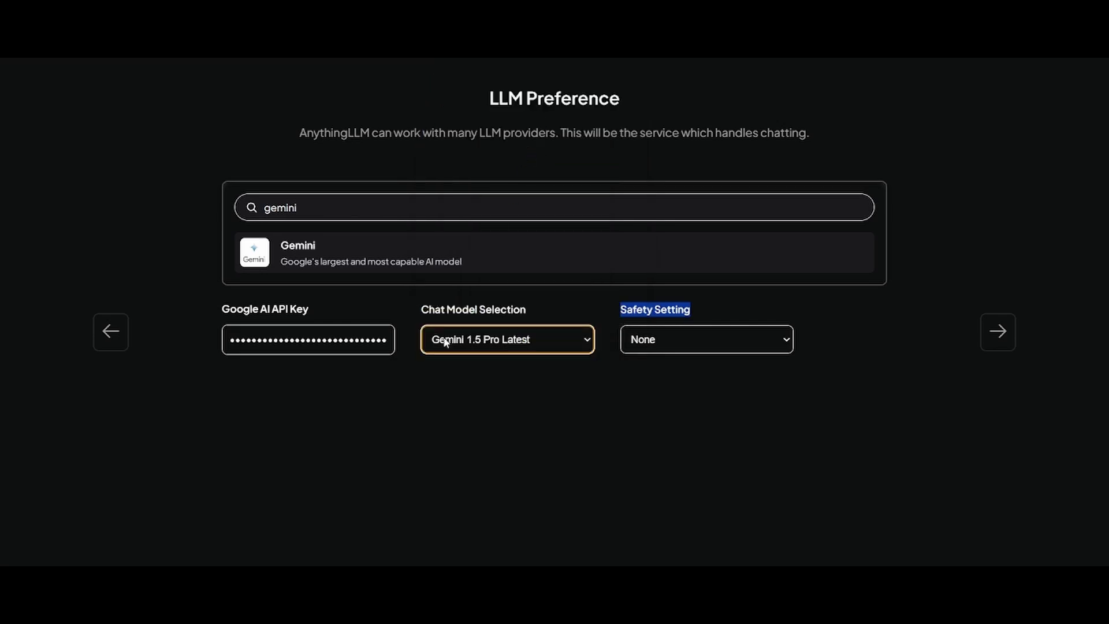
pyautogui.click(500, 329)
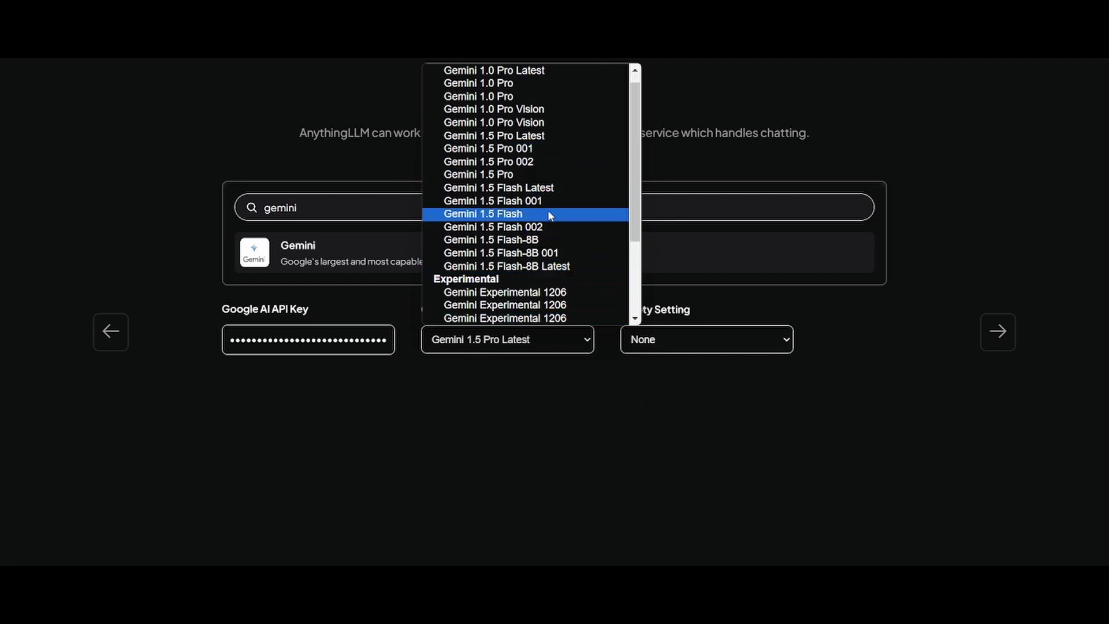
pyautogui.click(531, 139)
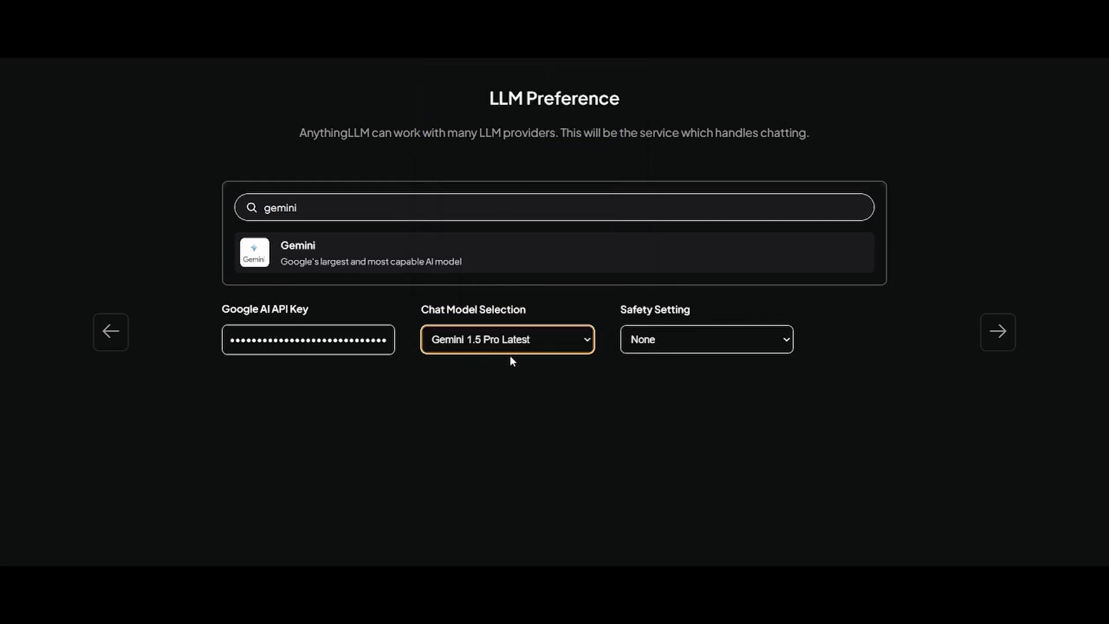
pyautogui.click(1007, 340)
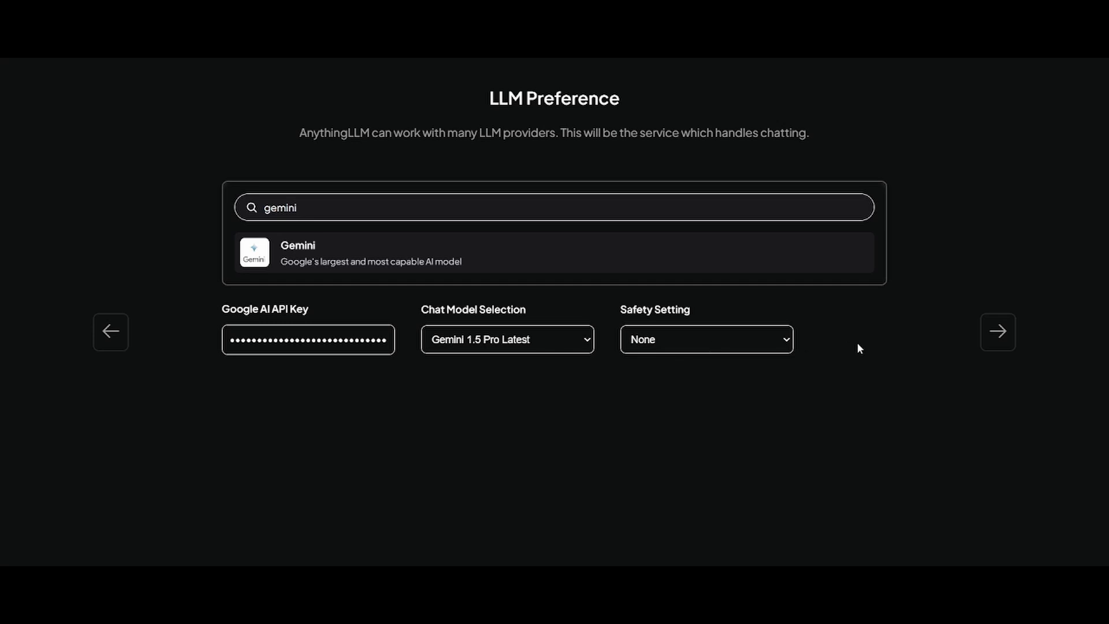
pyautogui.click(1008, 342)
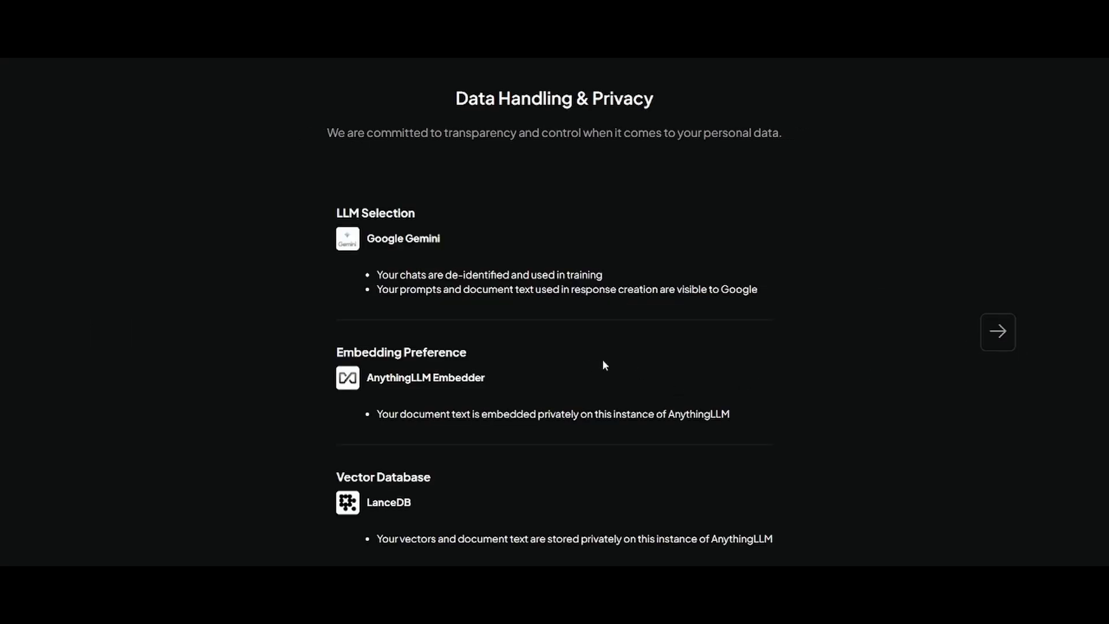
pyautogui.scroll(-1, 604, 365)
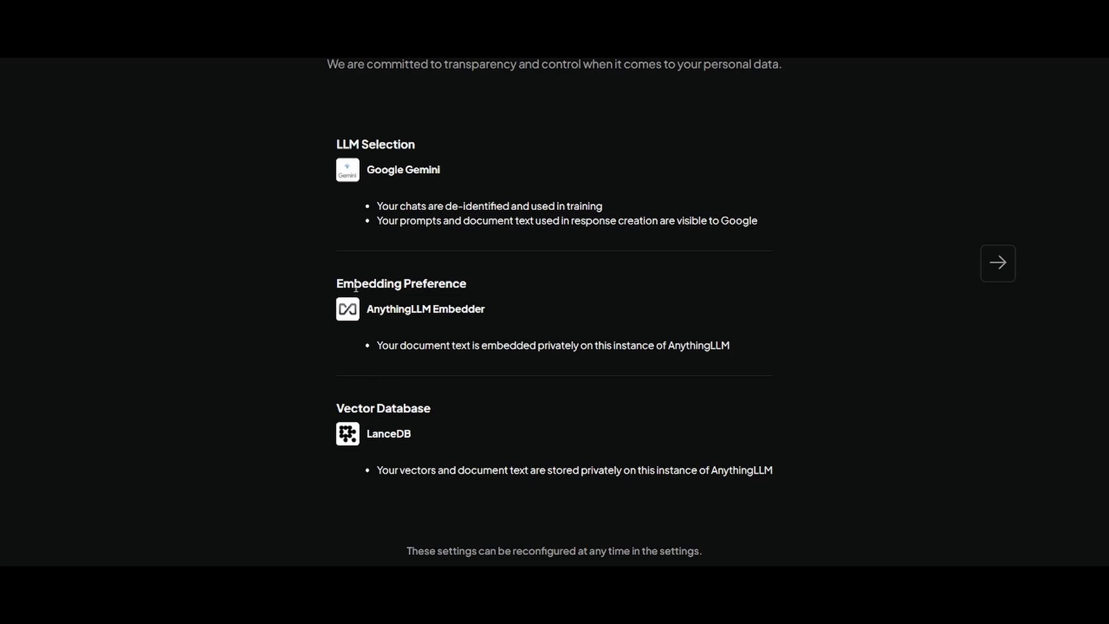
pyautogui.moveTo(356, 287); pyautogui.dragTo(481, 317)
pyautogui.click(553, 307)
pyautogui.doubleClick(403, 437)
pyautogui.click(491, 454)
pyautogui.moveTo(378, 175); pyautogui.dragTo(468, 175)
pyautogui.click(456, 189)
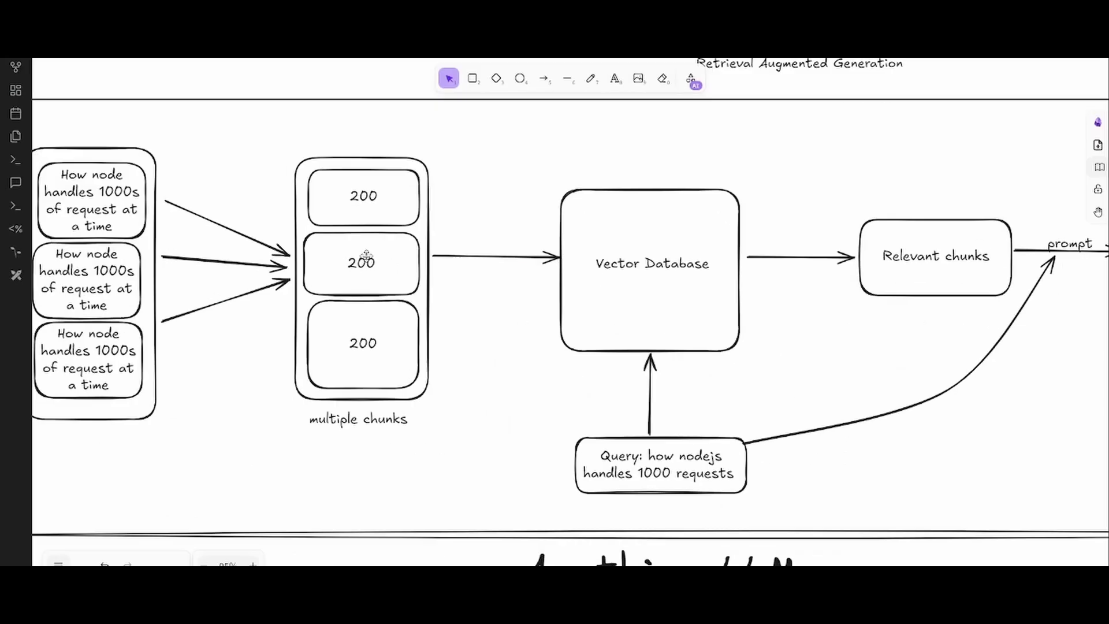
pyautogui.scroll(-3, 369, 262)
pyautogui.scroll(3, 375, 260)
pyautogui.hscroll(-3, 375, 261)
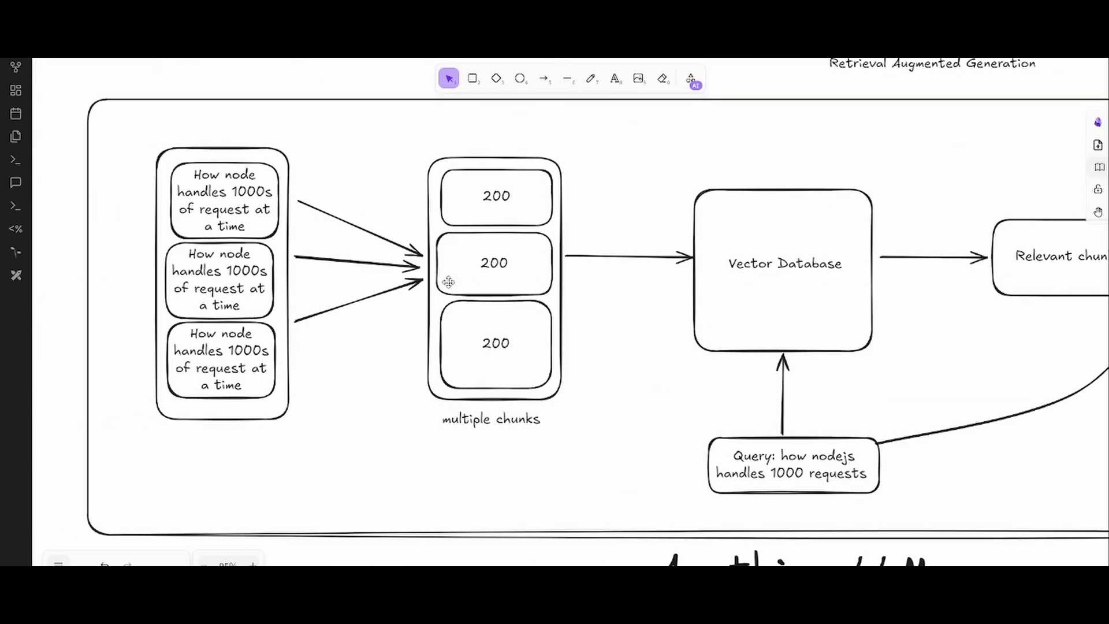
pyautogui.hscroll(3, 539, 418)
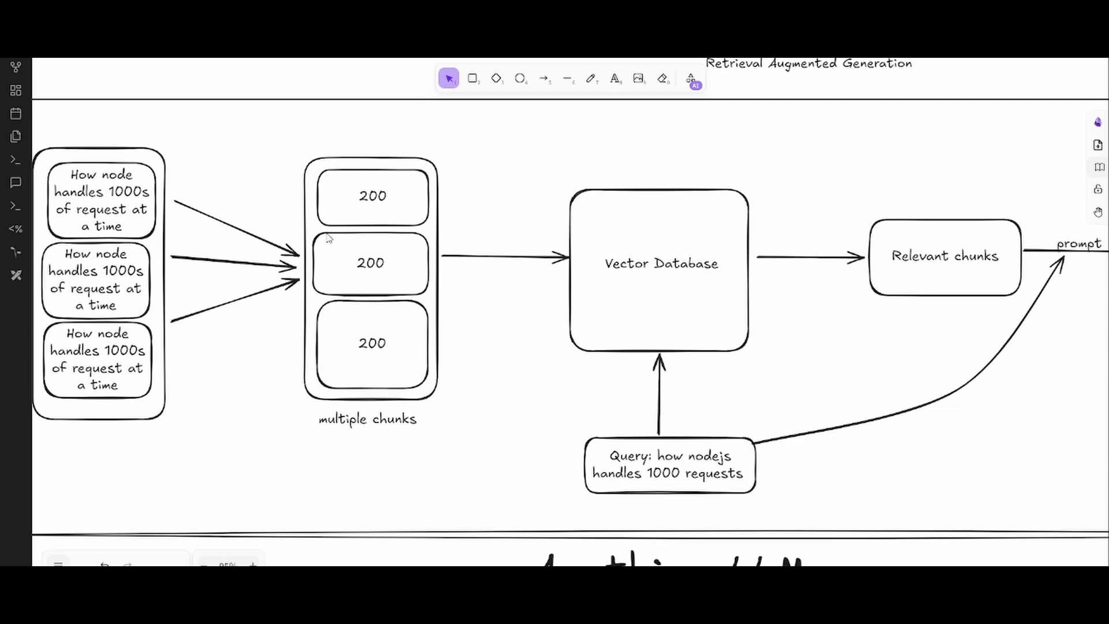
pyautogui.scroll(-2, 460, 302)
pyautogui.scroll(5, 678, 243)
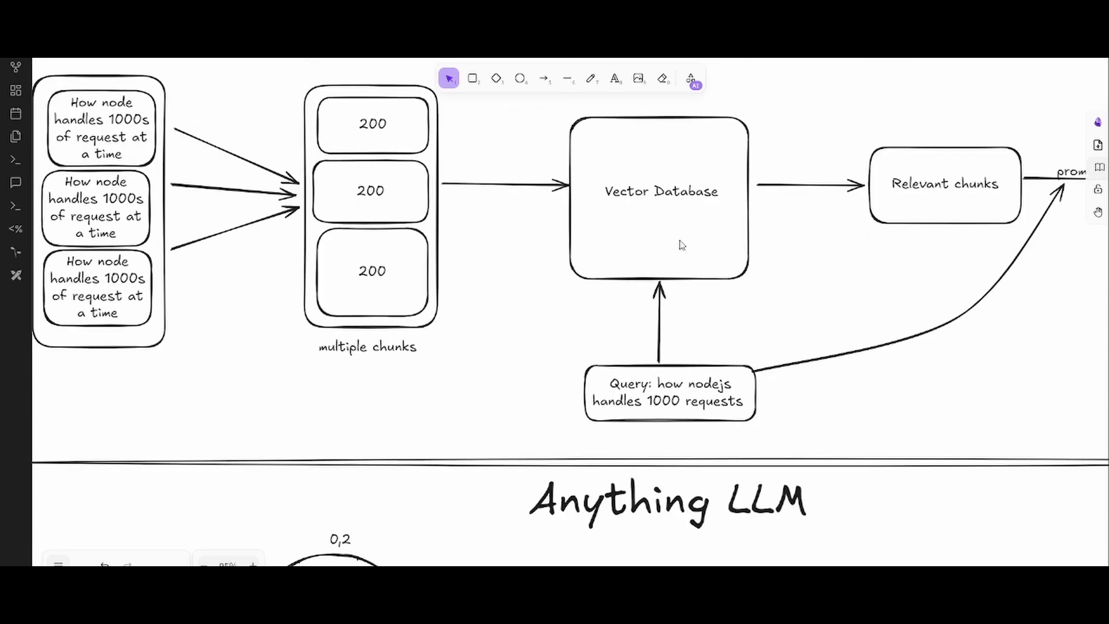
pyautogui.scroll(-3, 698, 243)
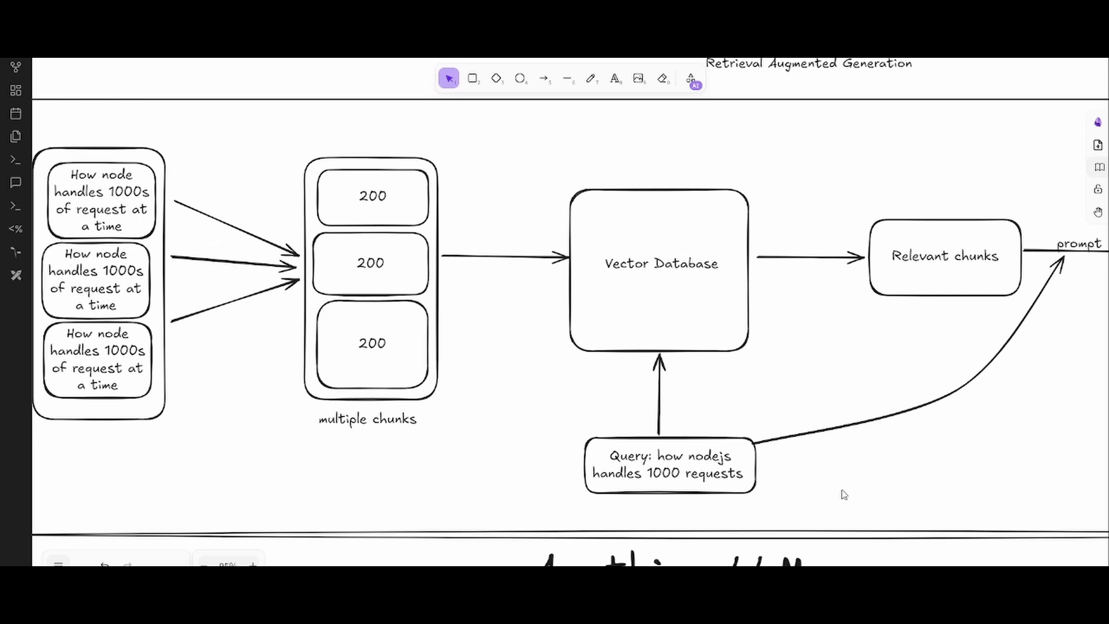
pyautogui.scroll(-5, 467, 372)
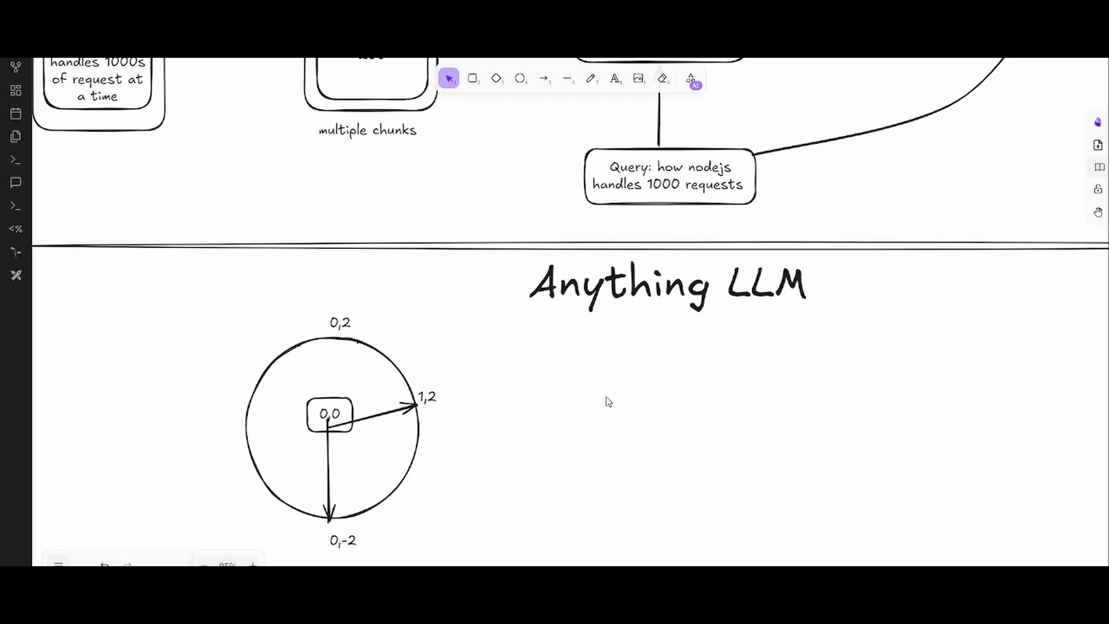
pyautogui.moveTo(593, 493)
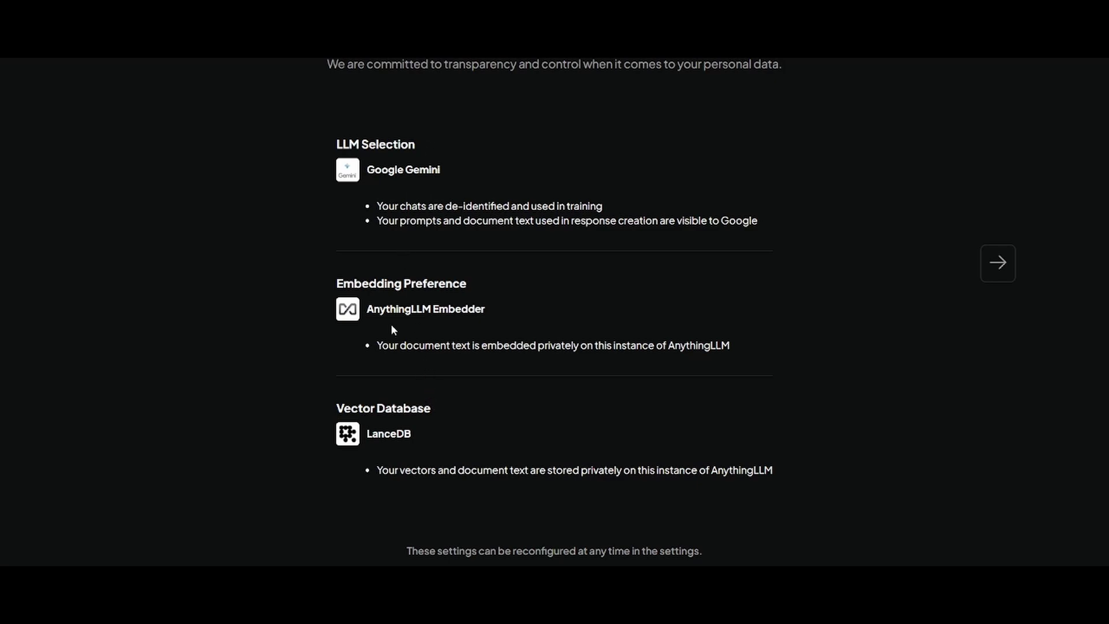
# - Highlight the AnythingLLM Embedder name on the Data Handling page, then move on to the survey
pyautogui.moveTo(363, 311); pyautogui.dragTo(486, 310)
pyautogui.click(486, 310)
pyautogui.doubleClick(398, 309)
pyautogui.doubleClick(459, 309)
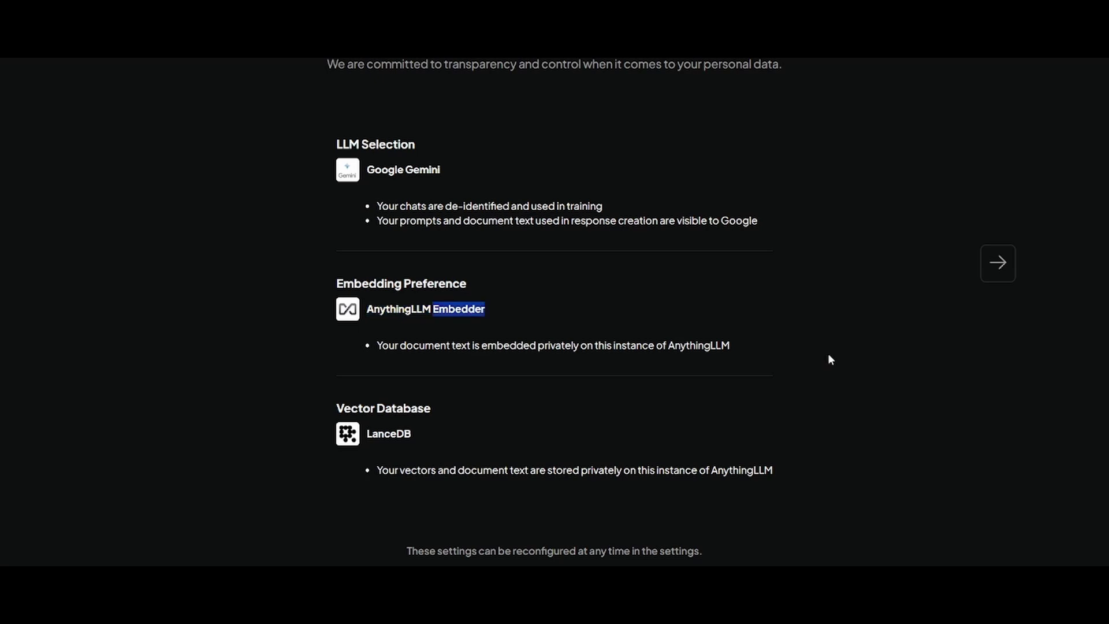
pyautogui.click(536, 288)
pyautogui.moveTo(380, 309); pyautogui.dragTo(520, 310)
pyautogui.click(419, 256)
pyautogui.click(1001, 270)
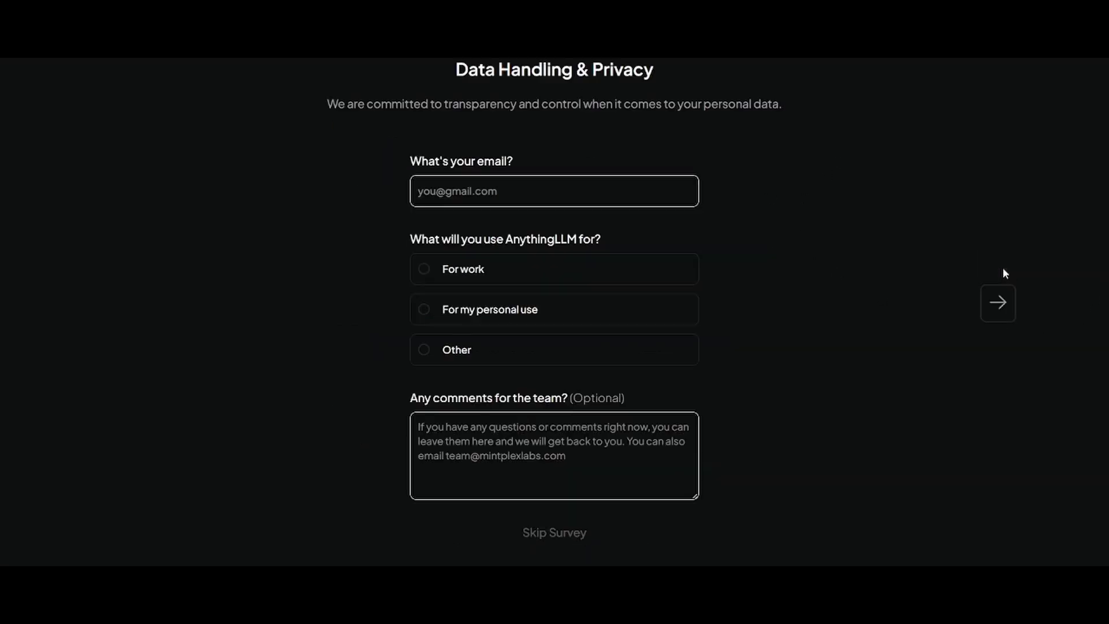
# - Fill the survey with your email address and 'For my personal use', then submit it
pyautogui.click(532, 186)
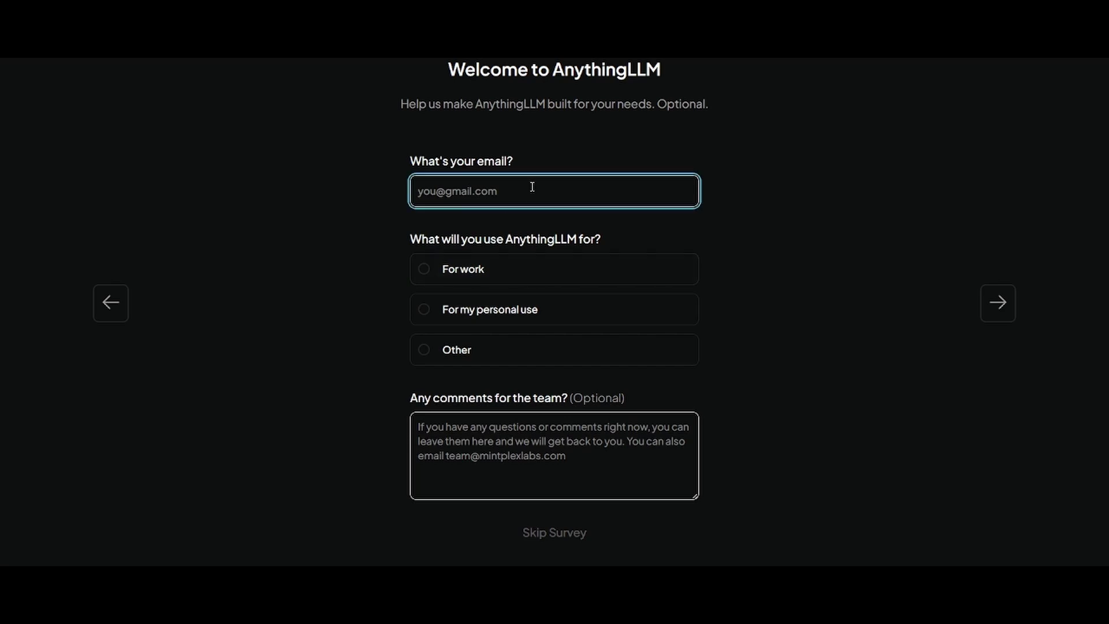
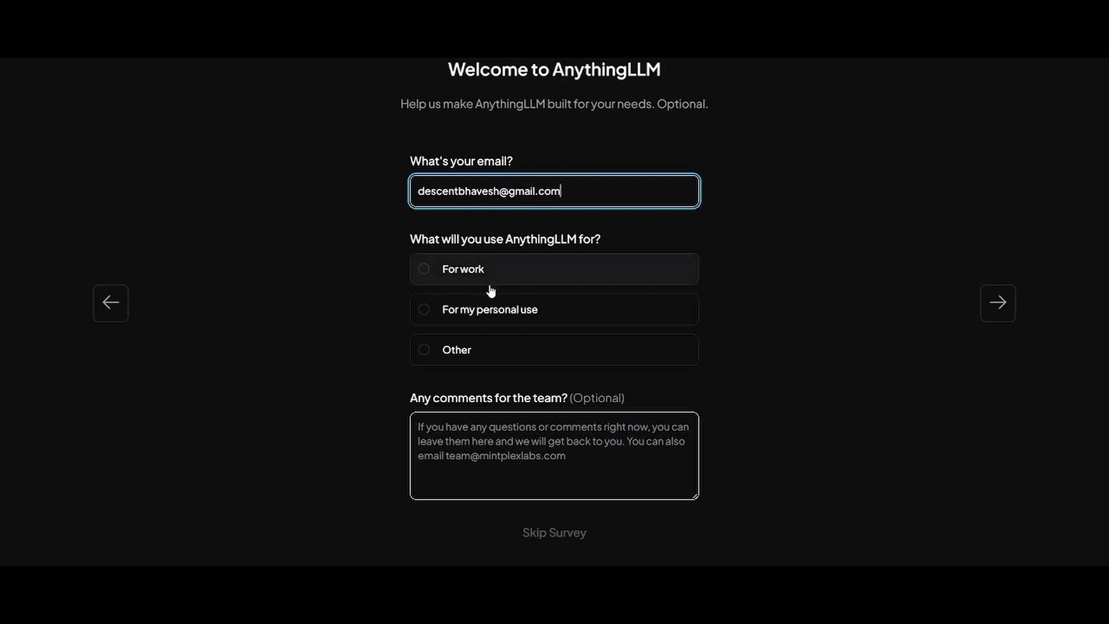
pyautogui.click(485, 312)
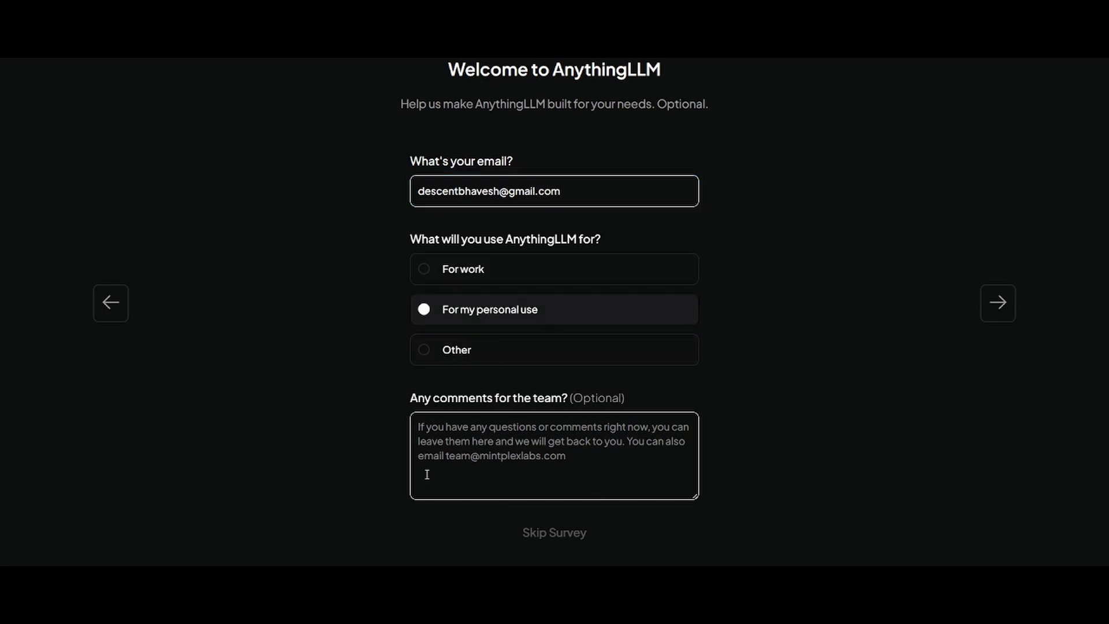
pyautogui.click(425, 433)
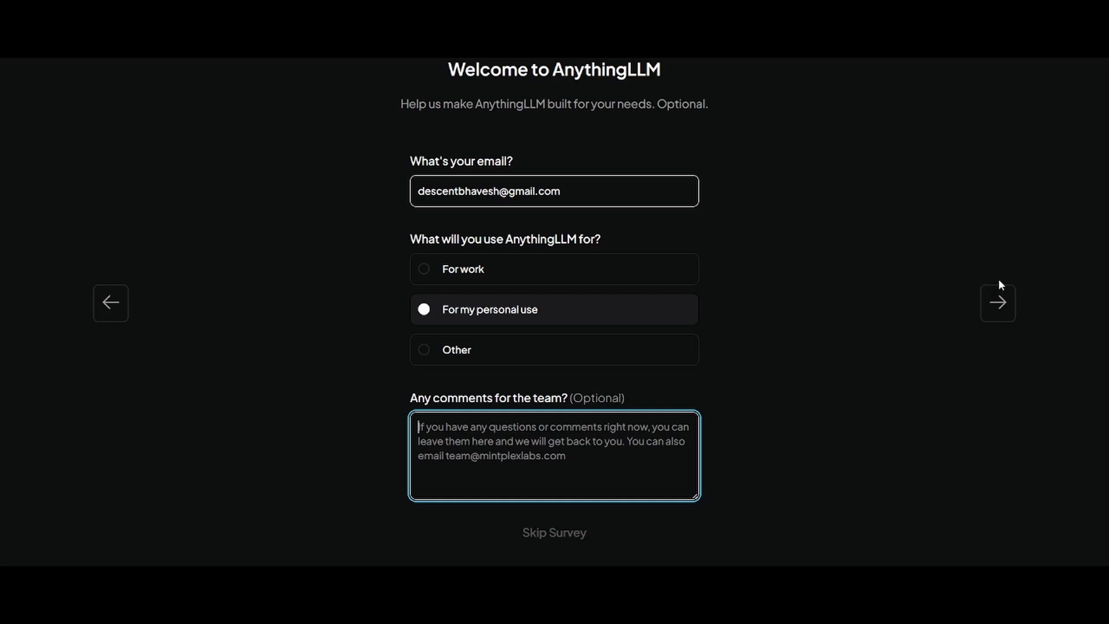
pyautogui.click(997, 302)
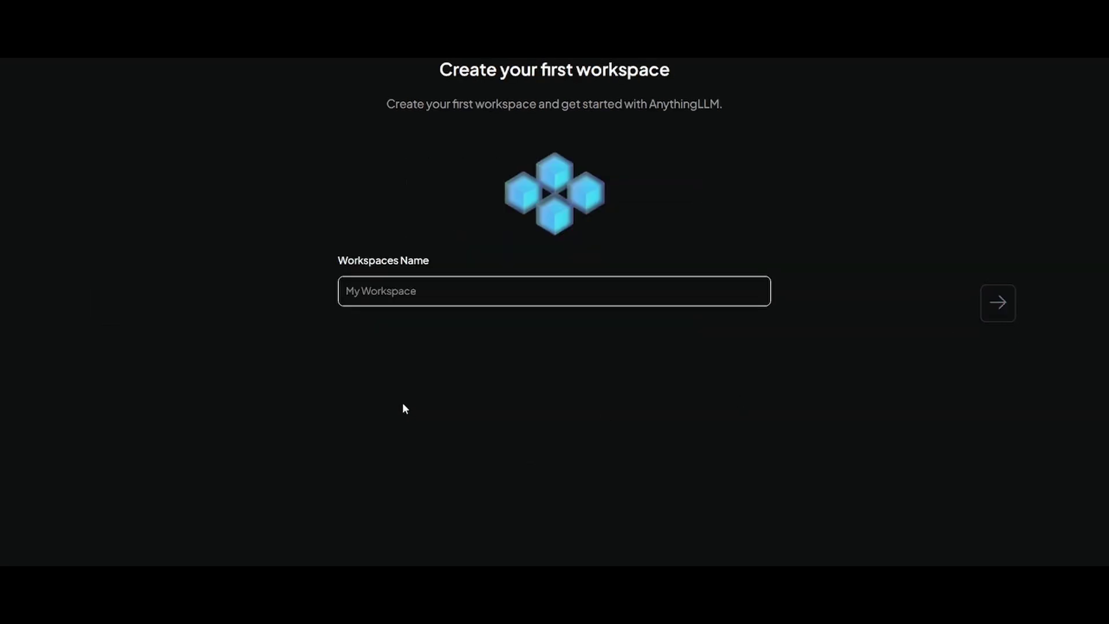
# - Create the first workspace named 'Resource Query'
pyautogui.click(560, 297)
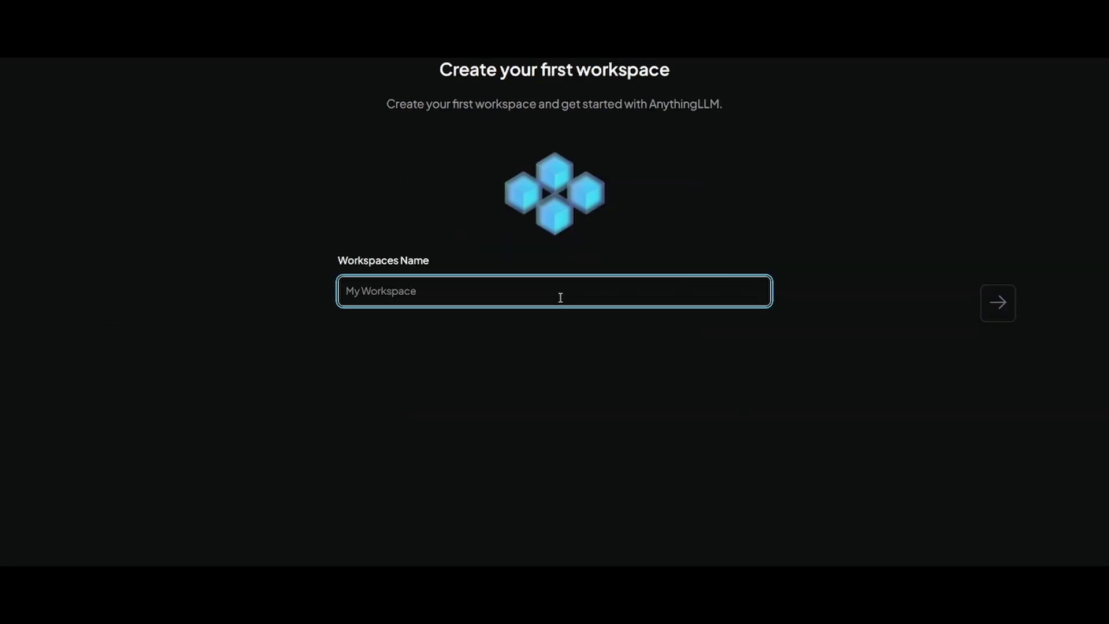
pyautogui.write('Resource Query')
pyautogui.click(996, 309)
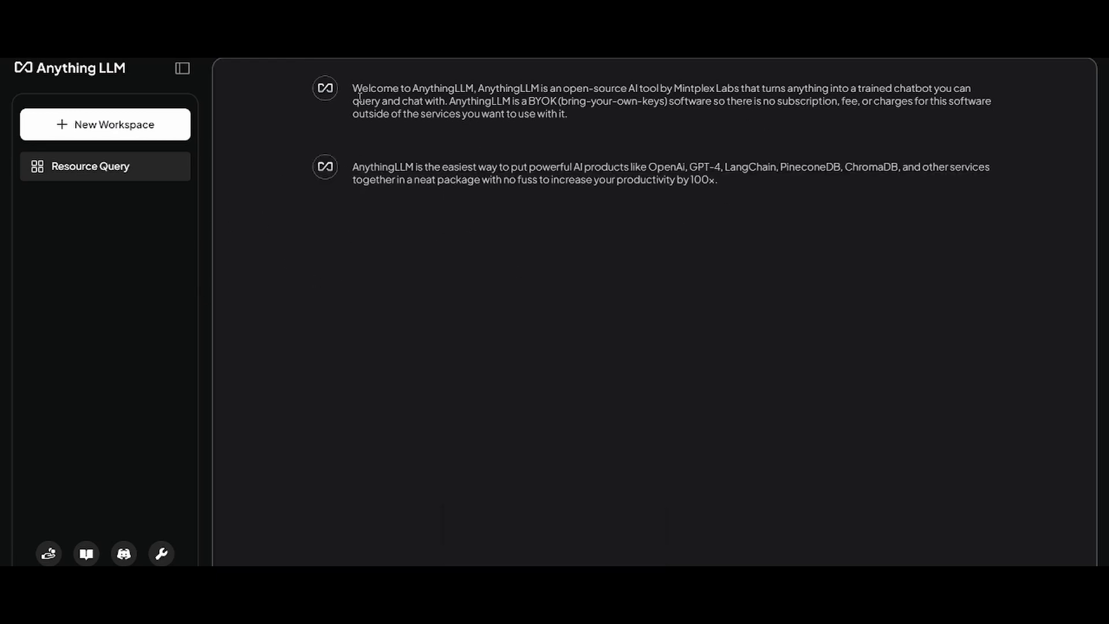
# - Open the Resource Query workspace and then the AnythingLLM documentation
pyautogui.moveTo(355, 85); pyautogui.dragTo(604, 191)
pyautogui.click(572, 228)
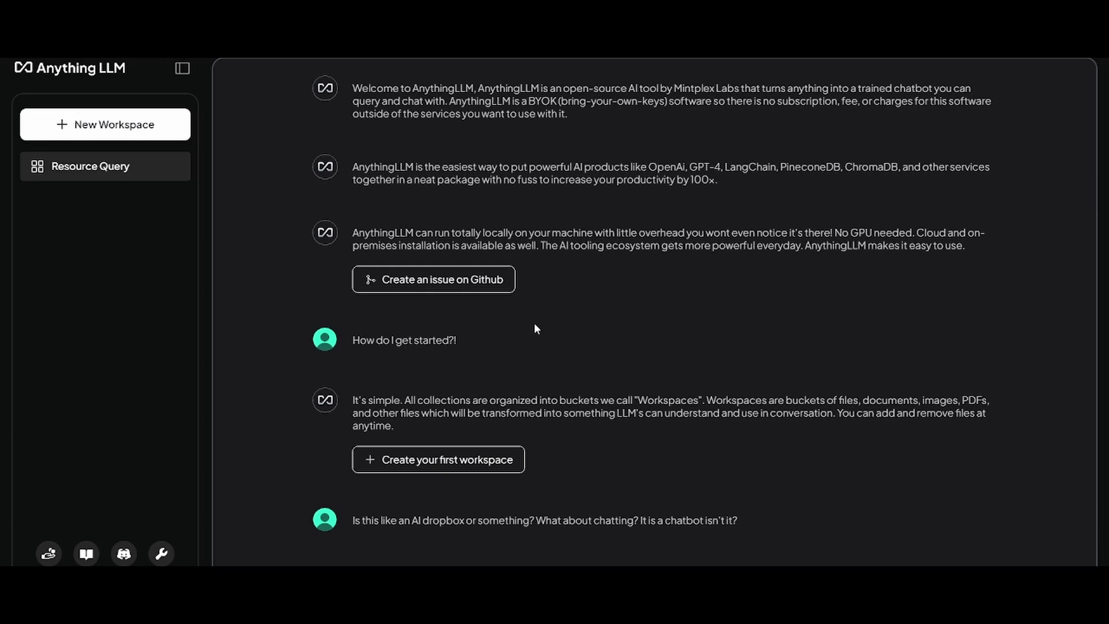
pyautogui.click(90, 166)
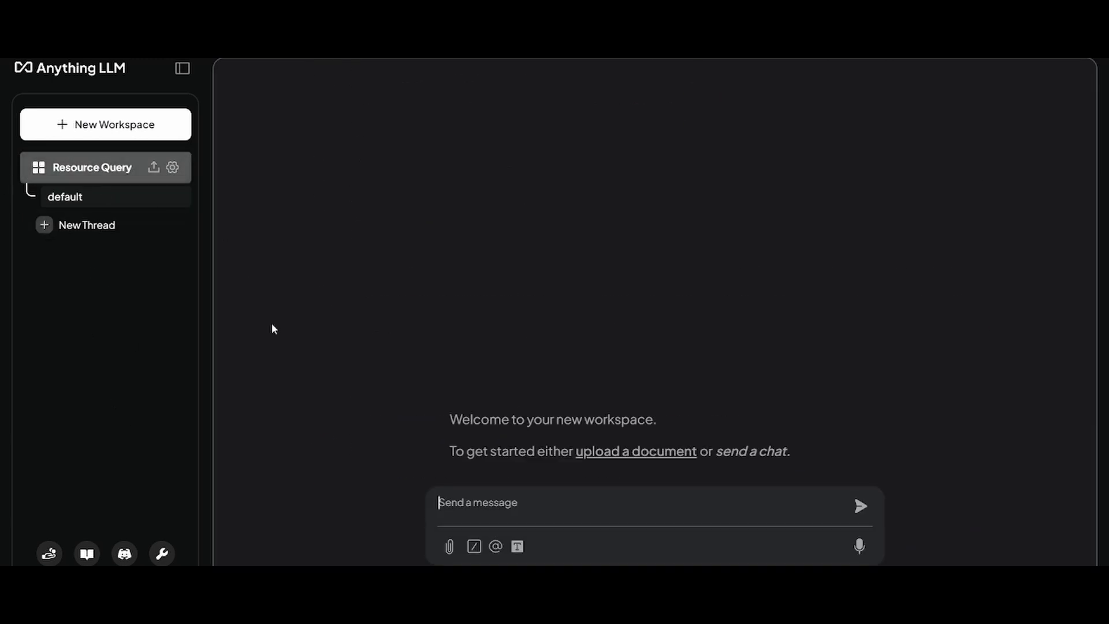
pyautogui.click(87, 553)
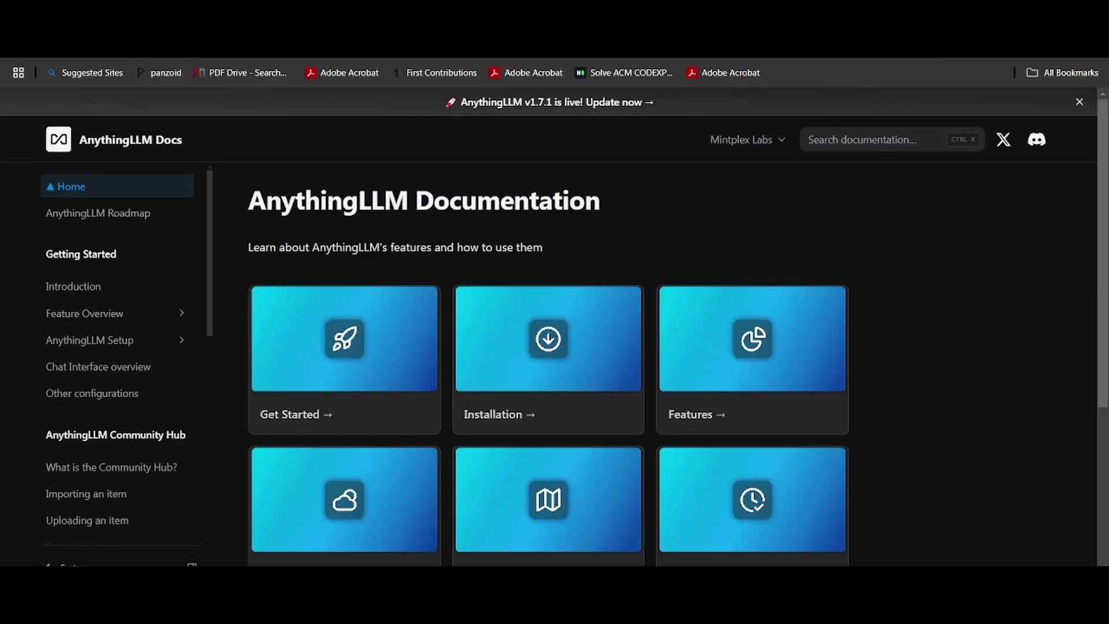
# - Return to AnythingLLM and open Settings > AI Providers > LLM to confirm Gemini 1.5 Pro Latest
pyautogui.hotkey('alt', 'Tab')
pyautogui.hotkey('alt', 'shift', 'Tab')
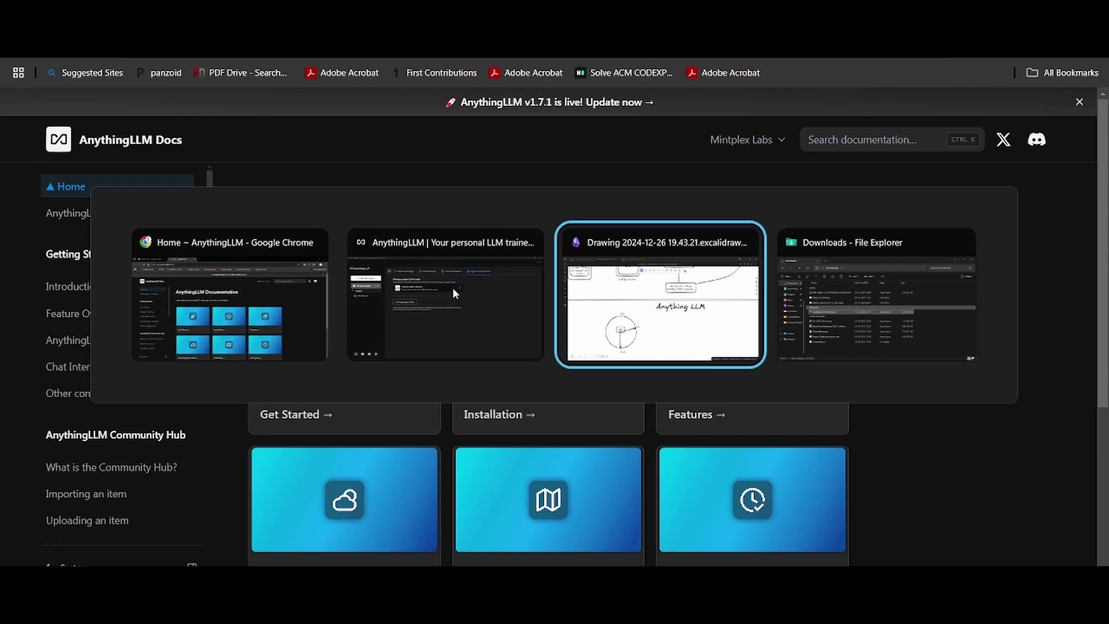
pyautogui.hotkey('alt', 'shift', 'Tab')
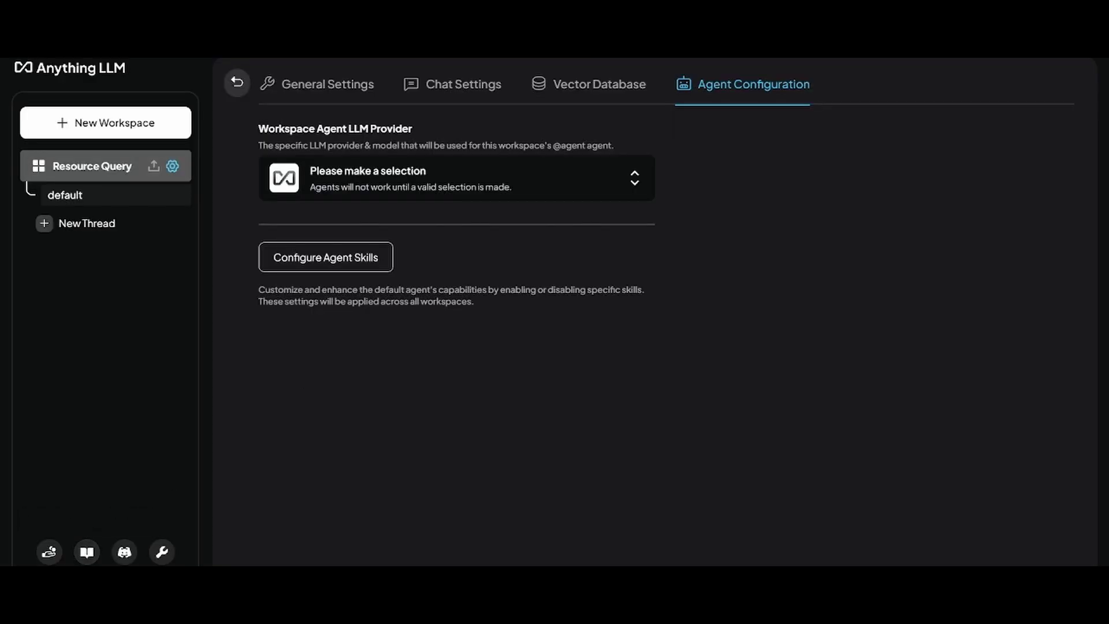
pyautogui.click(161, 552)
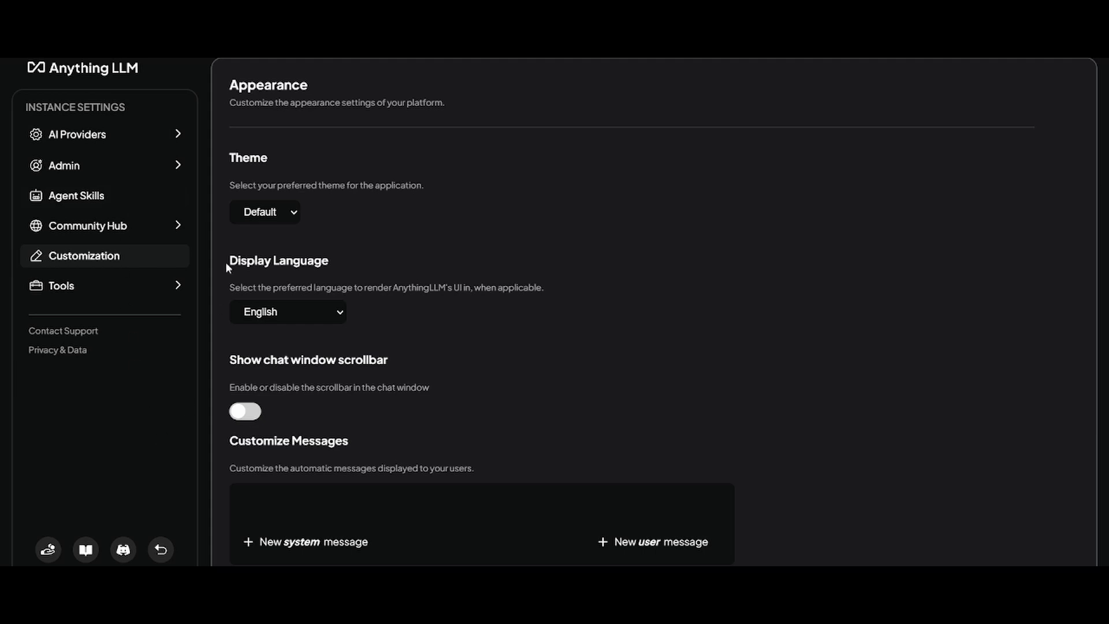
pyautogui.scroll(-1, 496, 346)
pyautogui.scroll(1, 499, 350)
pyautogui.click(100, 141)
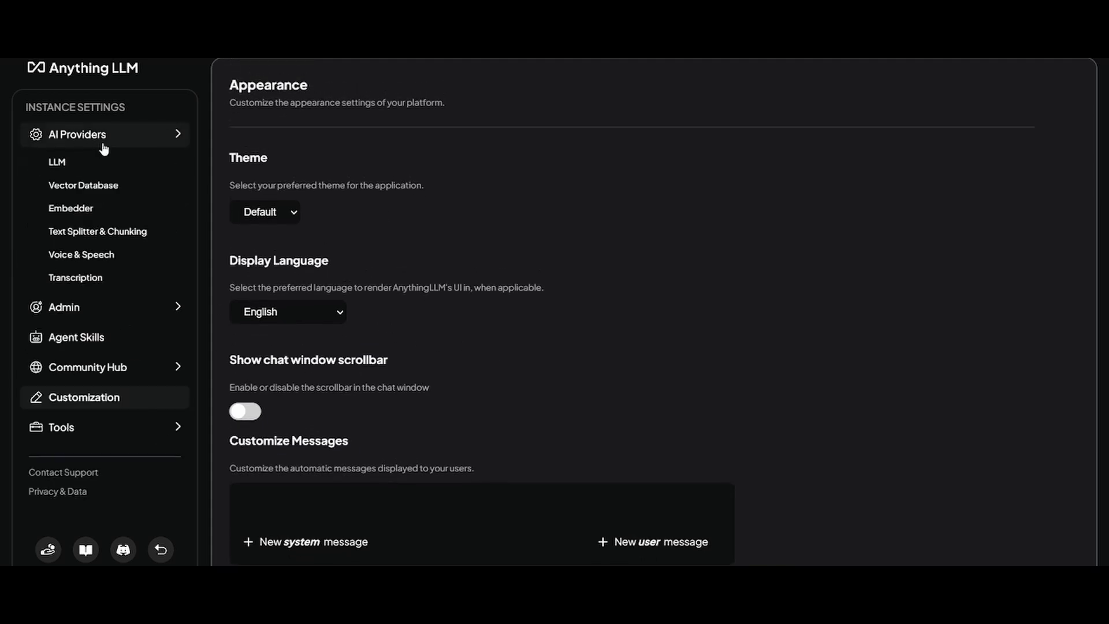
pyautogui.click(105, 166)
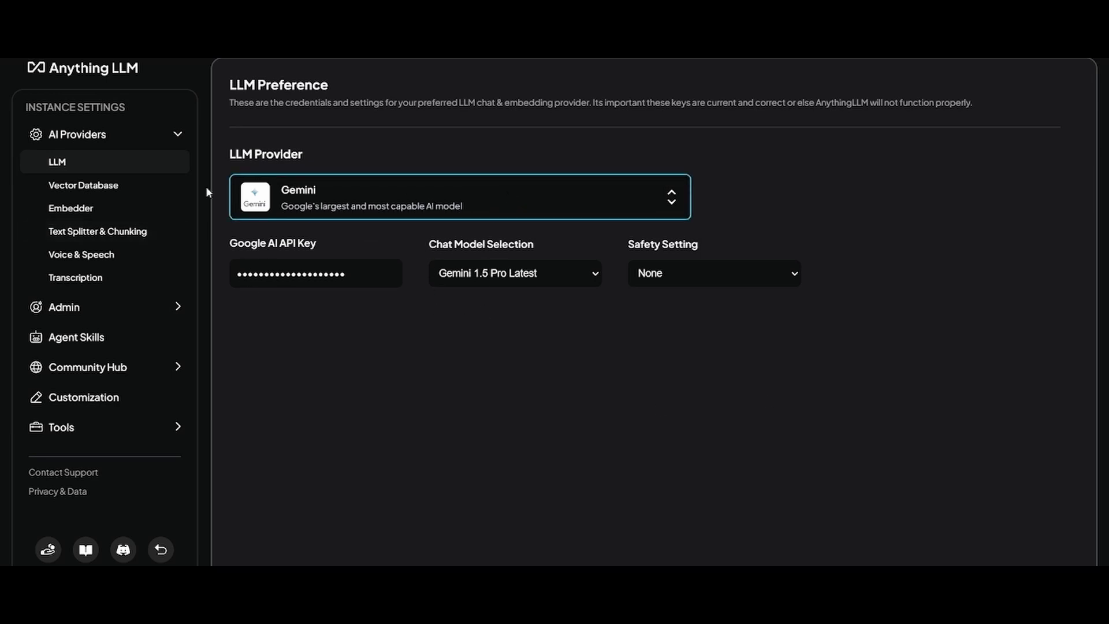
# - Keep LanceDB as the vector database provider
pyautogui.click(136, 182)
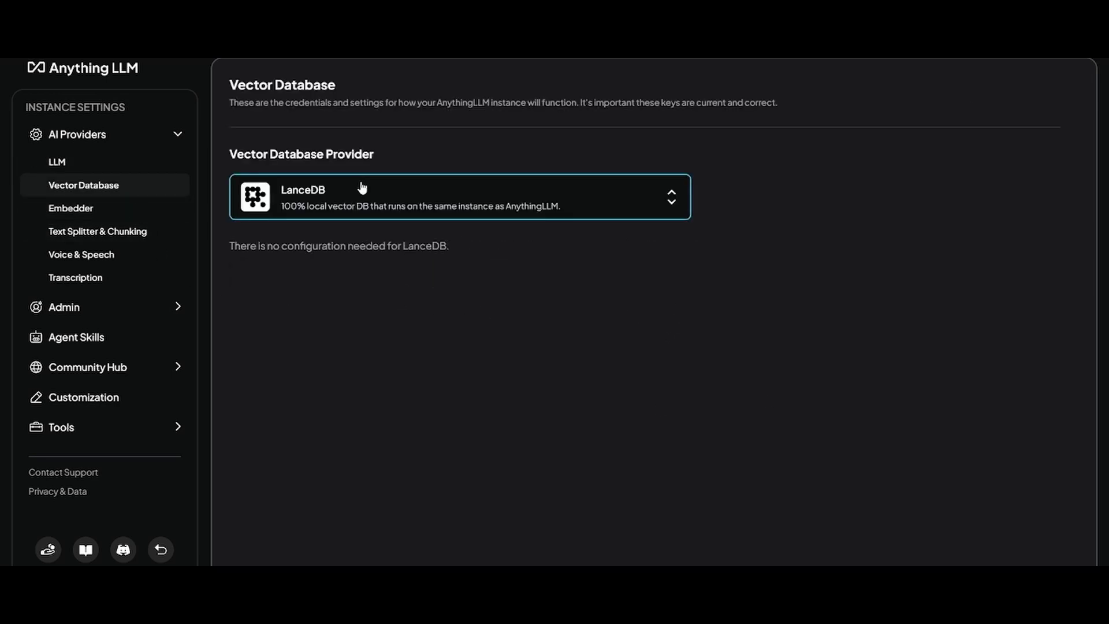
pyautogui.click(357, 212)
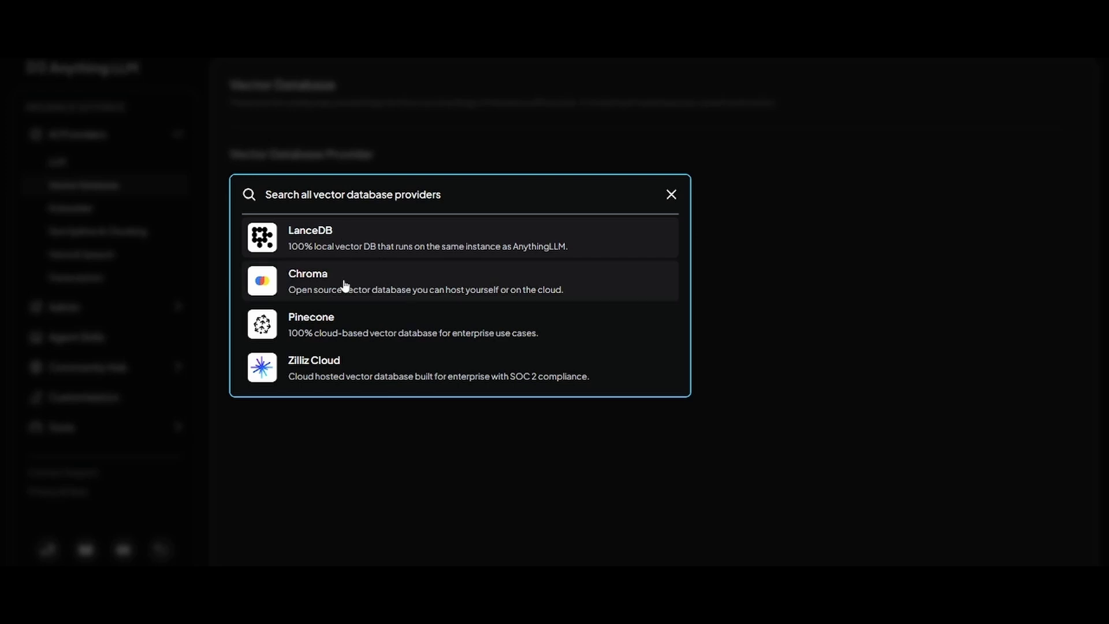
pyautogui.scroll(-3, 341, 315)
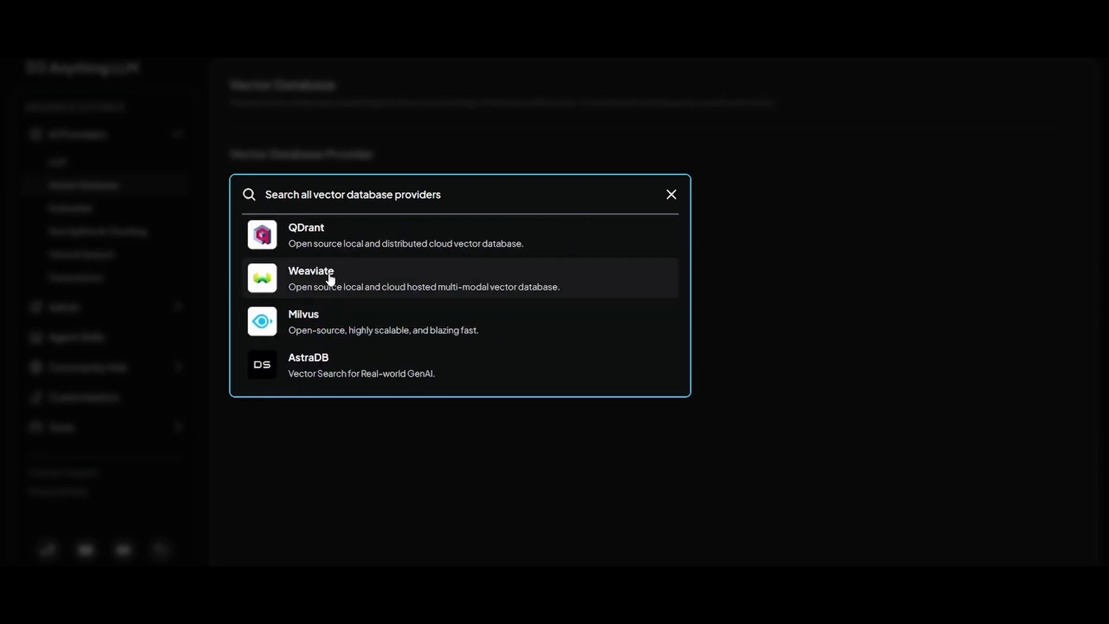
pyautogui.scroll(3, 344, 326)
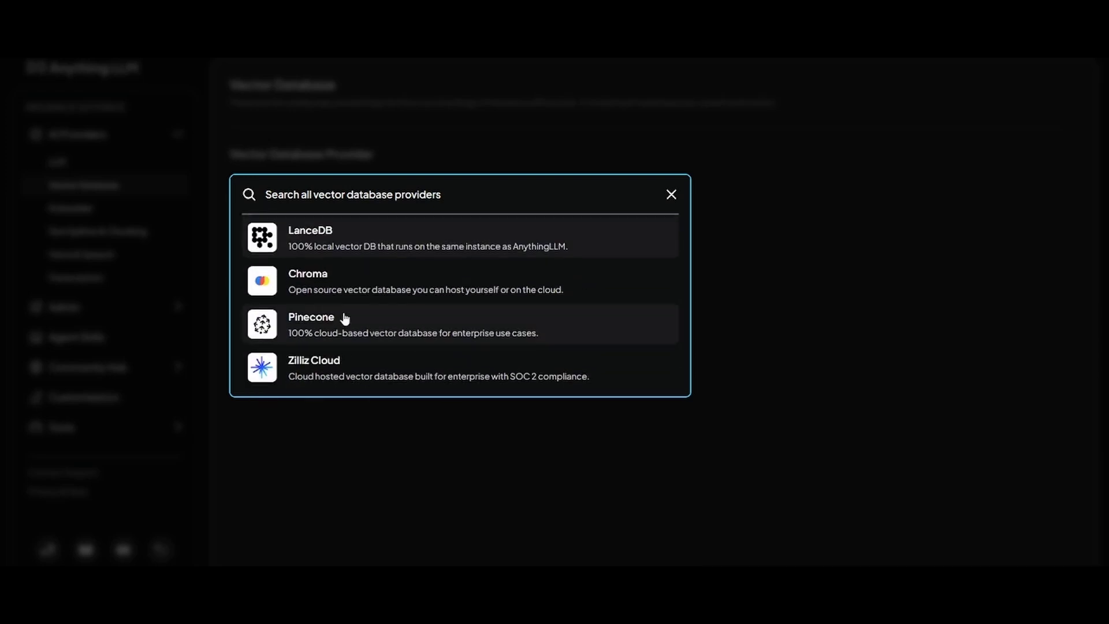
pyautogui.click(384, 246)
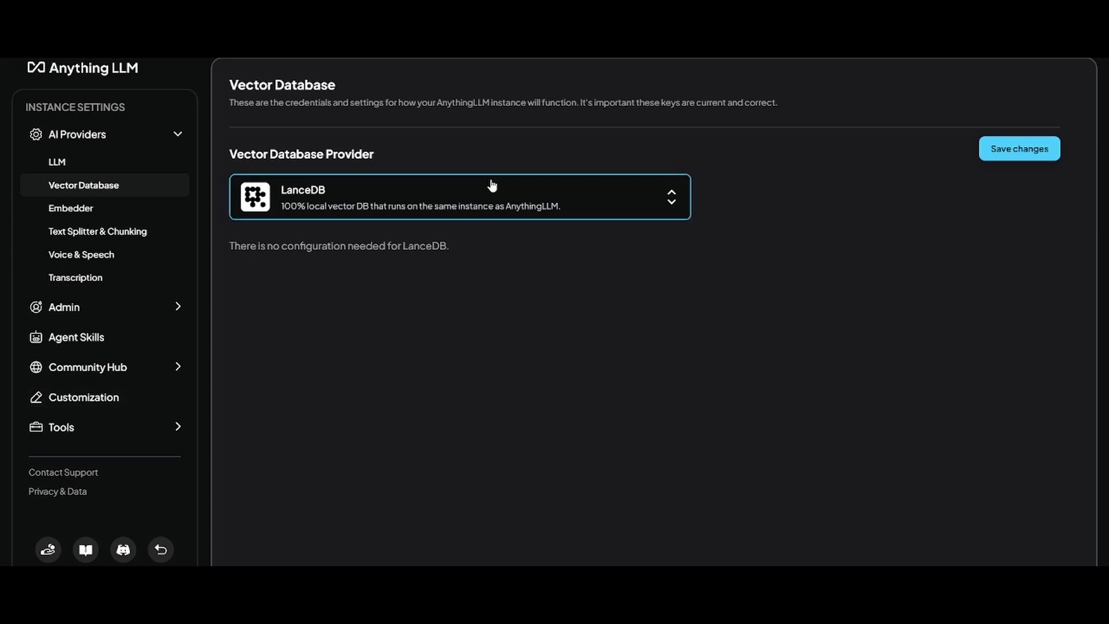
# - Keep AnythingLLM Embedder as the embedding provider in the Embedder settings
pyautogui.click(73, 211)
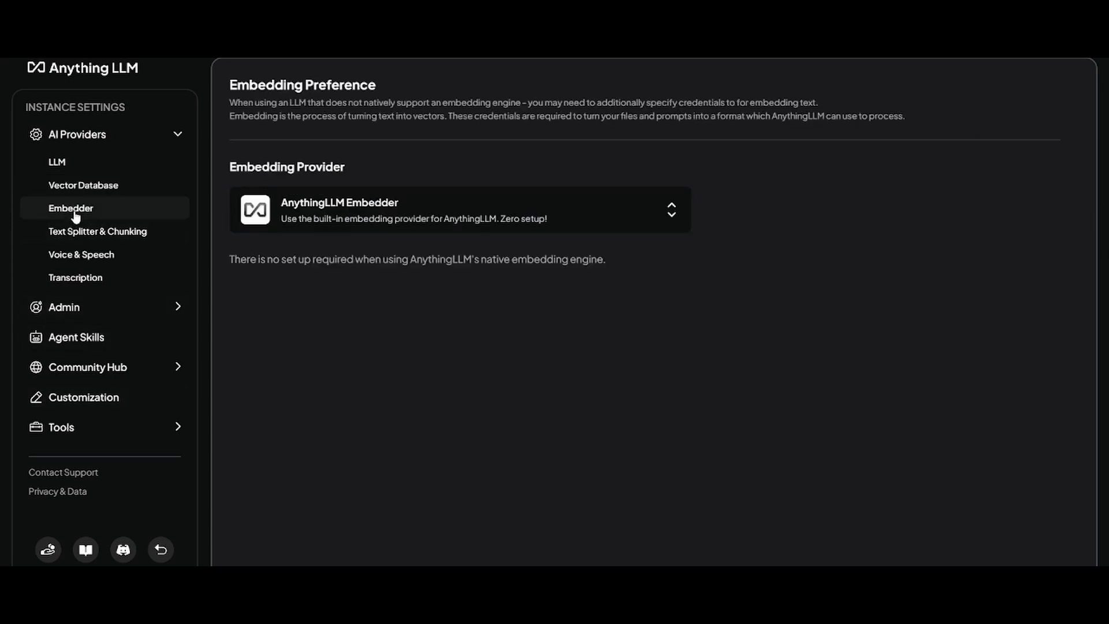
pyautogui.click(372, 212)
pyautogui.scroll(-5, 341, 327)
pyautogui.scroll(5, 341, 329)
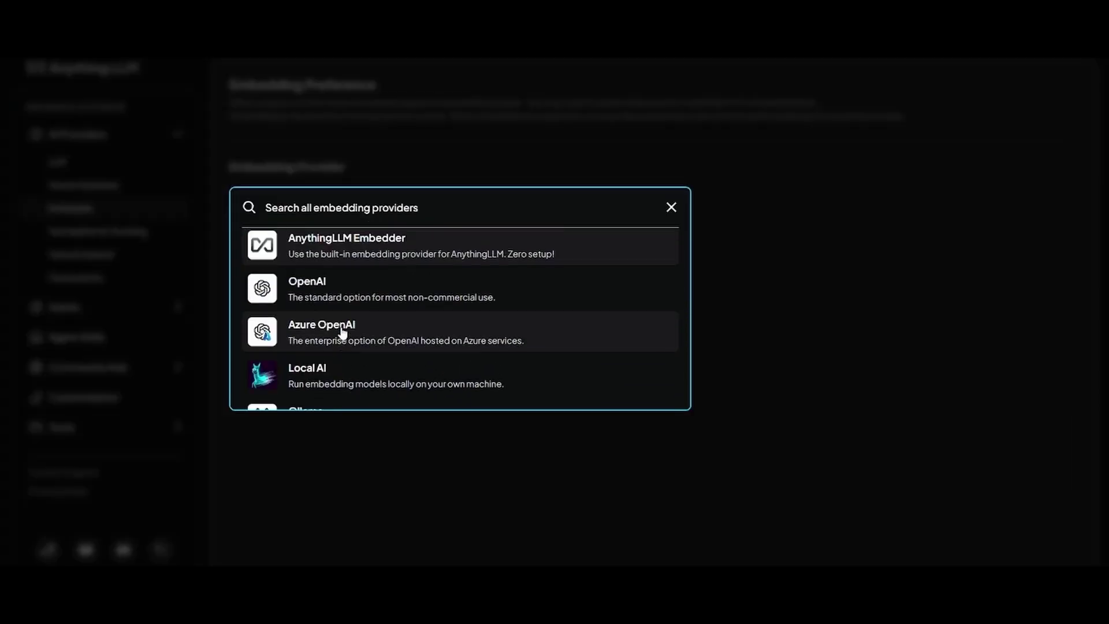
pyautogui.scroll(-5, 342, 290)
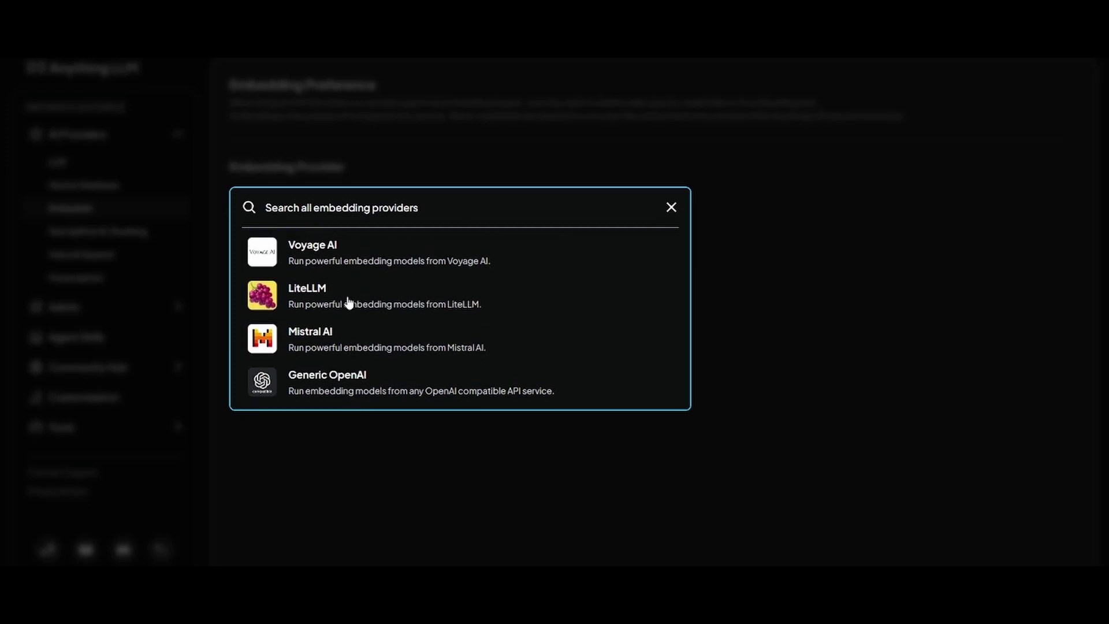
pyautogui.scroll(-1, 347, 316)
pyautogui.scroll(5, 346, 352)
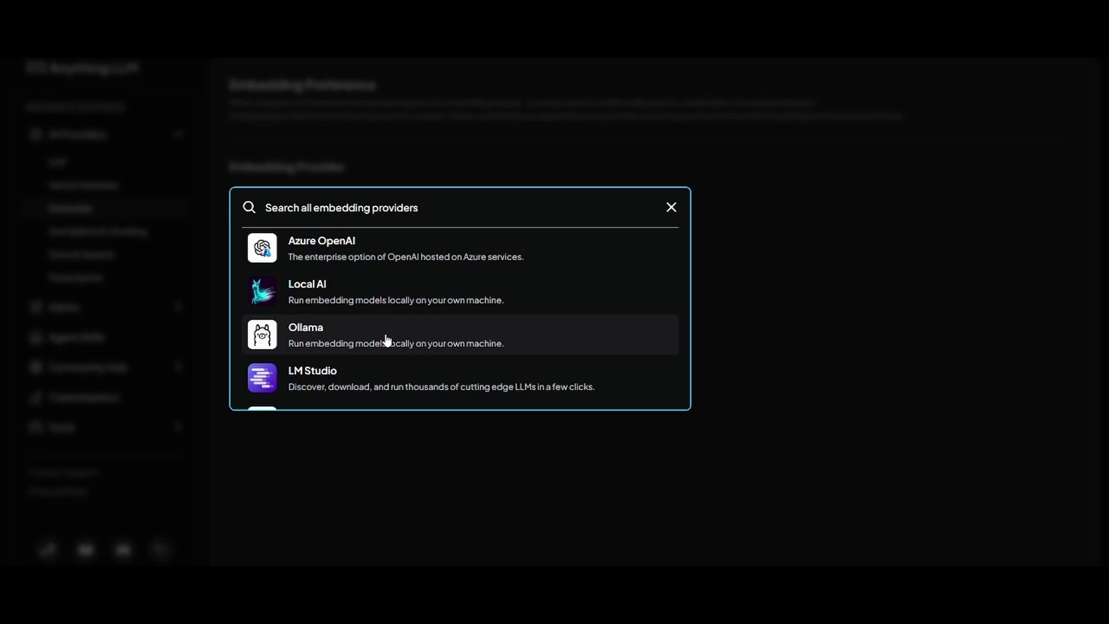
pyautogui.scroll(-4, 446, 260)
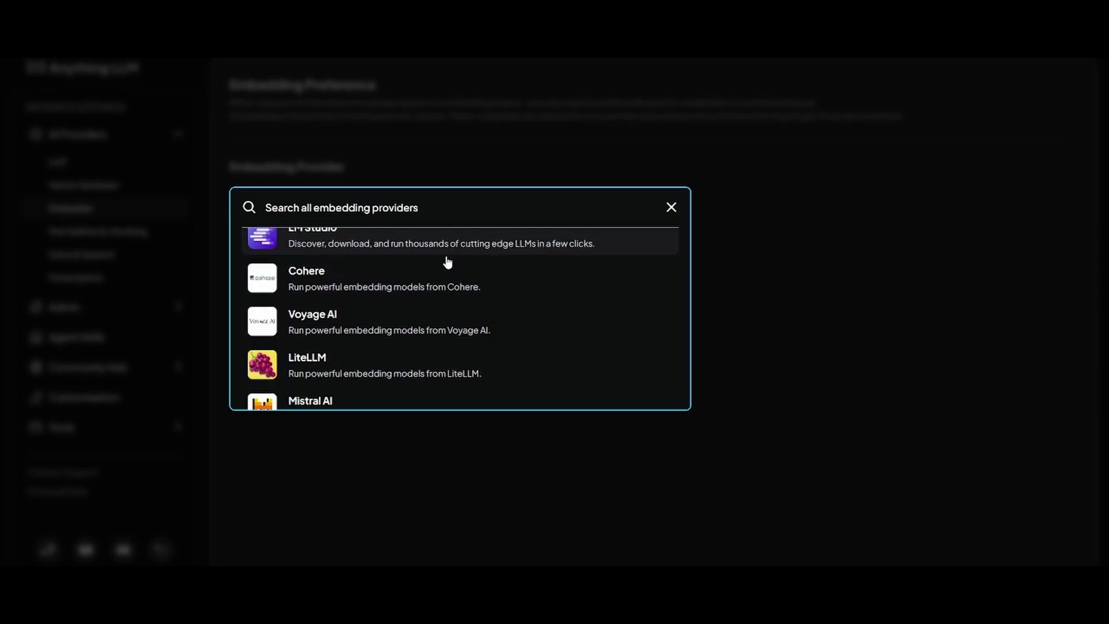
pyautogui.scroll(6, 446, 261)
pyautogui.click(447, 263)
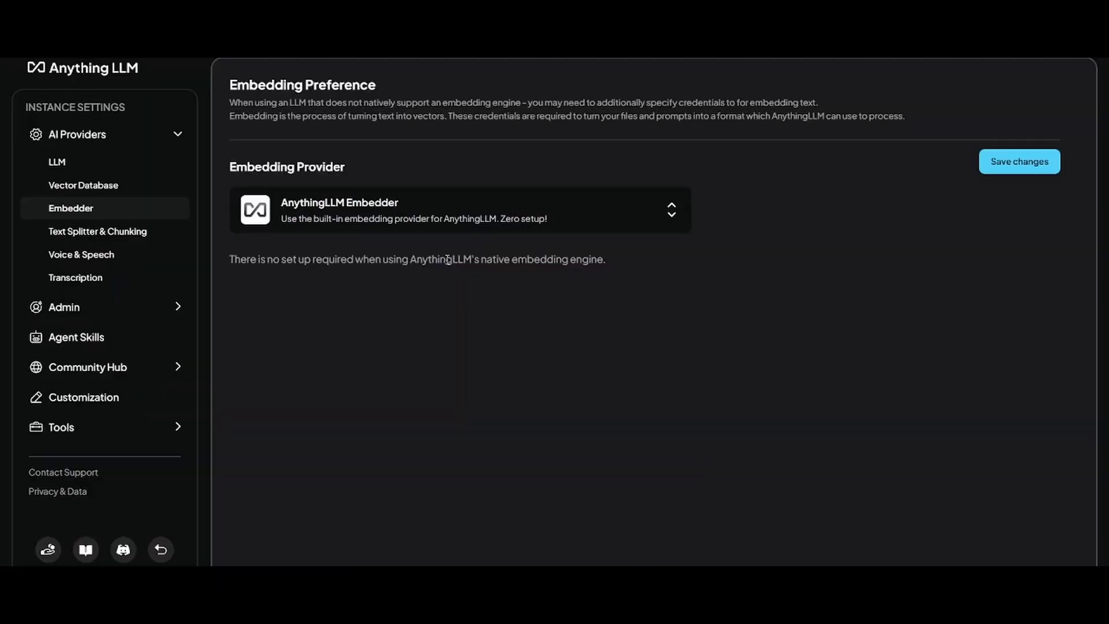
# - Review the chunking settings, leaving chunk size 1000 and overlap 20 unchanged
pyautogui.click(141, 231)
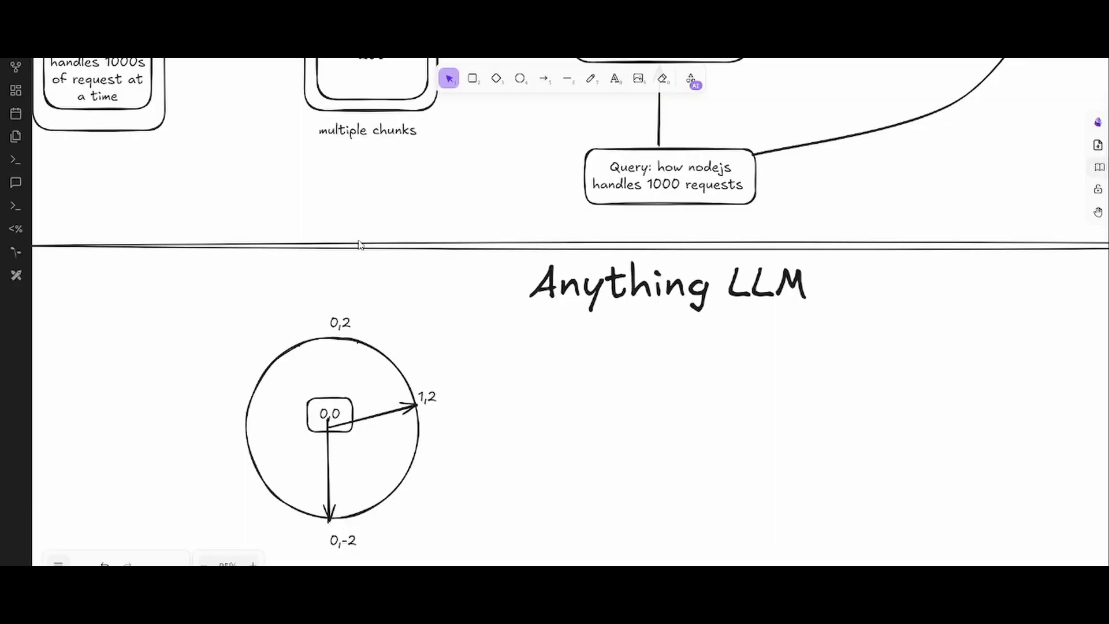
pyautogui.scroll(5, 314, 169)
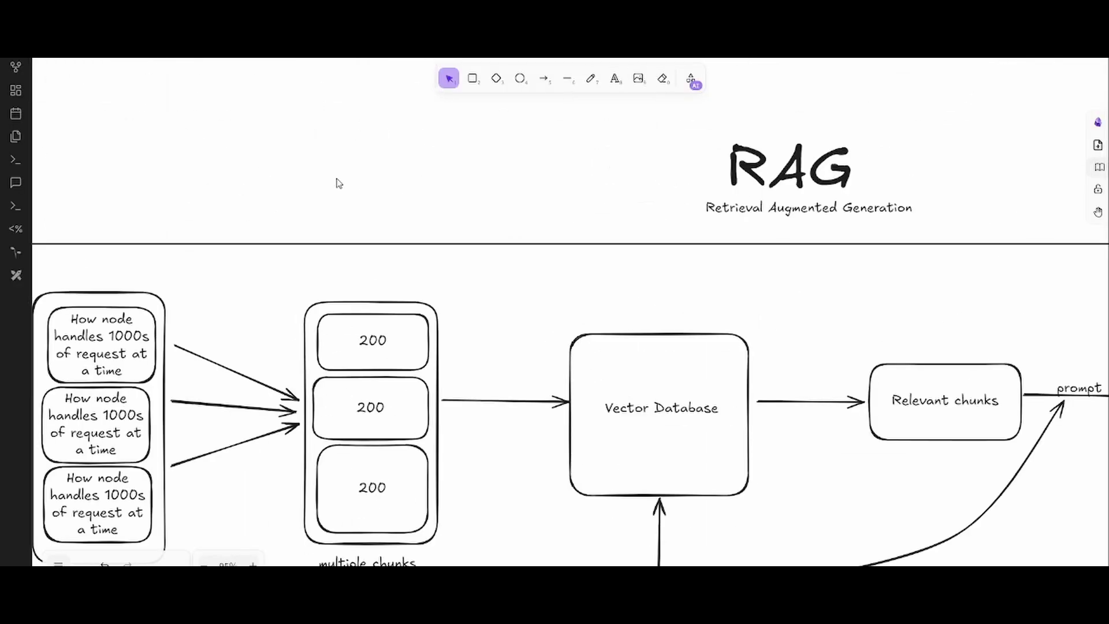
pyautogui.scroll(-3, 323, 201)
pyautogui.doubleClick(374, 198)
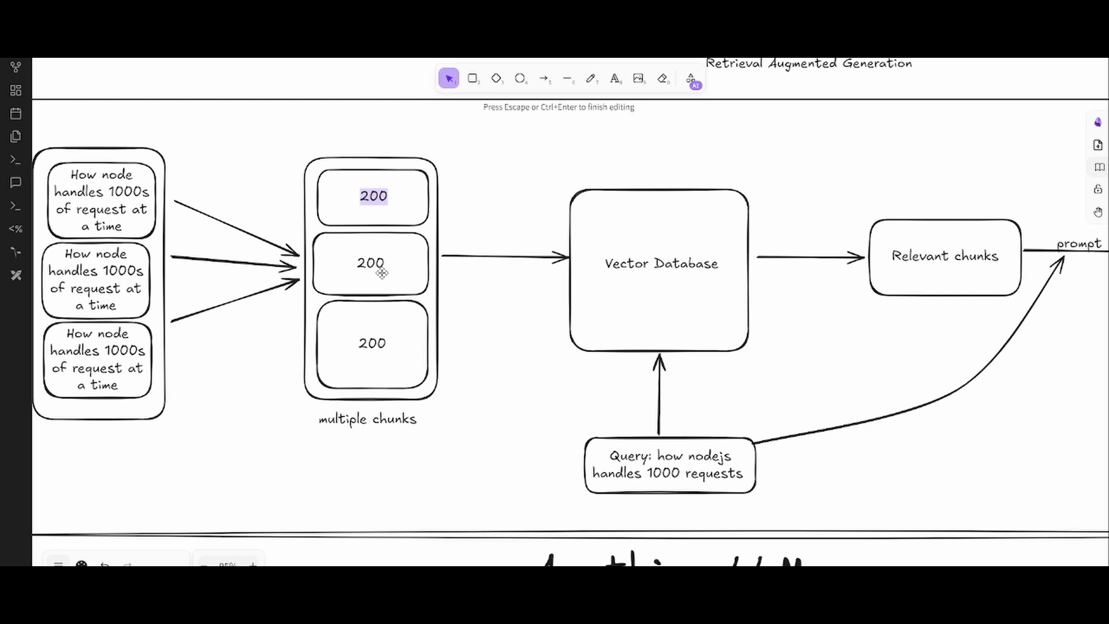
pyautogui.click(494, 179)
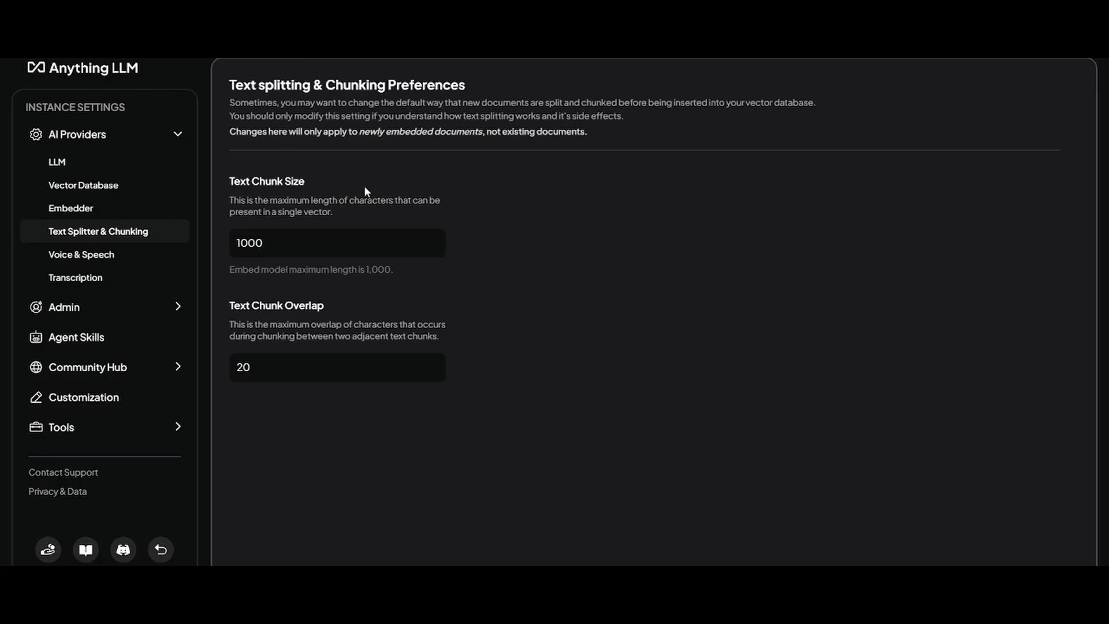
pyautogui.doubleClick(244, 367)
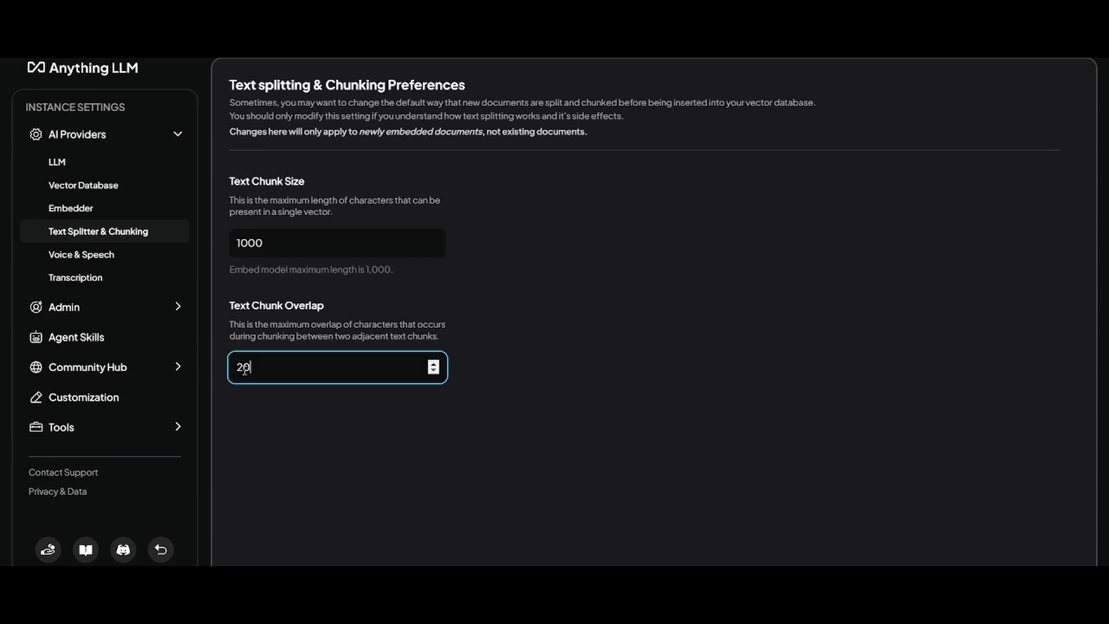
pyautogui.click(493, 399)
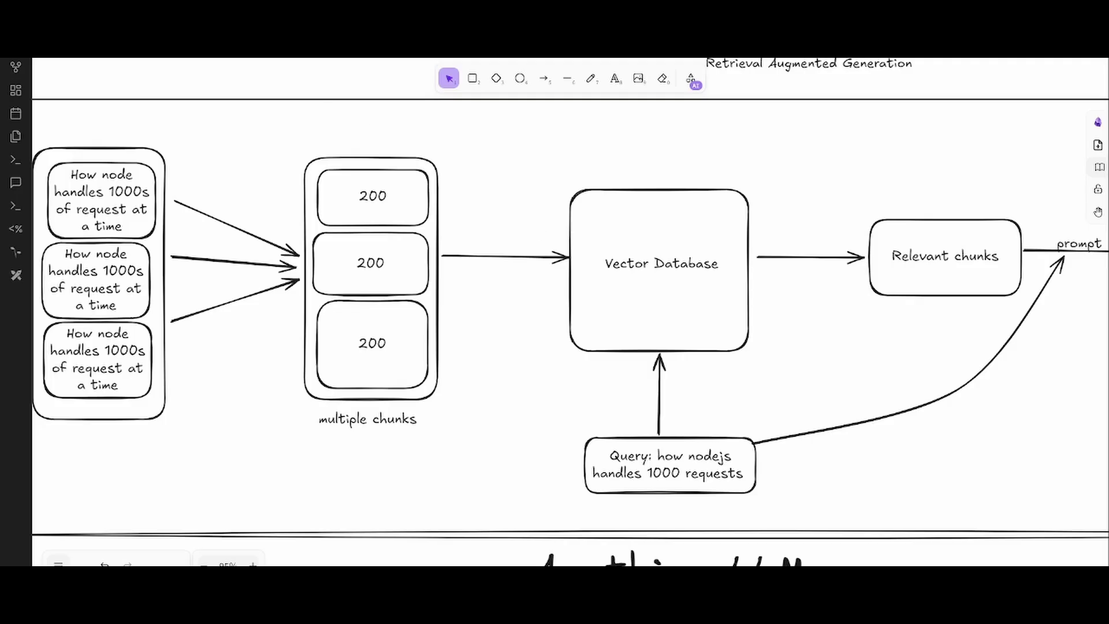
# - Switch to the Node.js note and scroll through its embedded PIXEL506 requests-per-second article
pyautogui.click(354, 61)
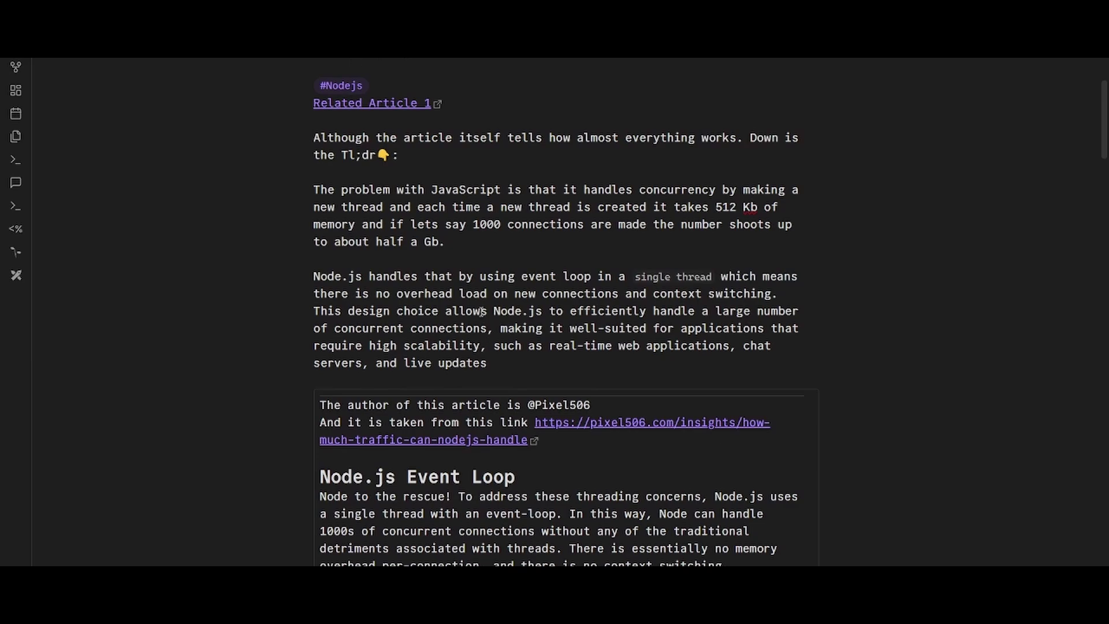
pyautogui.scroll(-5, 481, 312)
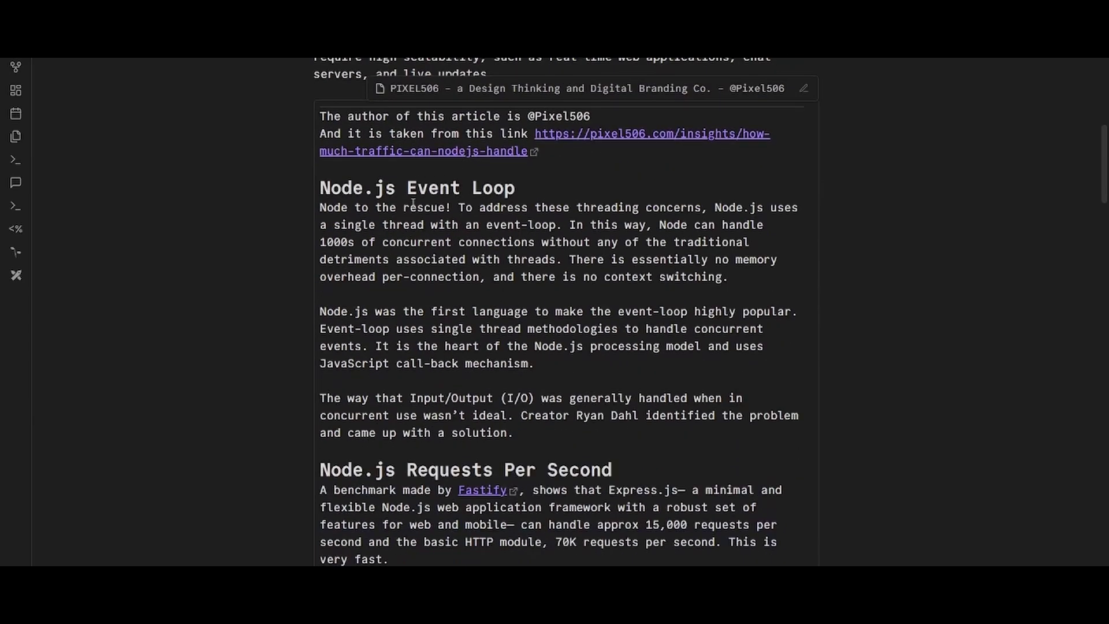
pyautogui.scroll(-3, 413, 202)
pyautogui.scroll(3, 409, 252)
pyautogui.scroll(-5, 460, 266)
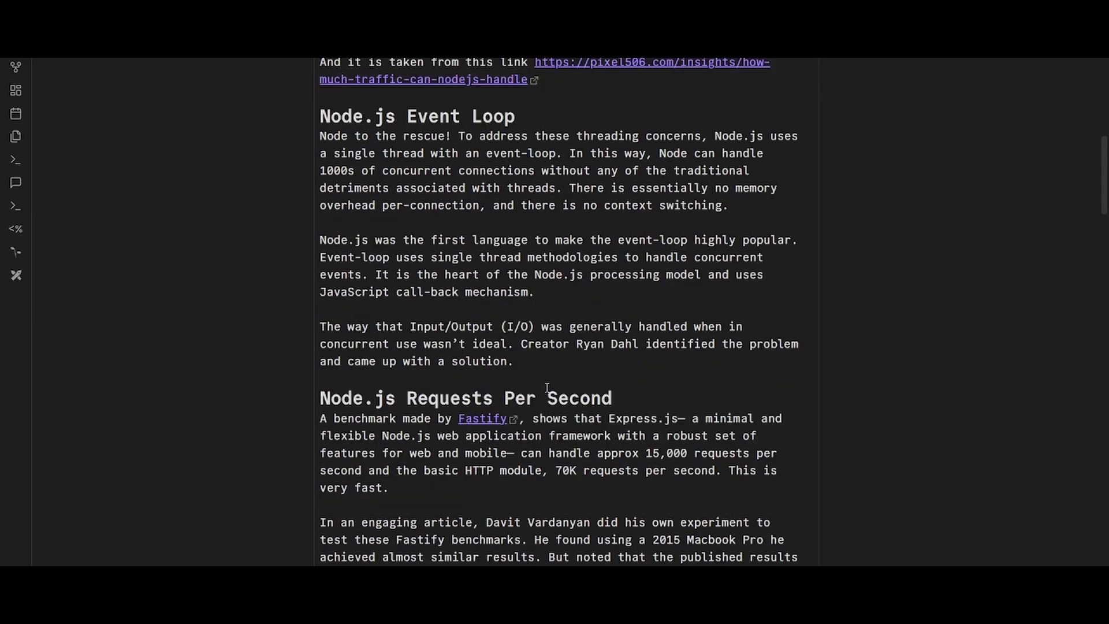
pyautogui.scroll(8, 487, 265)
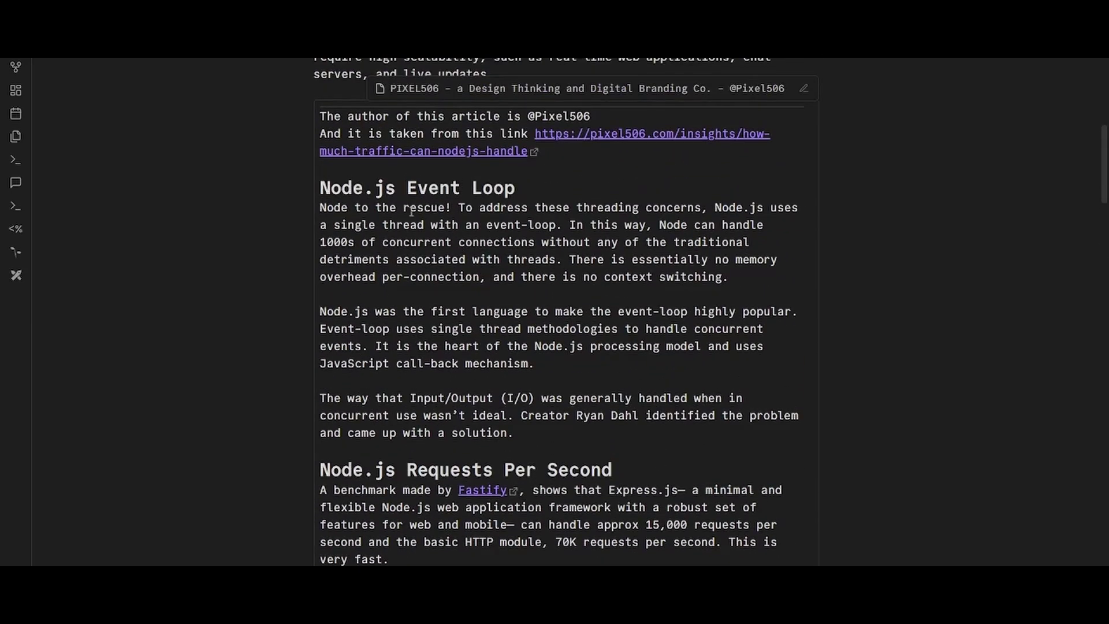
pyautogui.scroll(-10, 412, 210)
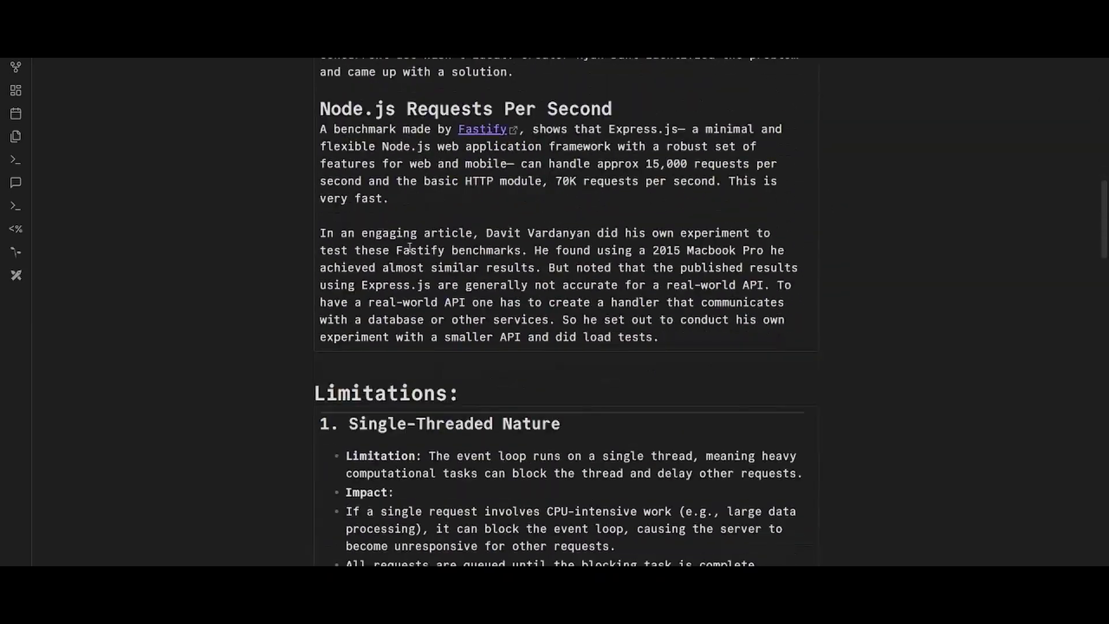
pyautogui.scroll(4, 514, 172)
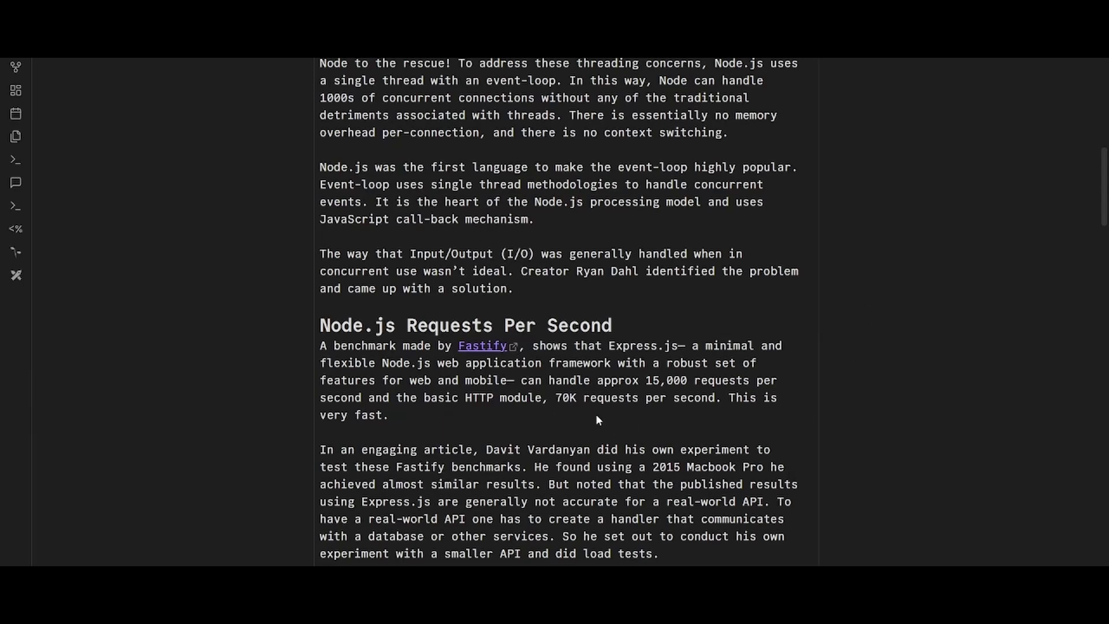
pyautogui.scroll(-1, 588, 403)
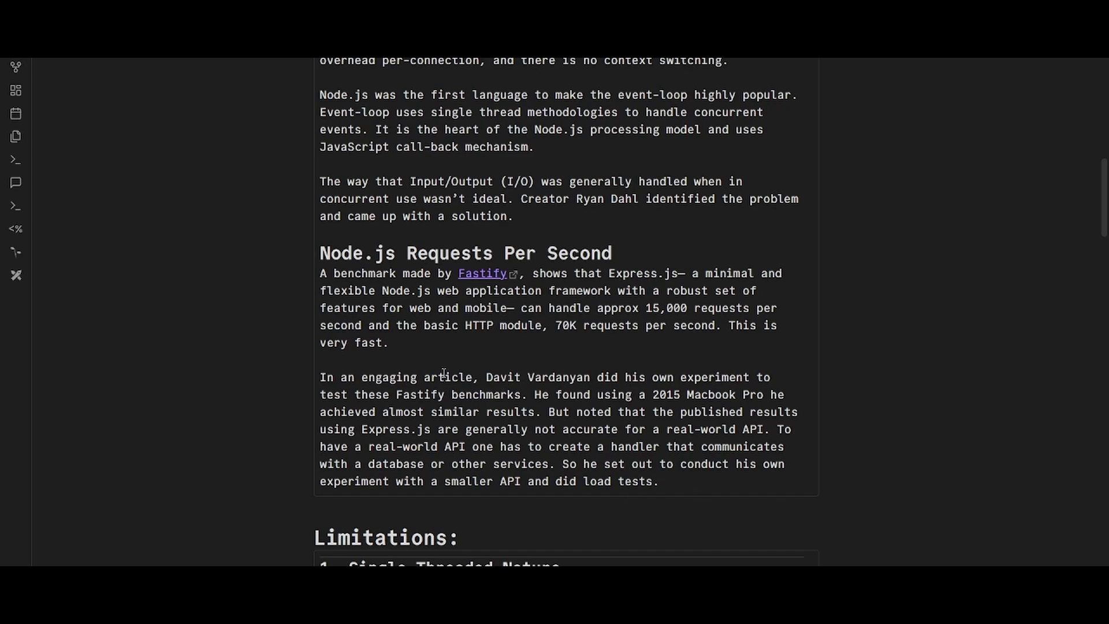
pyautogui.scroll(3, 399, 306)
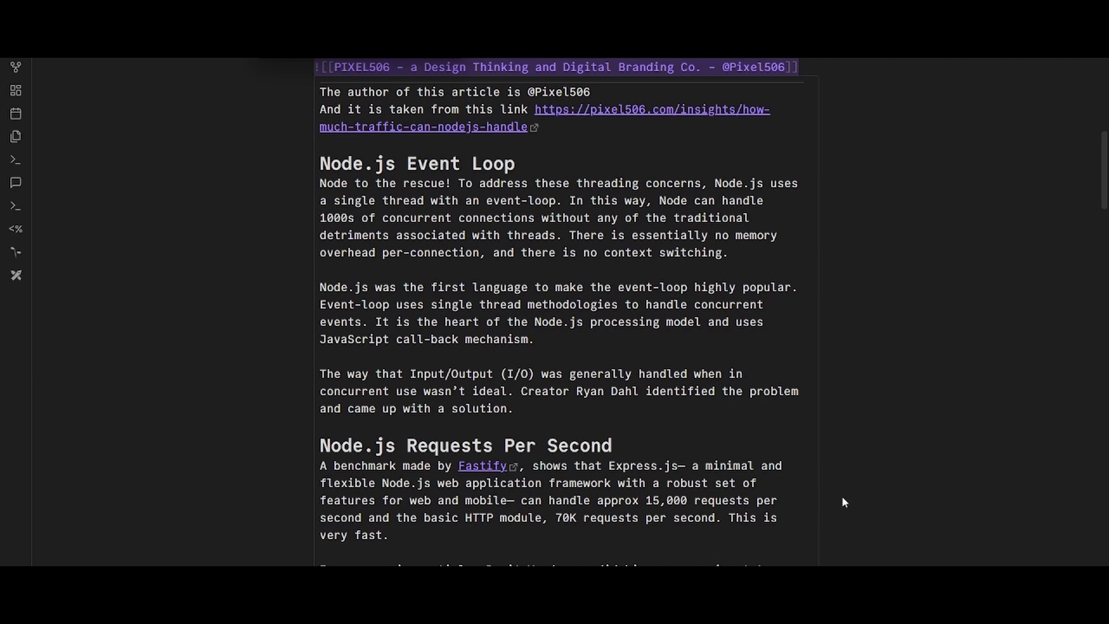
pyautogui.click(679, 405)
pyautogui.scroll(-1, 679, 404)
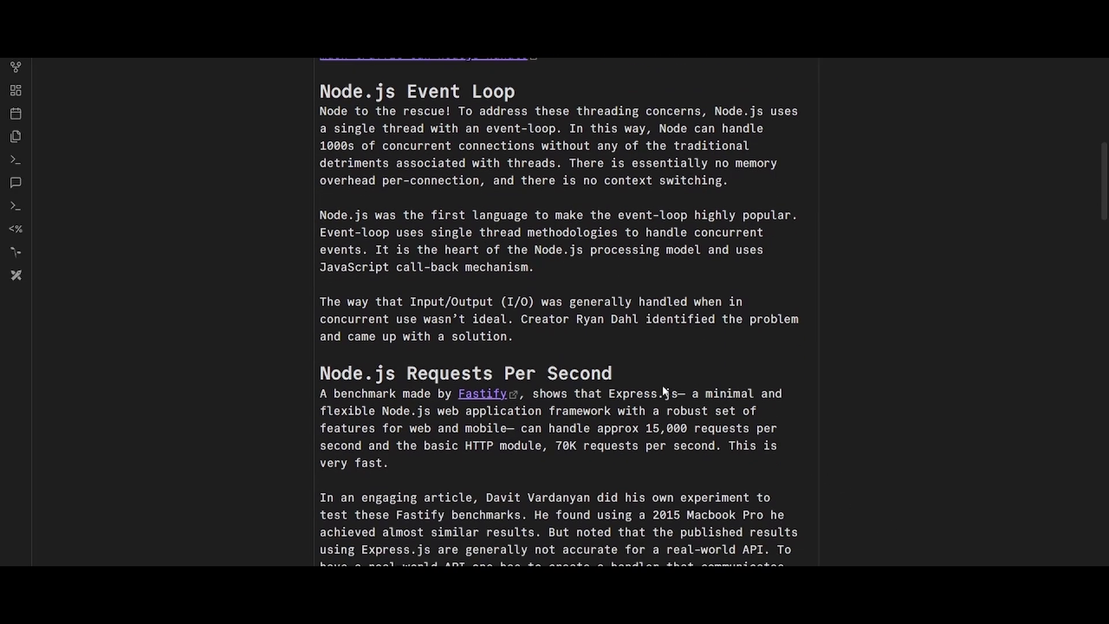
pyautogui.scroll(-2, 627, 477)
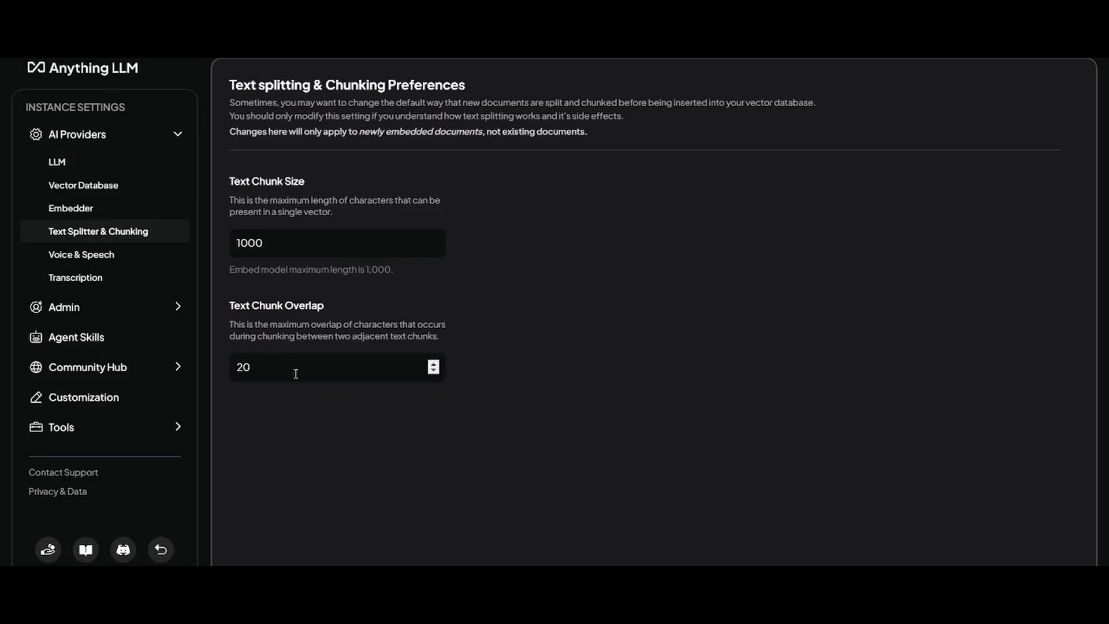
# - Look over the Voice & Speech and Transcription settings, then go to Agent Skills
pyautogui.click(110, 261)
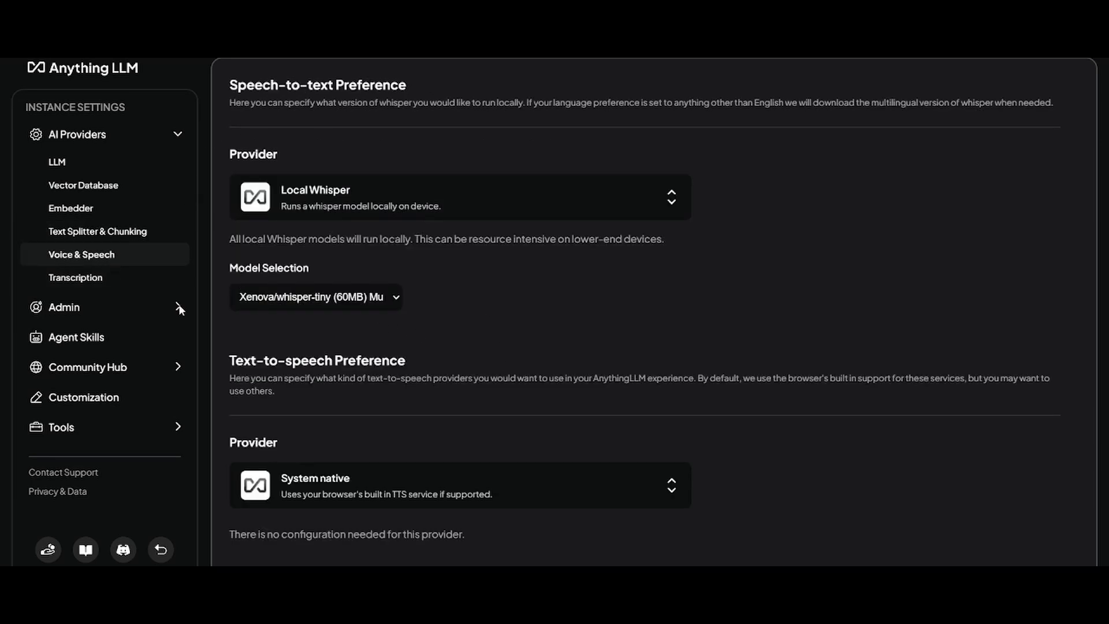
pyautogui.click(146, 279)
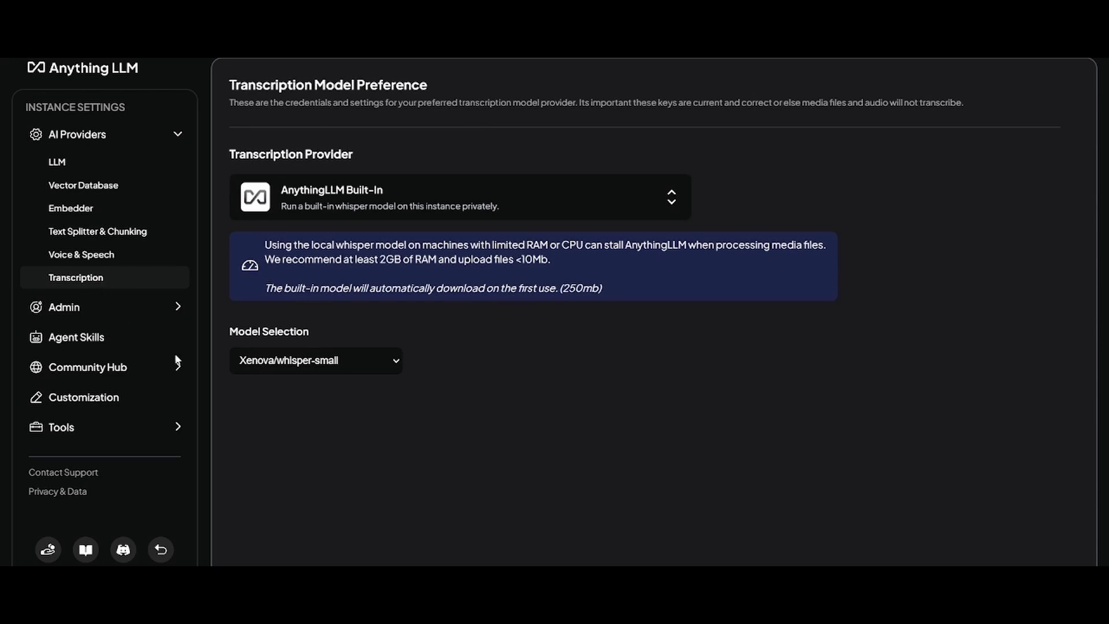
pyautogui.click(156, 307)
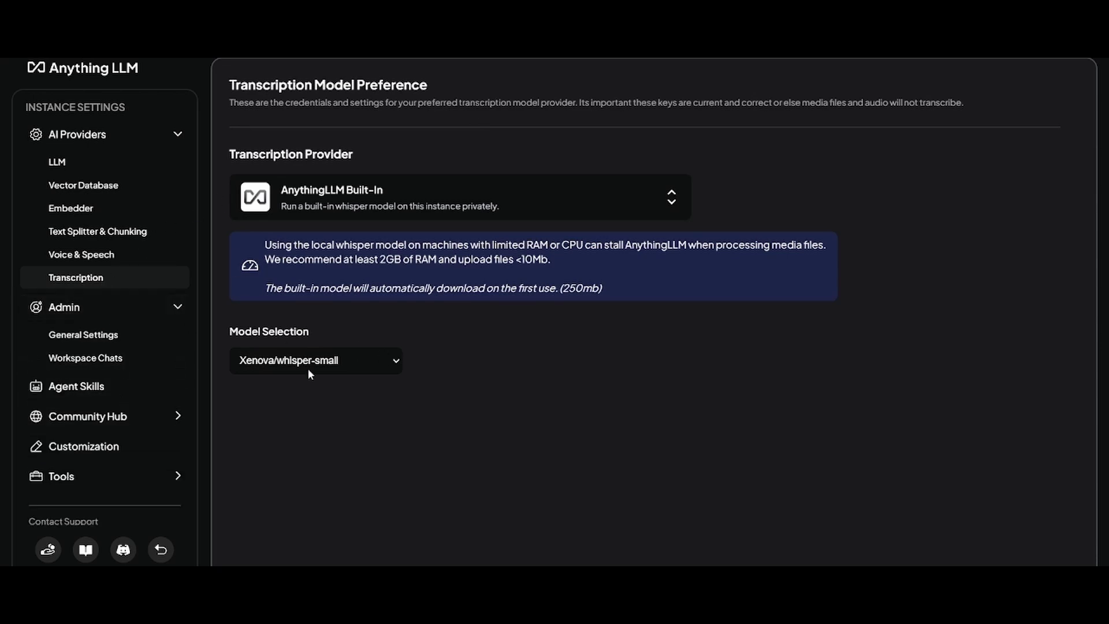
pyautogui.click(149, 388)
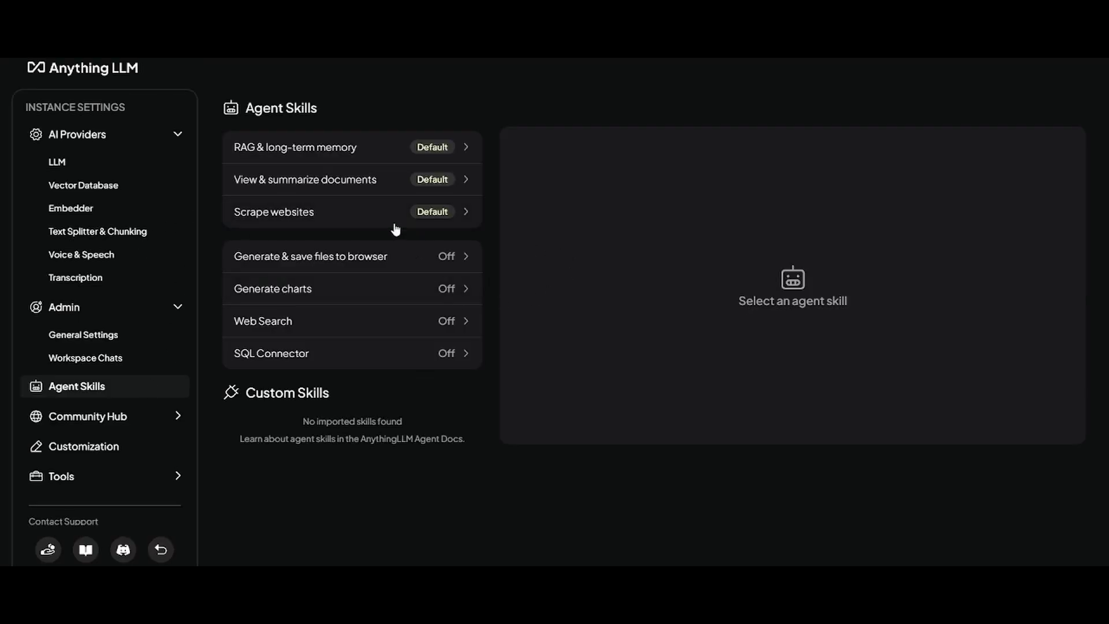
# - Review the RAG memory, Web Search, summarize documents, Scrape websites and SQL Connector skill details
pyautogui.click(369, 161)
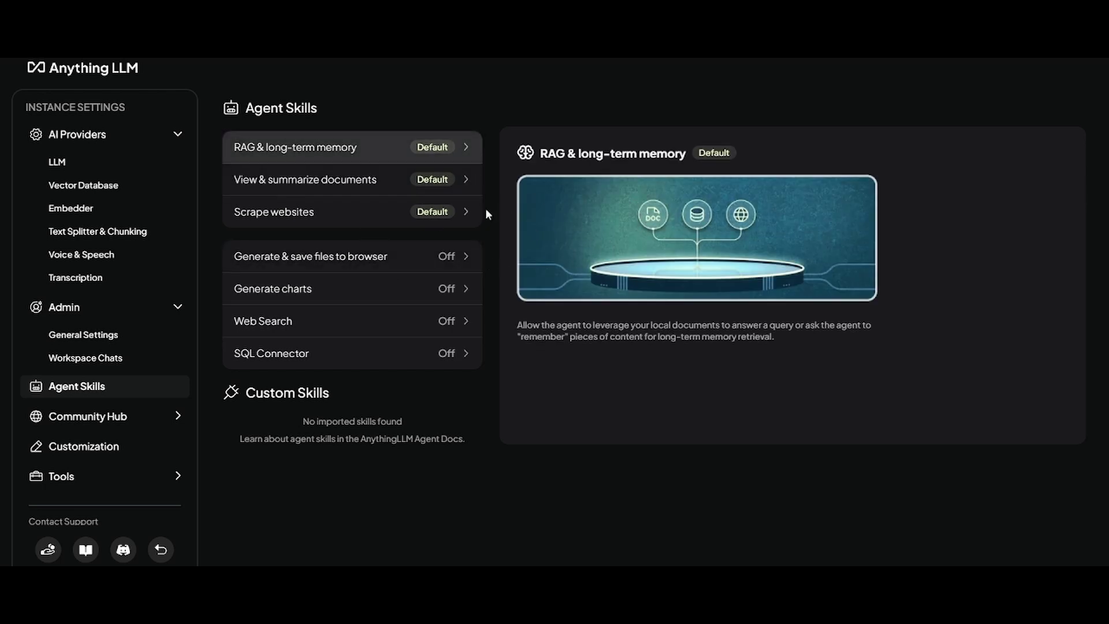
pyautogui.click(378, 317)
pyautogui.click(386, 188)
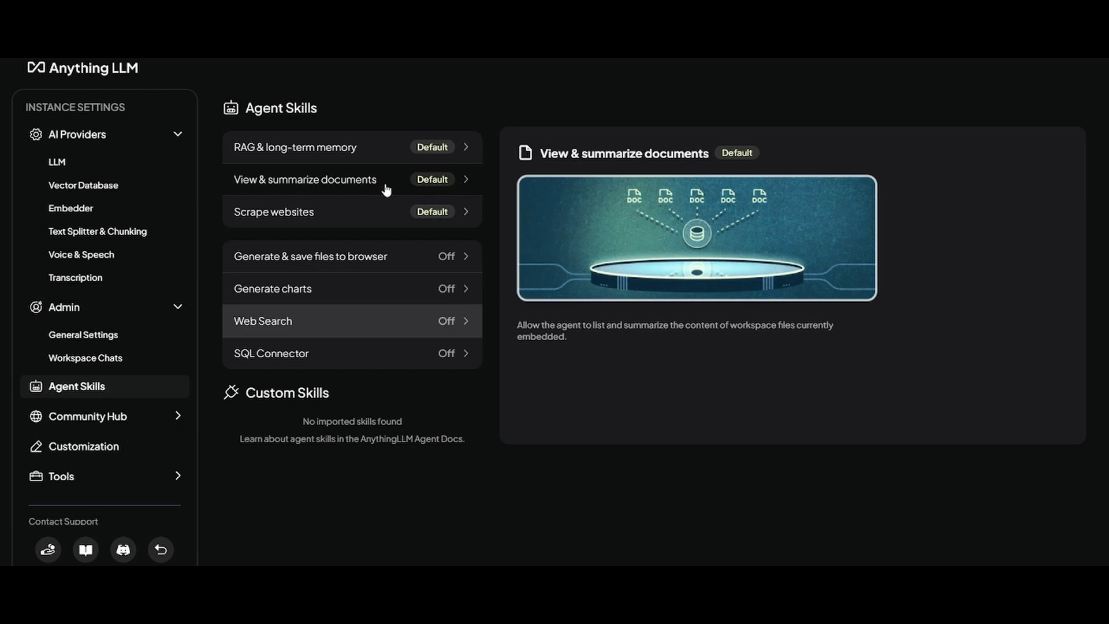
pyautogui.click(381, 222)
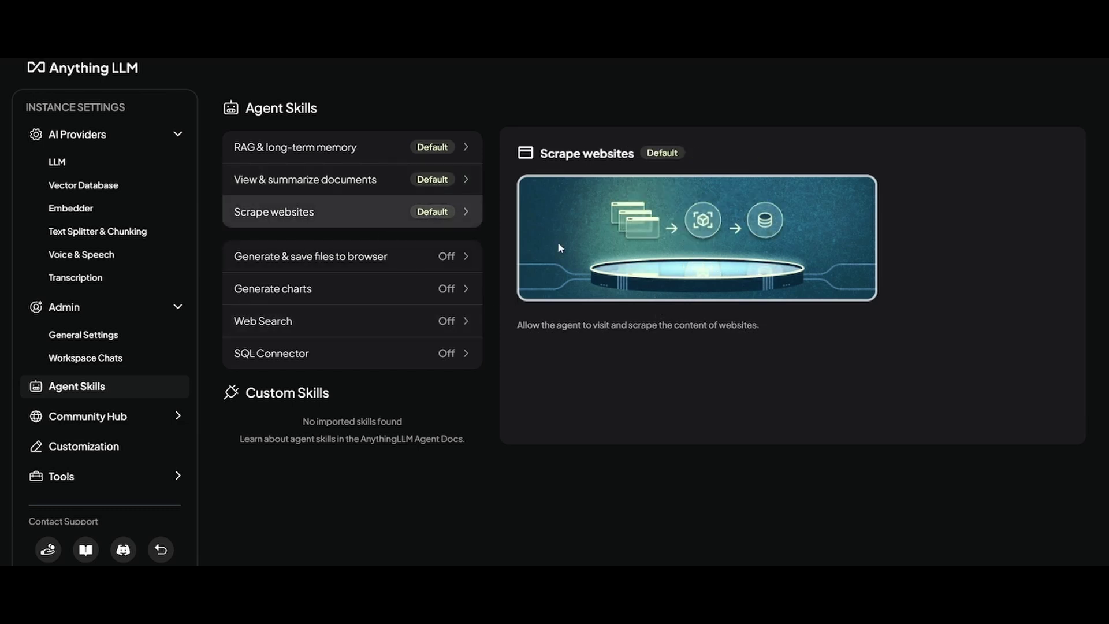
pyautogui.click(276, 366)
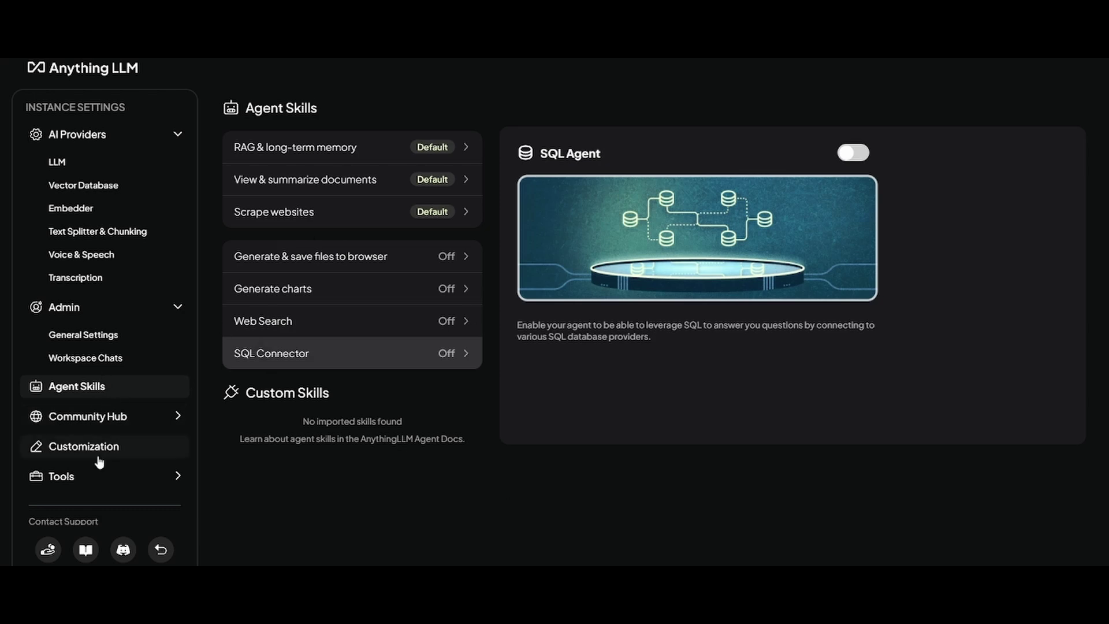
pyautogui.click(157, 422)
pyautogui.scroll(-3, 153, 330)
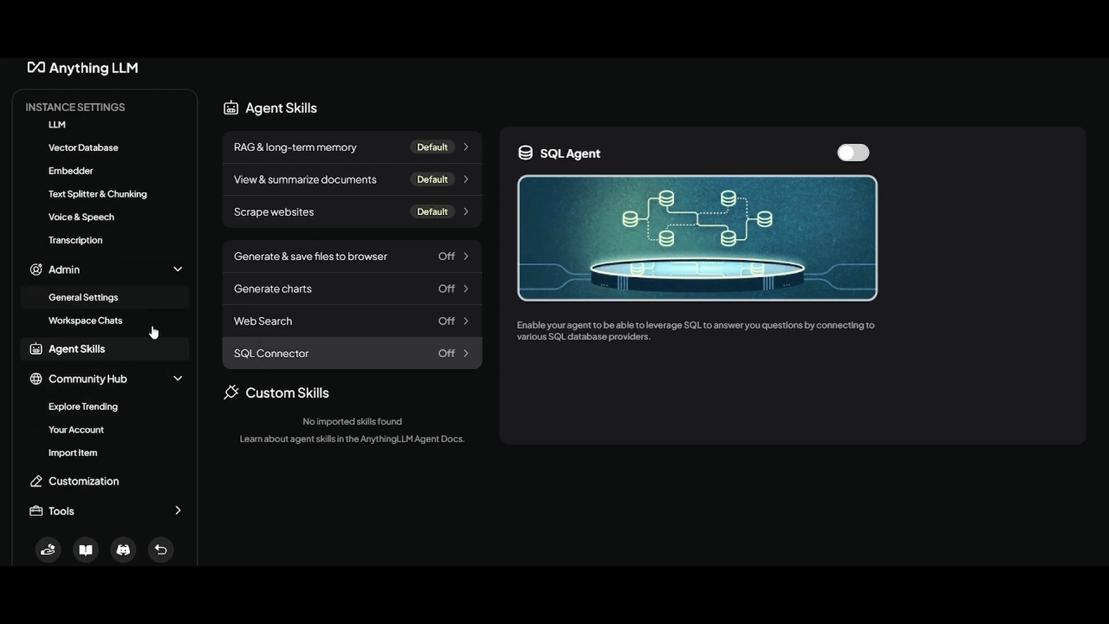
# - Keep Default theme and English, turn on the chat window scrollbar, and add a system message
pyautogui.click(102, 400)
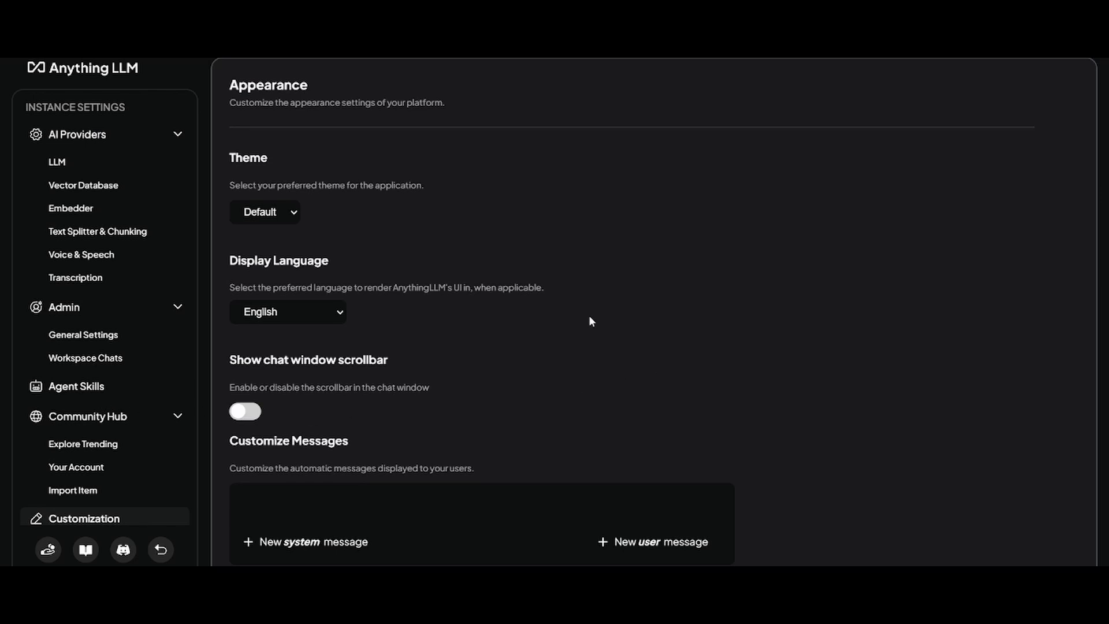
pyautogui.scroll(-1, 520, 281)
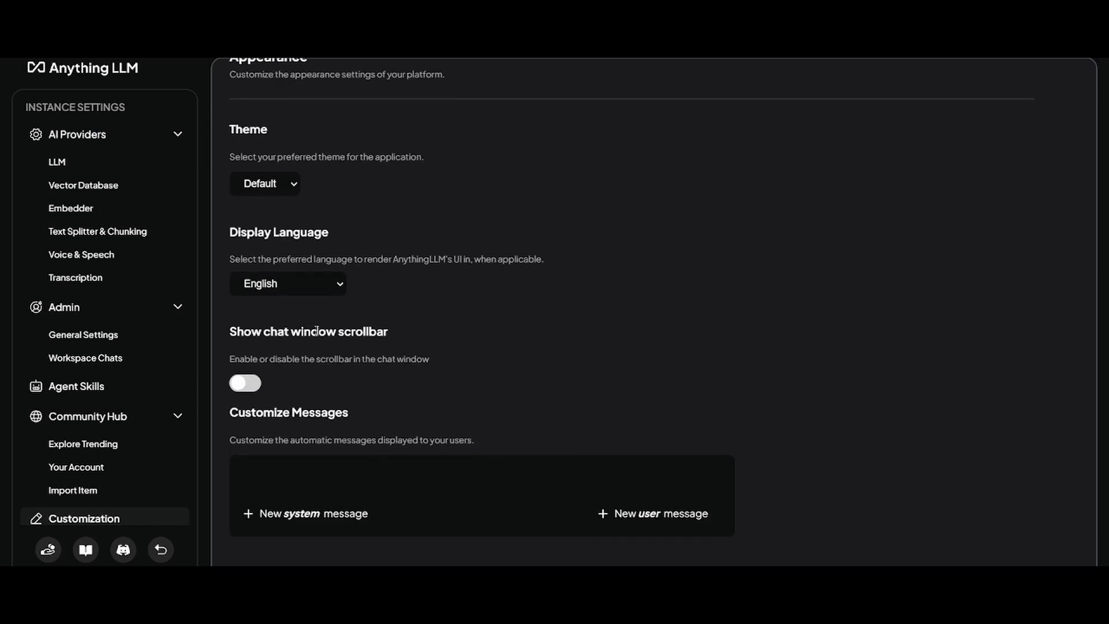
pyautogui.click(266, 185)
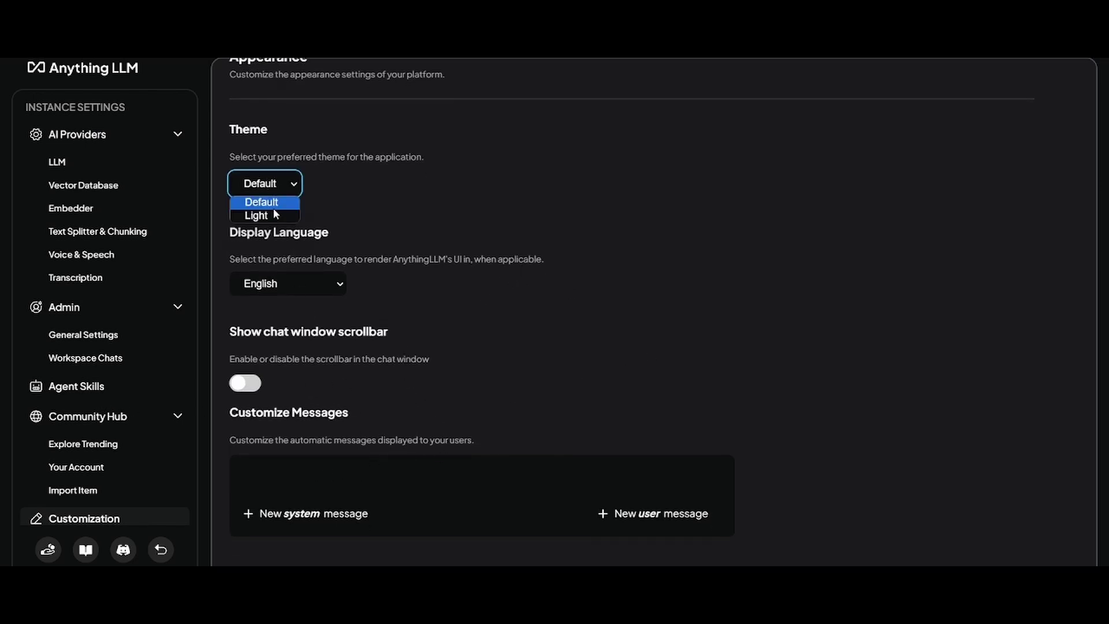
pyautogui.click(378, 201)
pyautogui.click(301, 275)
pyautogui.click(467, 302)
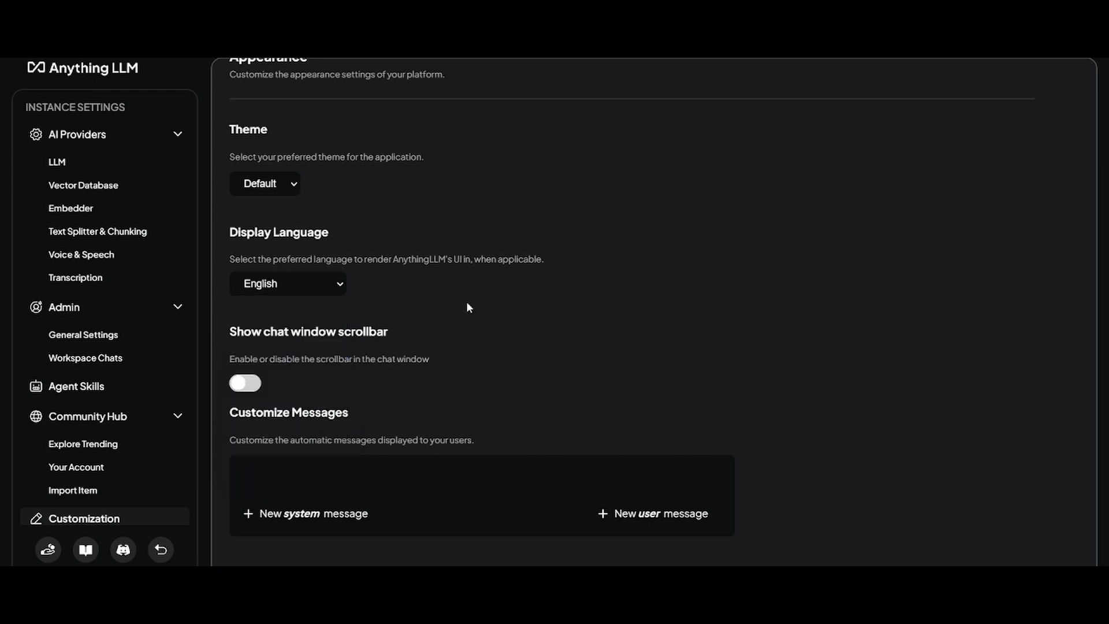
pyautogui.click(245, 383)
pyautogui.click(308, 513)
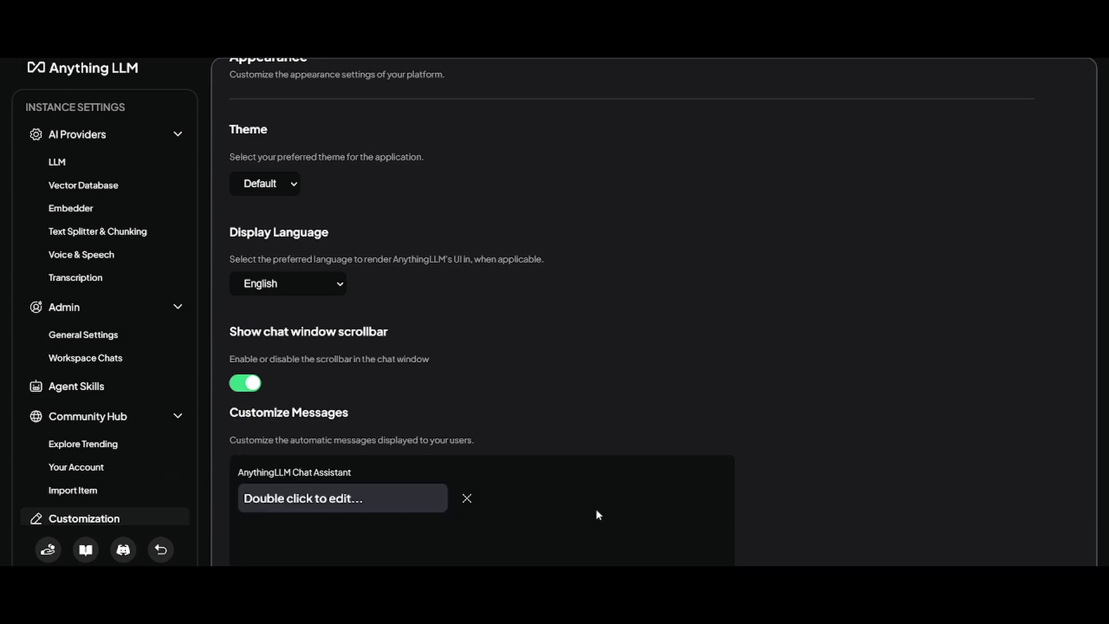
# - Review the Event Logs, Developer API and Browser Extension API key pages under Tools
pyautogui.scroll(-1, 690, 446)
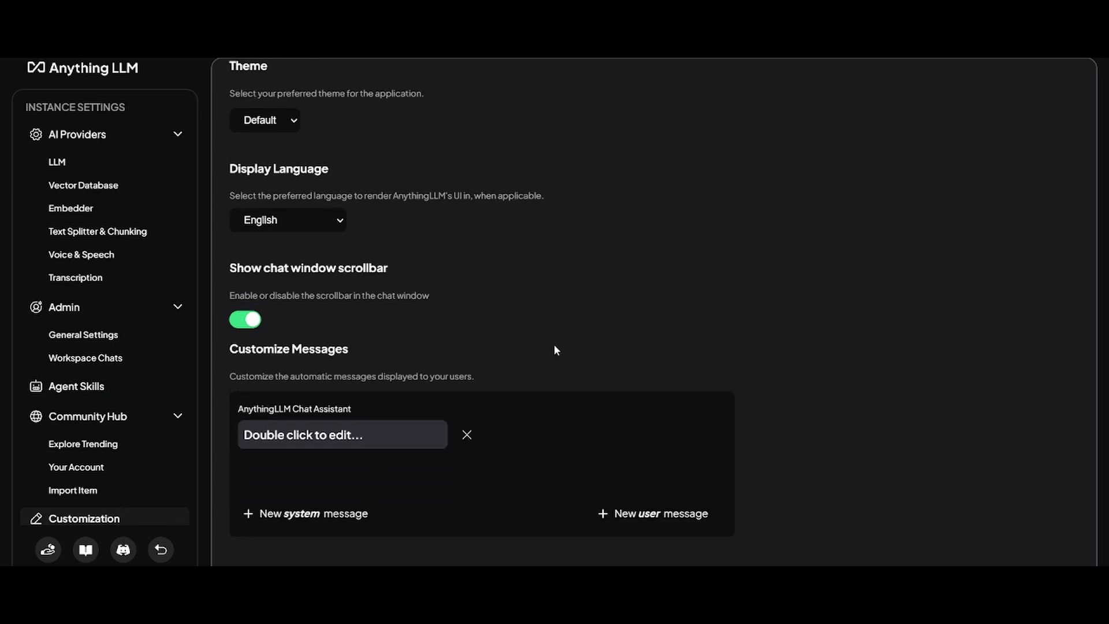
pyautogui.scroll(-2, 82, 430)
pyautogui.click(115, 427)
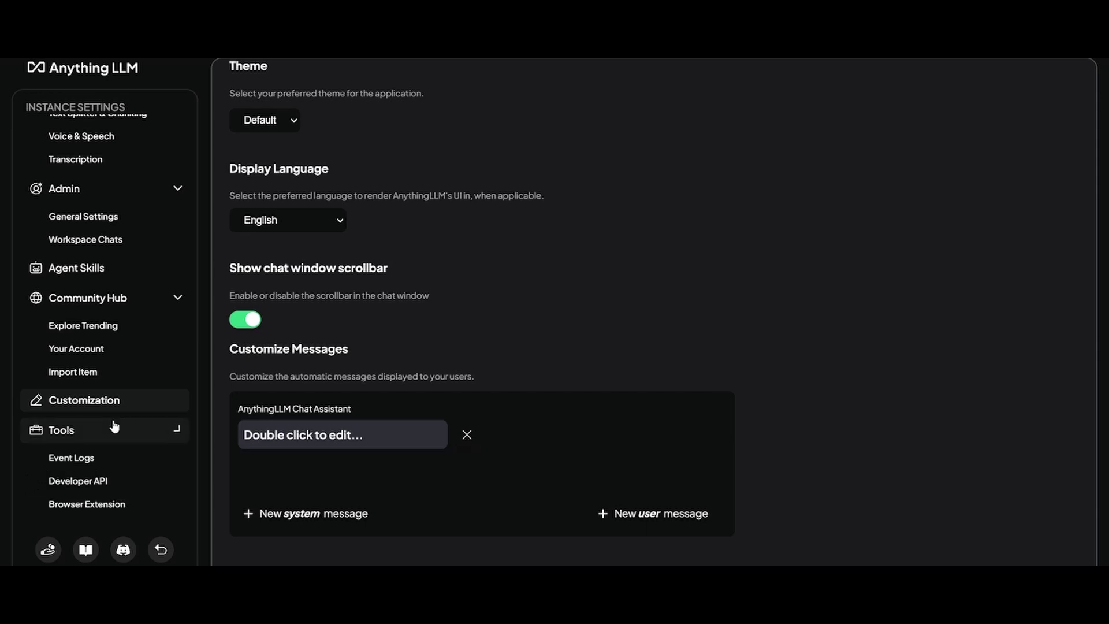
pyautogui.scroll(-1, 119, 436)
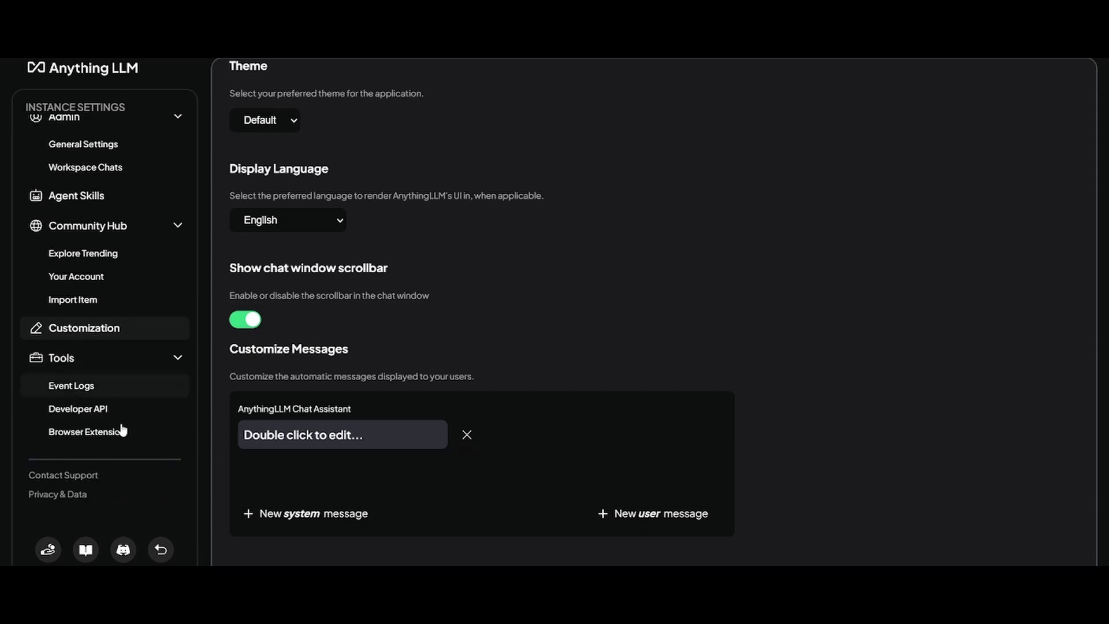
pyautogui.click(85, 392)
pyautogui.scroll(-1, 112, 424)
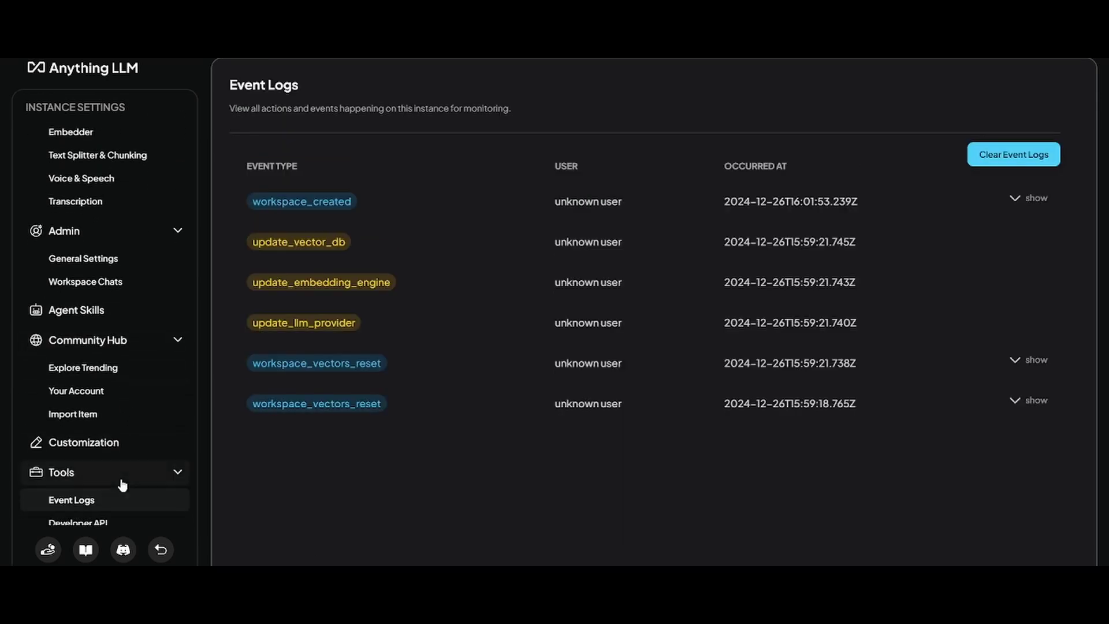
pyautogui.scroll(-2, 123, 484)
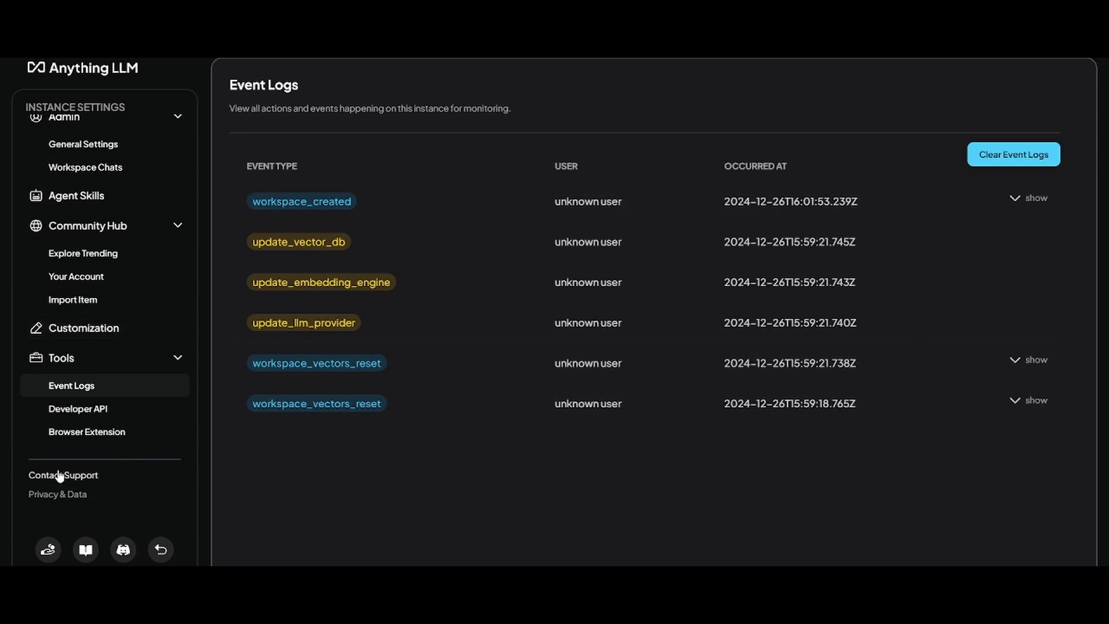
pyautogui.click(75, 411)
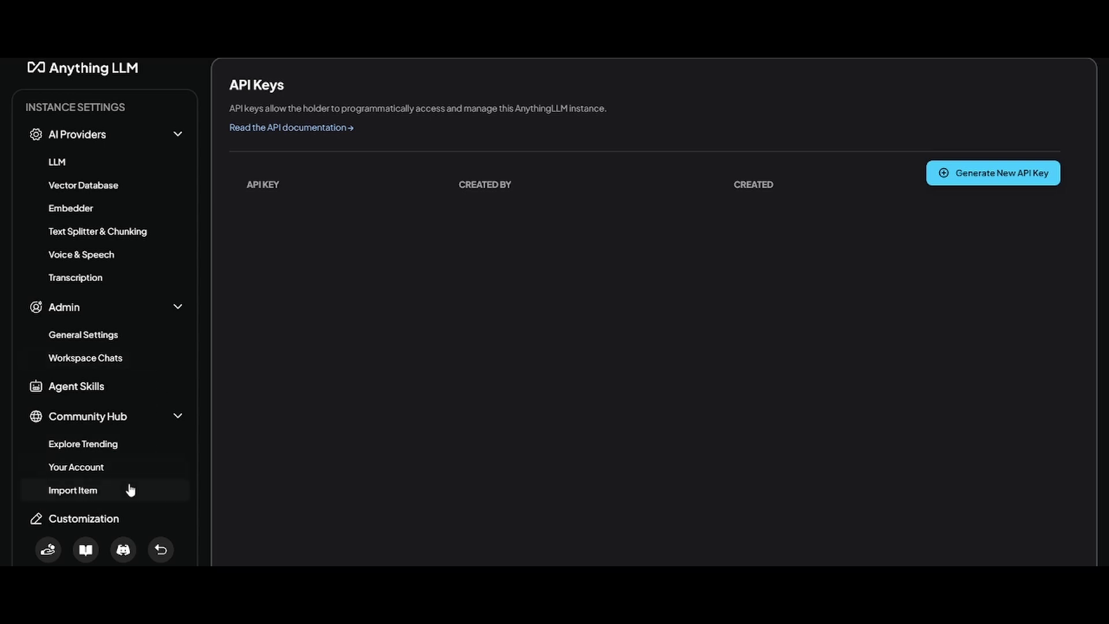
pyautogui.scroll(-3, 132, 375)
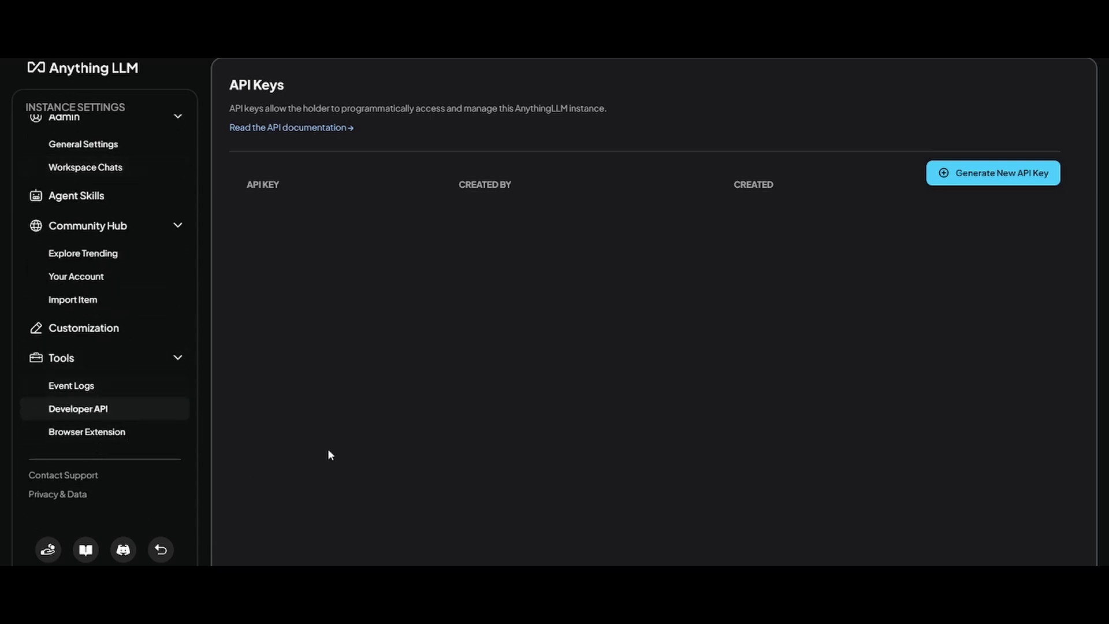
pyautogui.click(79, 442)
pyautogui.scroll(-5, 114, 408)
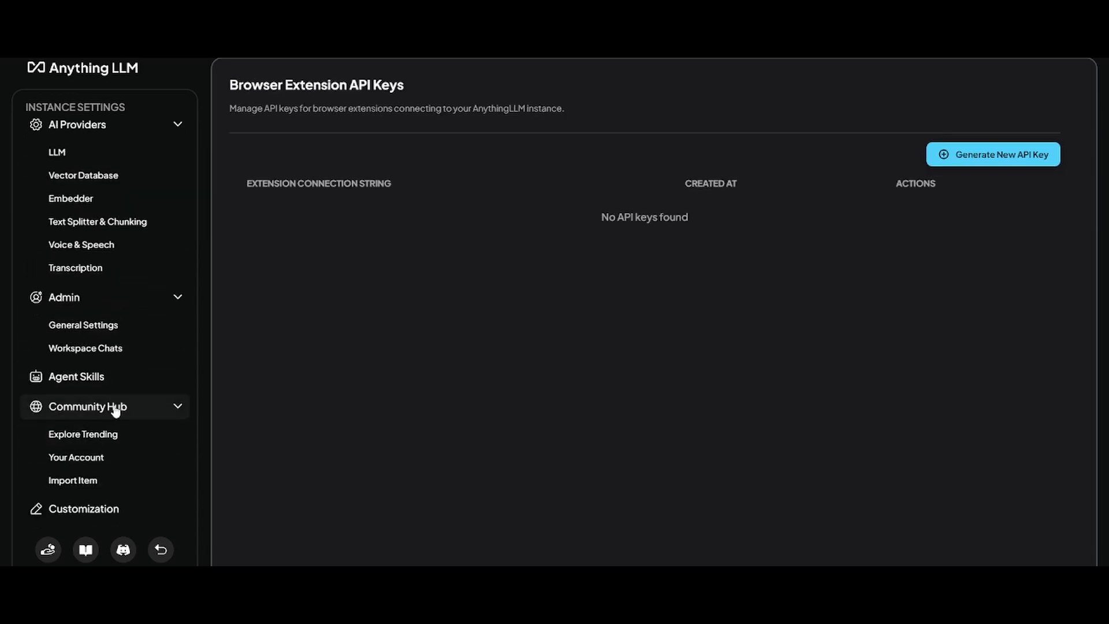
pyautogui.scroll(3, 116, 411)
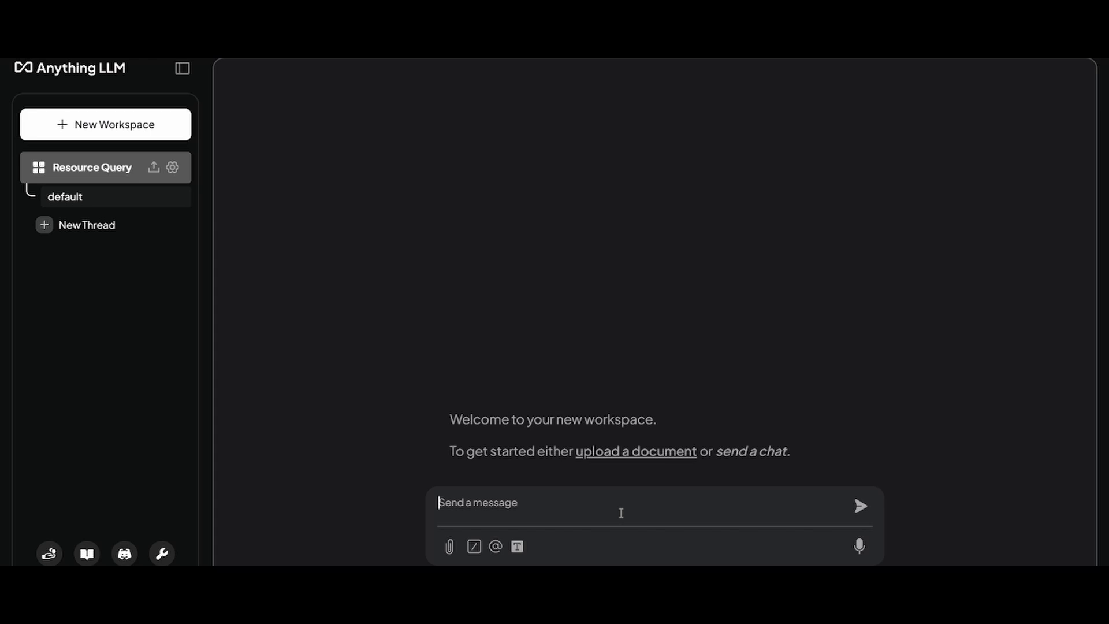
# - Ask the workspace 'why is sky blue' and read the Rayleigh scattering reply
pyautogui.write('why is sky blue')
pyautogui.press('Return')
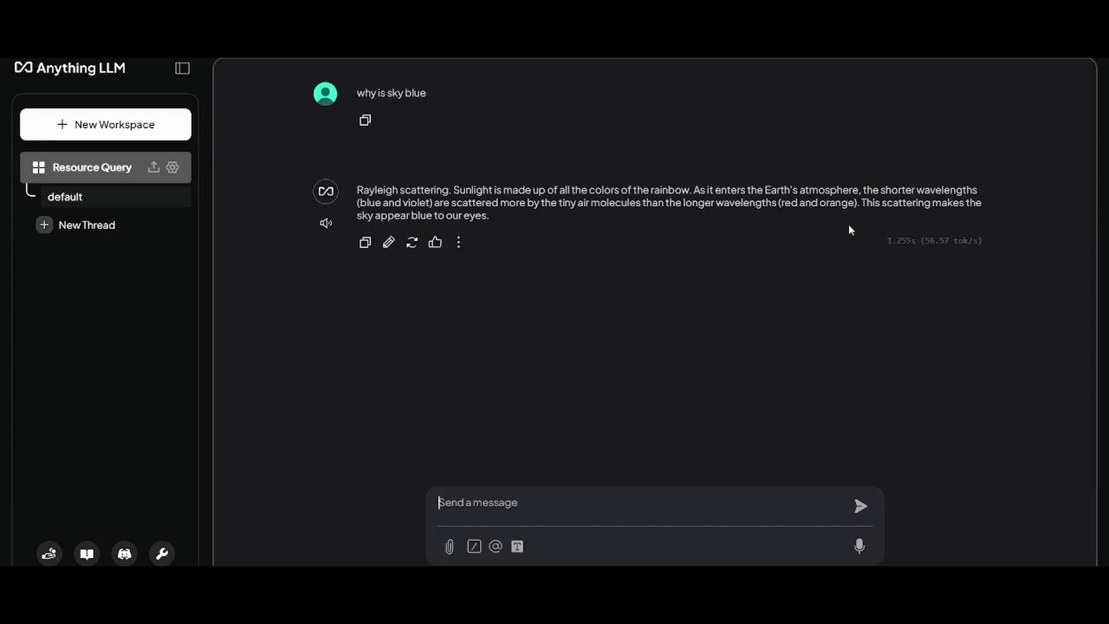
pyautogui.moveTo(490, 218); pyautogui.dragTo(364, 187)
pyautogui.click(467, 196)
pyautogui.click(622, 500)
# - In Obsidian, open the RAG drawing's Query text box for editing to copy its text
pyautogui.hotkey('alt', 'Tab')
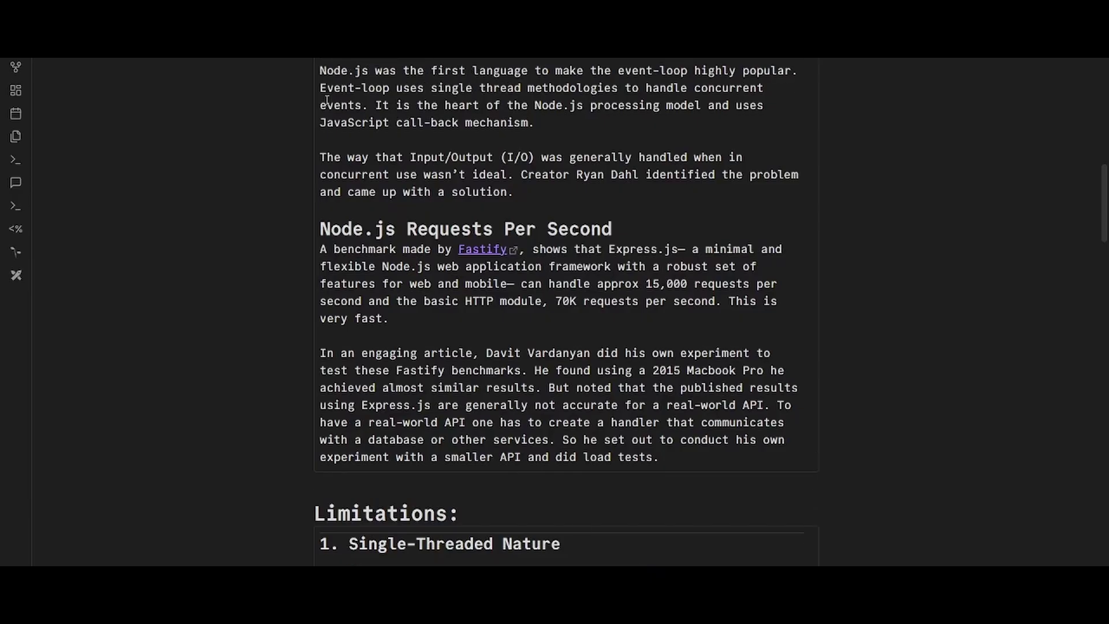
pyautogui.scroll(-1, 564, 315)
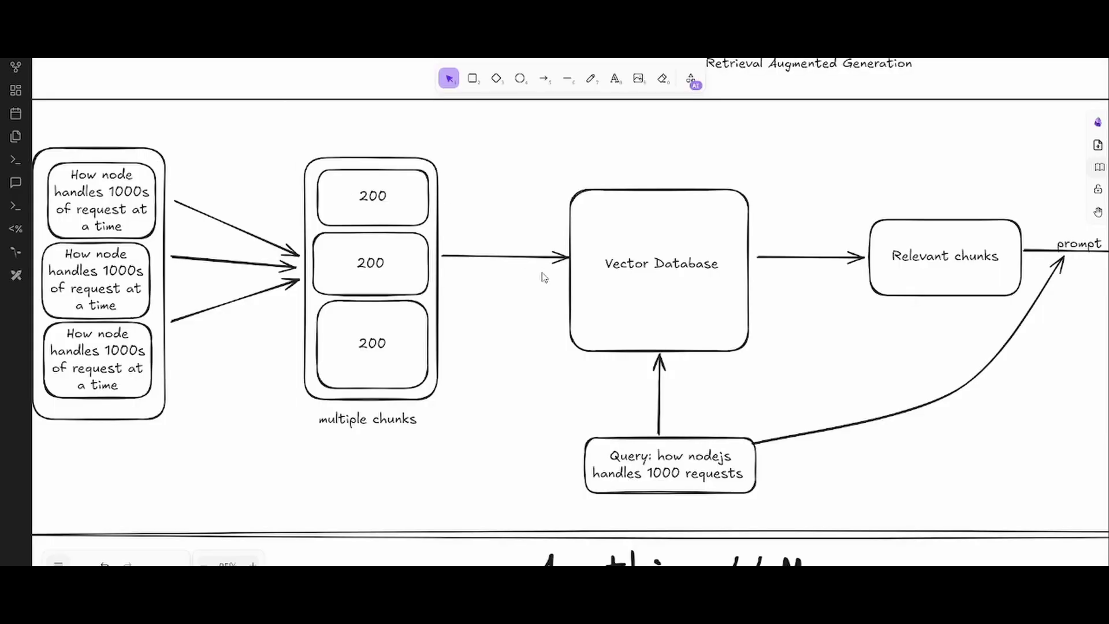
pyautogui.doubleClick(641, 473)
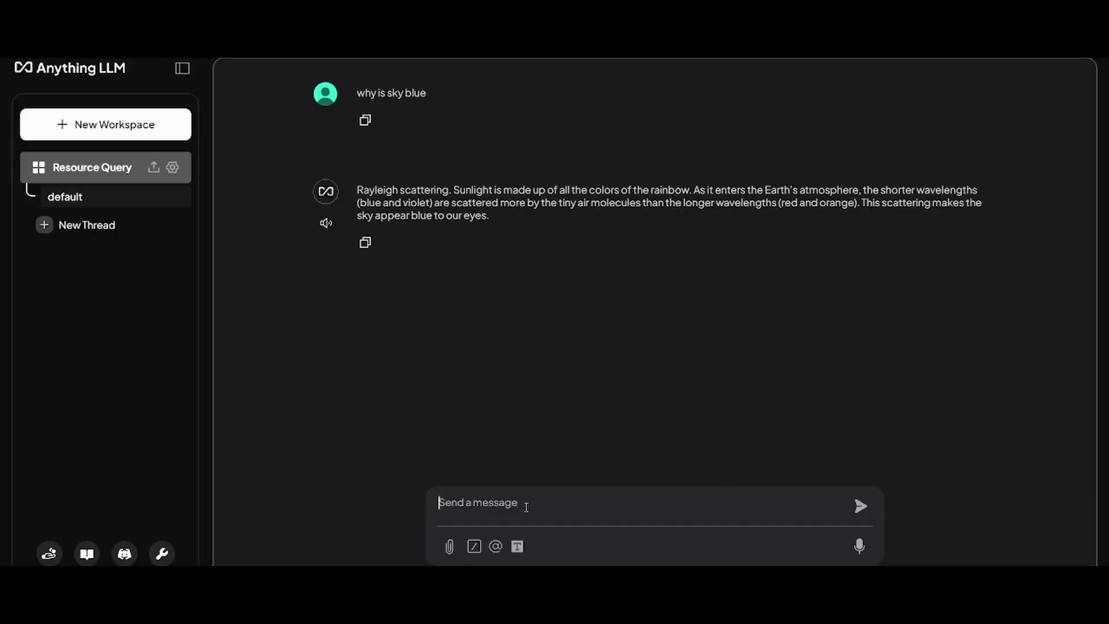
# - Send the pasted Node.js 1000-requests query and read the event-loop answer
pyautogui.write('Query: how nodejs handles 1000 requests')
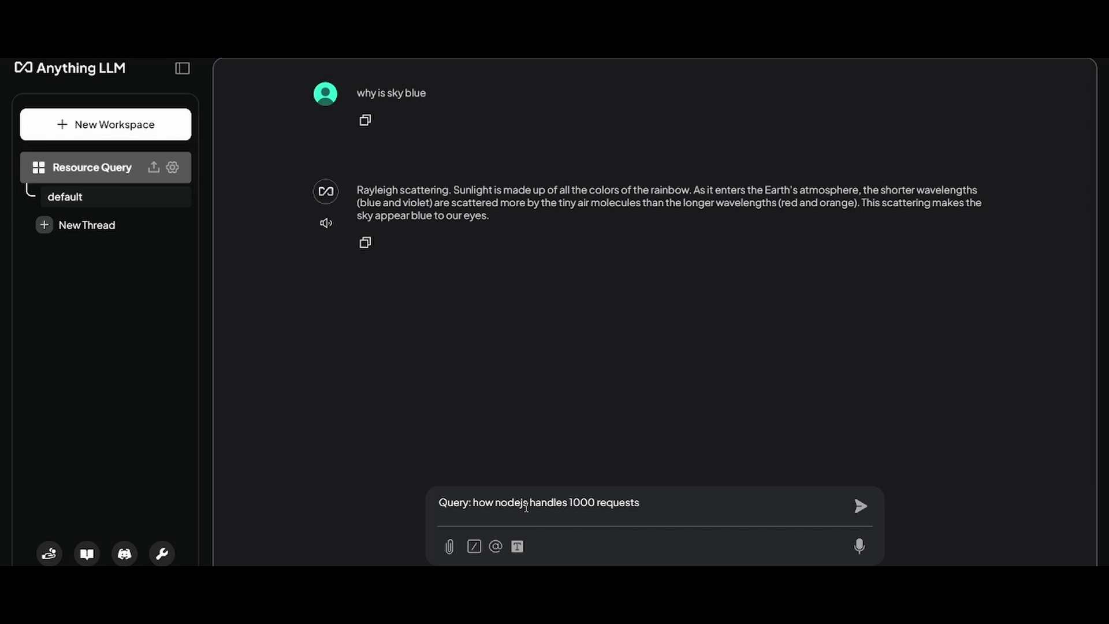
pyautogui.press('Return')
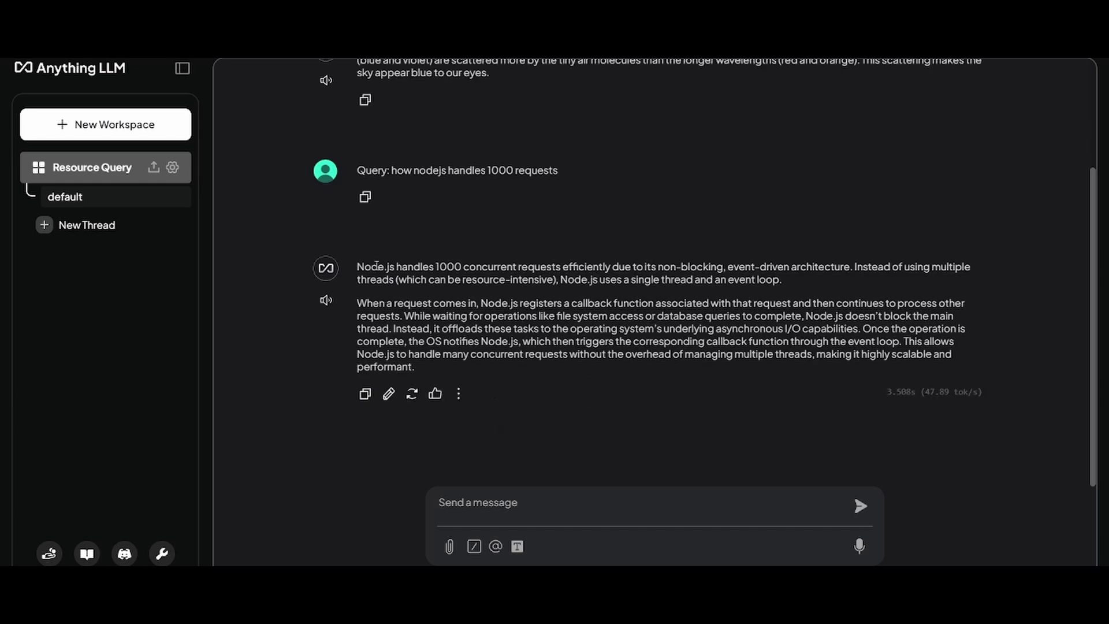
pyautogui.moveTo(372, 266); pyautogui.dragTo(694, 425)
pyautogui.click(385, 300)
# - Open Resource Query's document upload and browse local files without choosing any
pyautogui.click(153, 167)
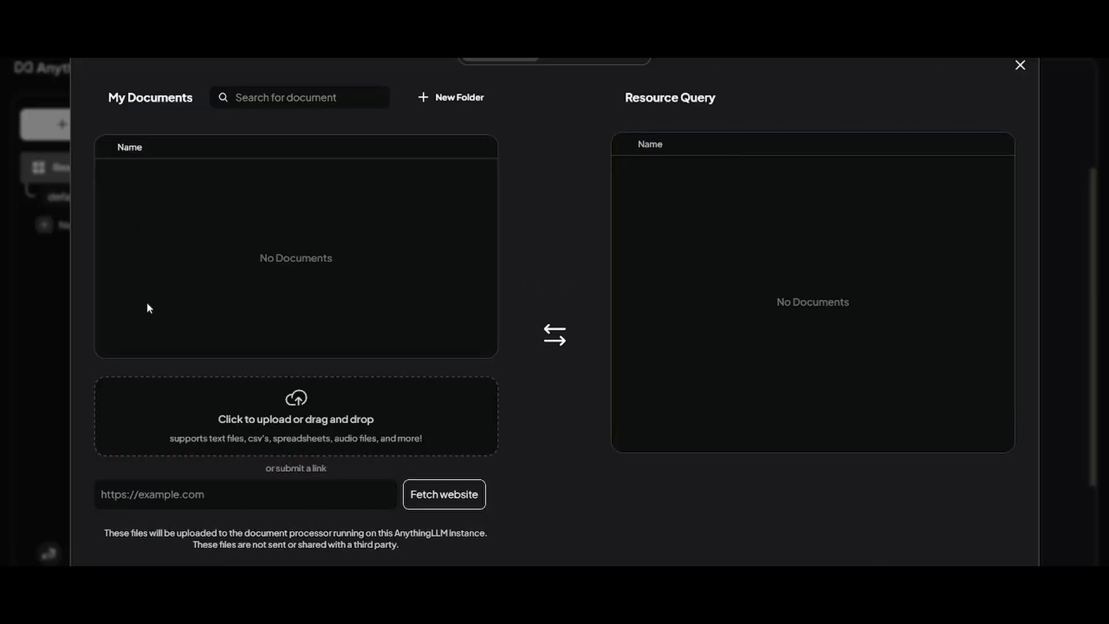
pyautogui.click(297, 421)
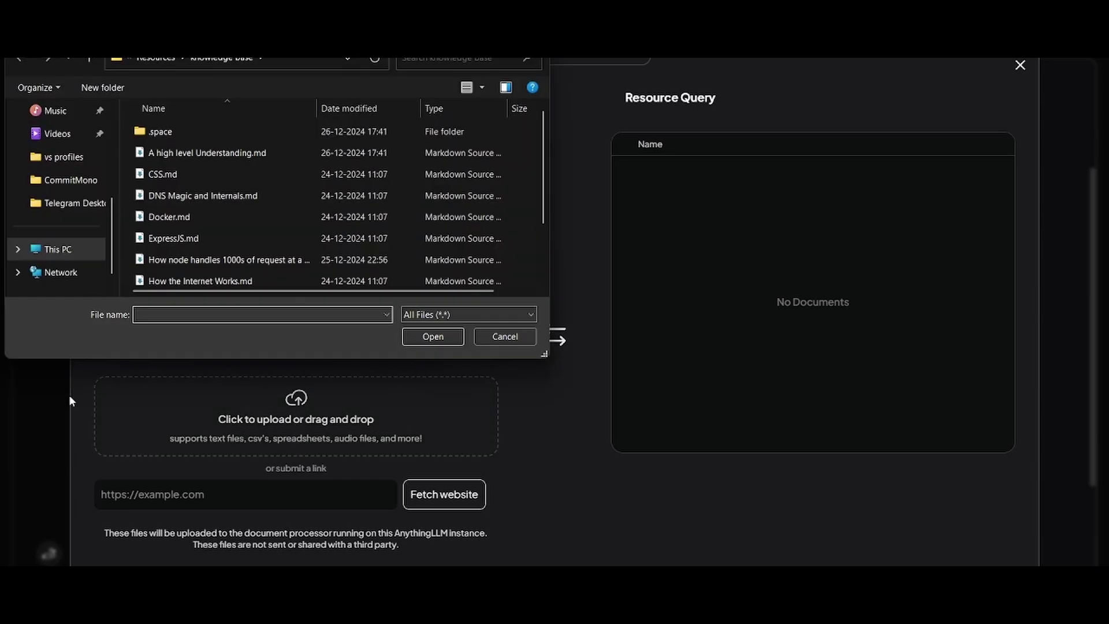
pyautogui.scroll(-2, 305, 187)
pyautogui.scroll(2, 241, 130)
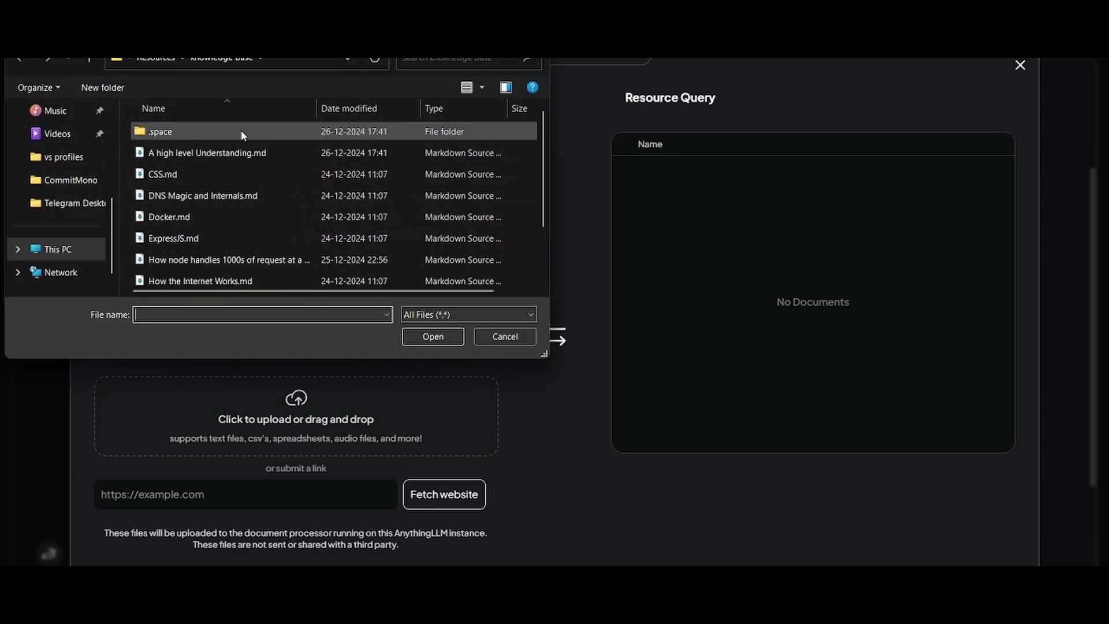
pyautogui.scroll(-2, 216, 169)
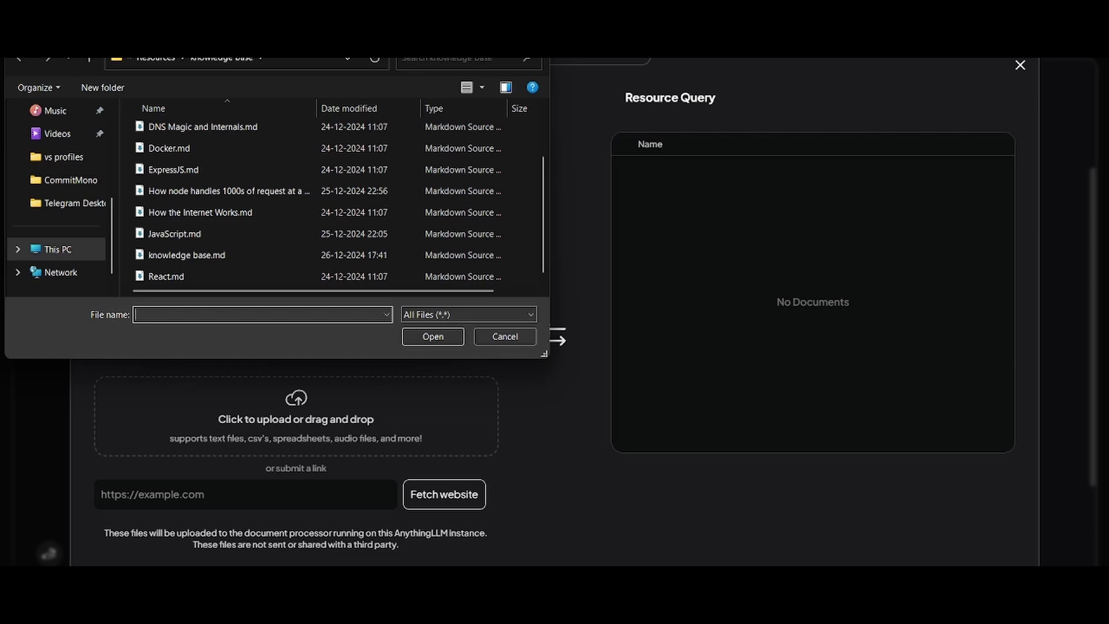
pyautogui.press('Escape')
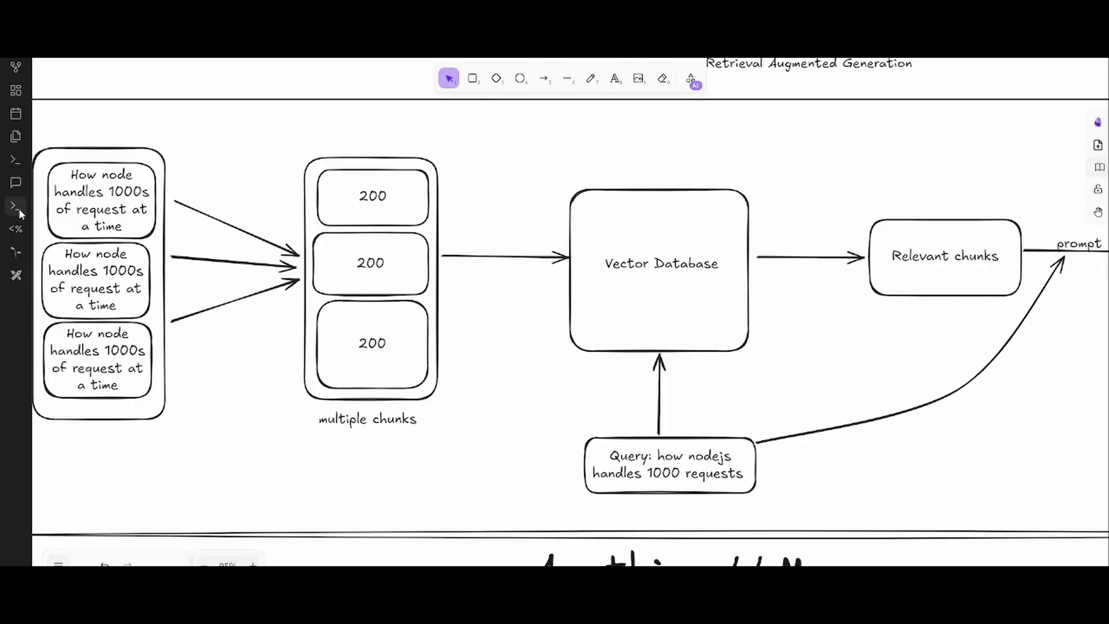
# - In Obsidian, dismiss the quick switcher and show the vault's file explorer
pyautogui.hotkey('ctrl', 'o')
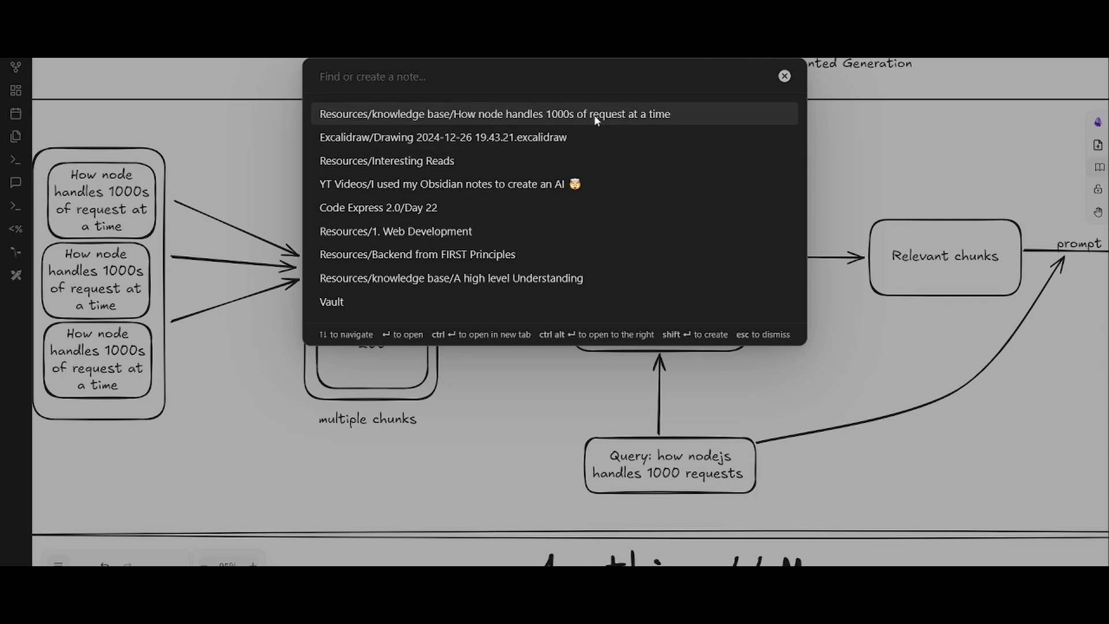
pyautogui.press('Escape')
pyautogui.click(15, 137)
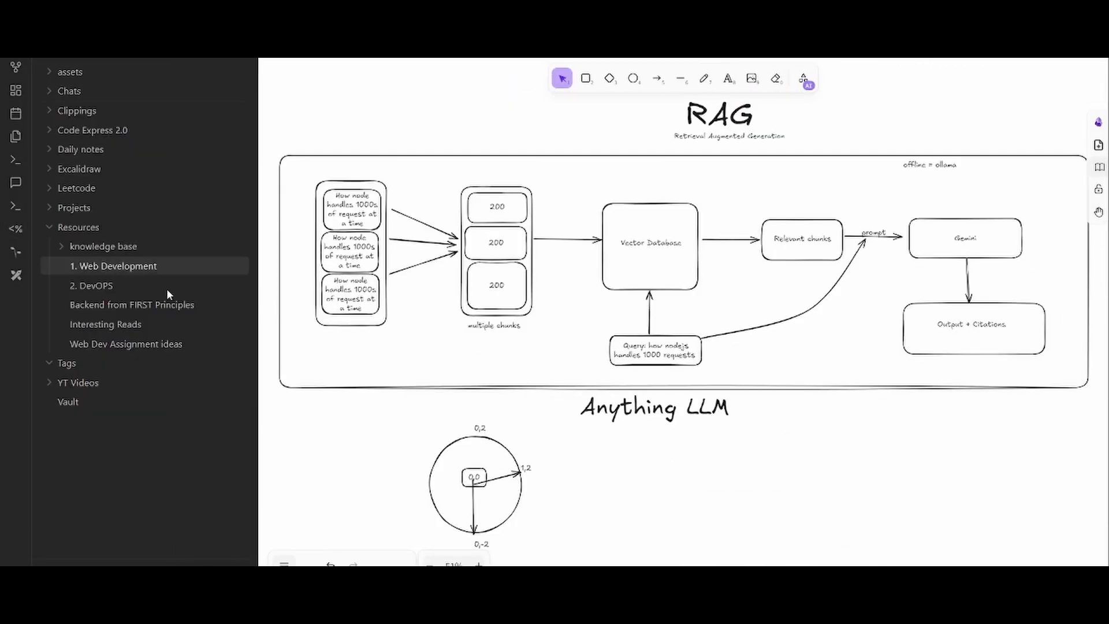